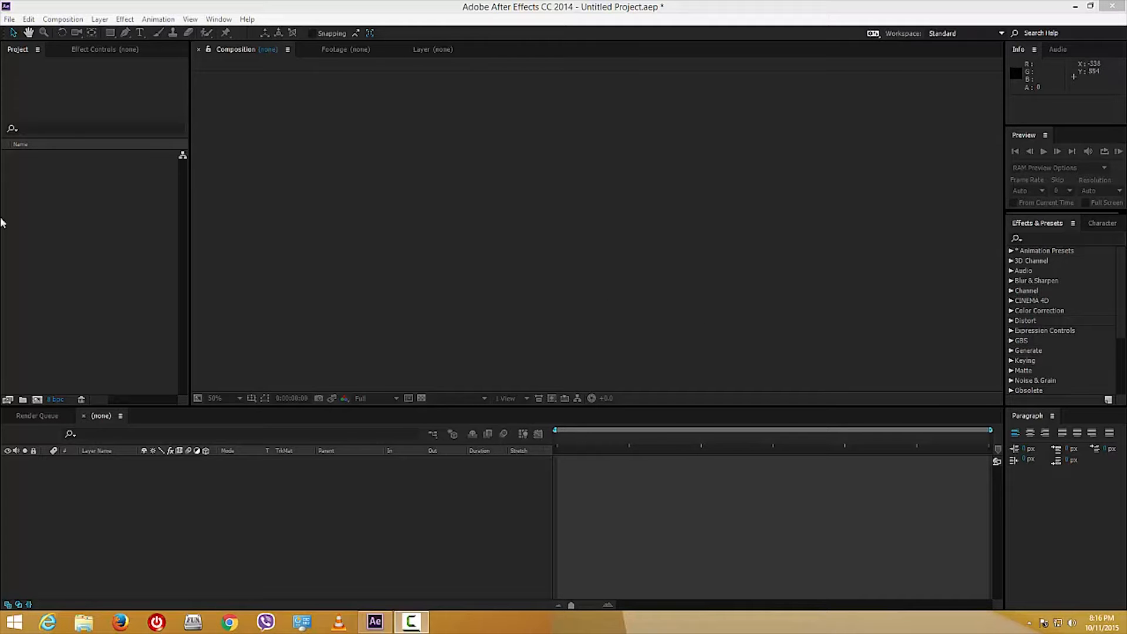
- Create a new composition named Alpha Lesson with the HDTV 1080 25 preset and view it at Fit up to 100%
right_click(62, 206)
click(112, 212)
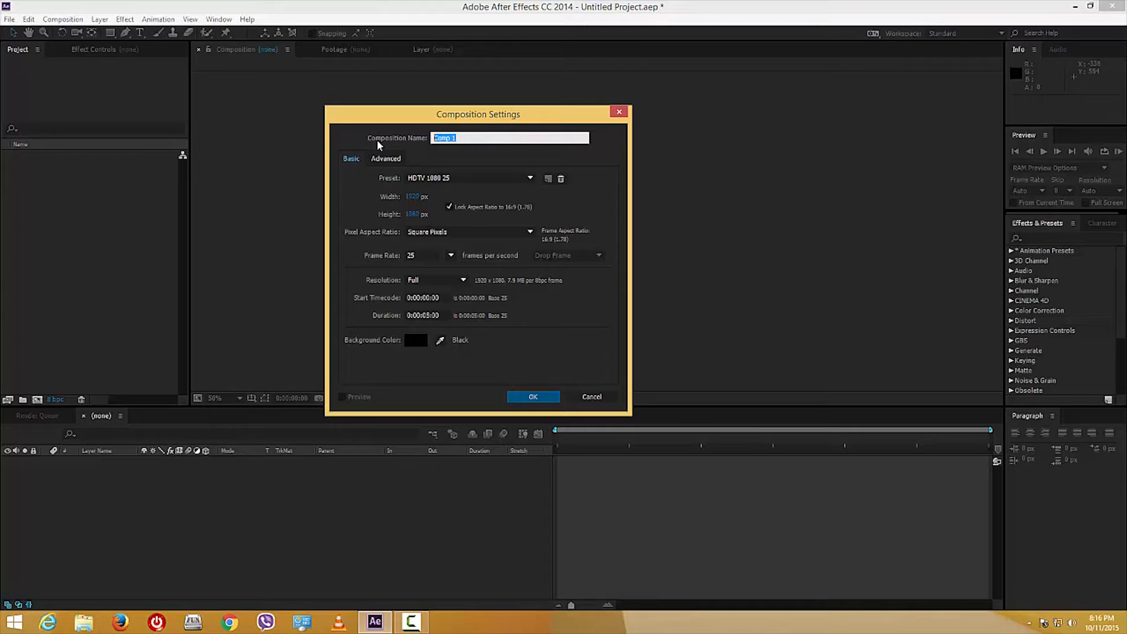
text(Alpha Lesson)
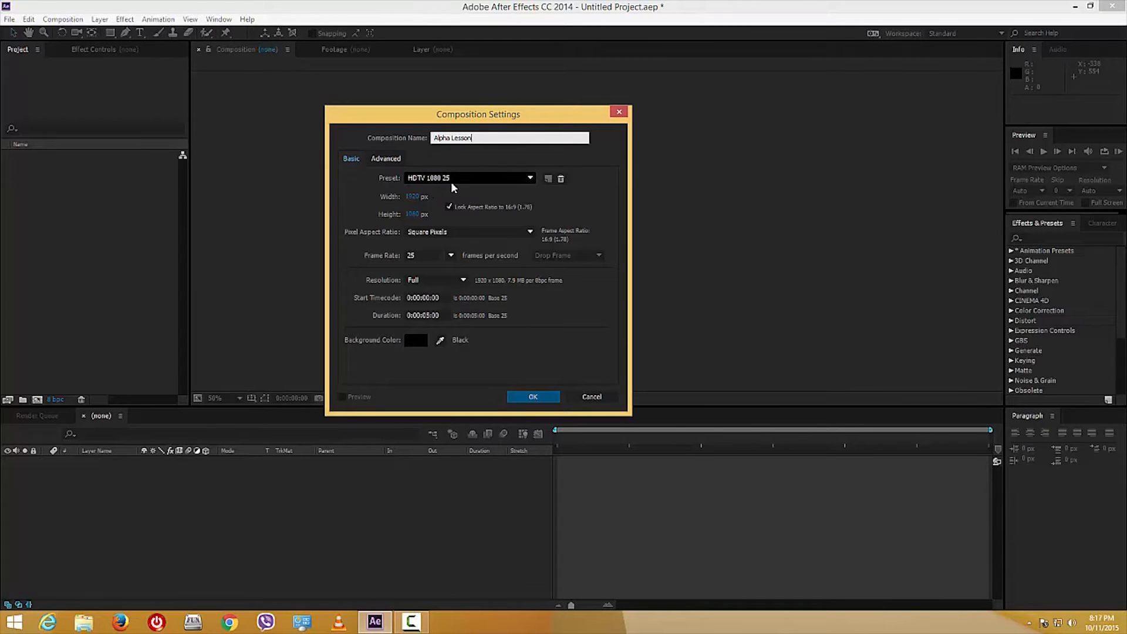
click(534, 396)
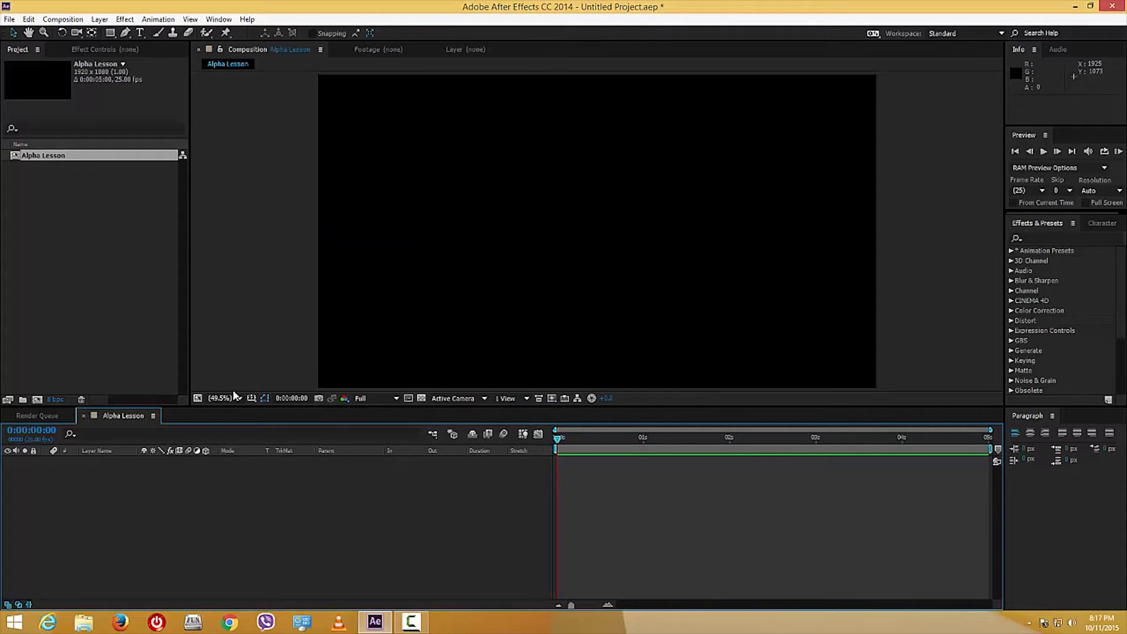
click(217, 398)
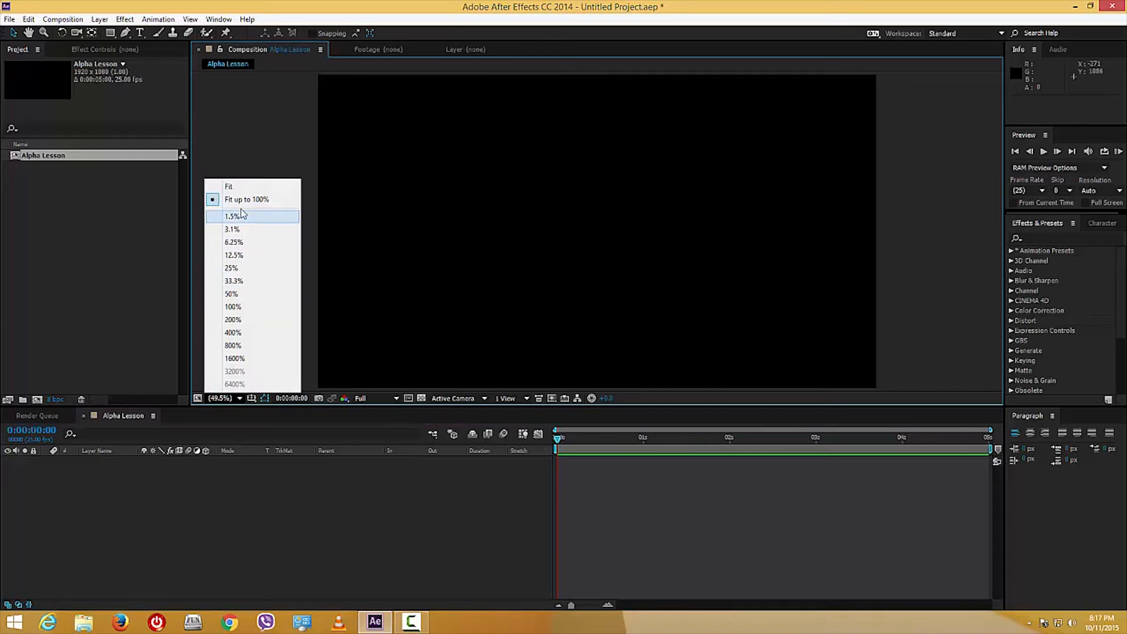
click(272, 202)
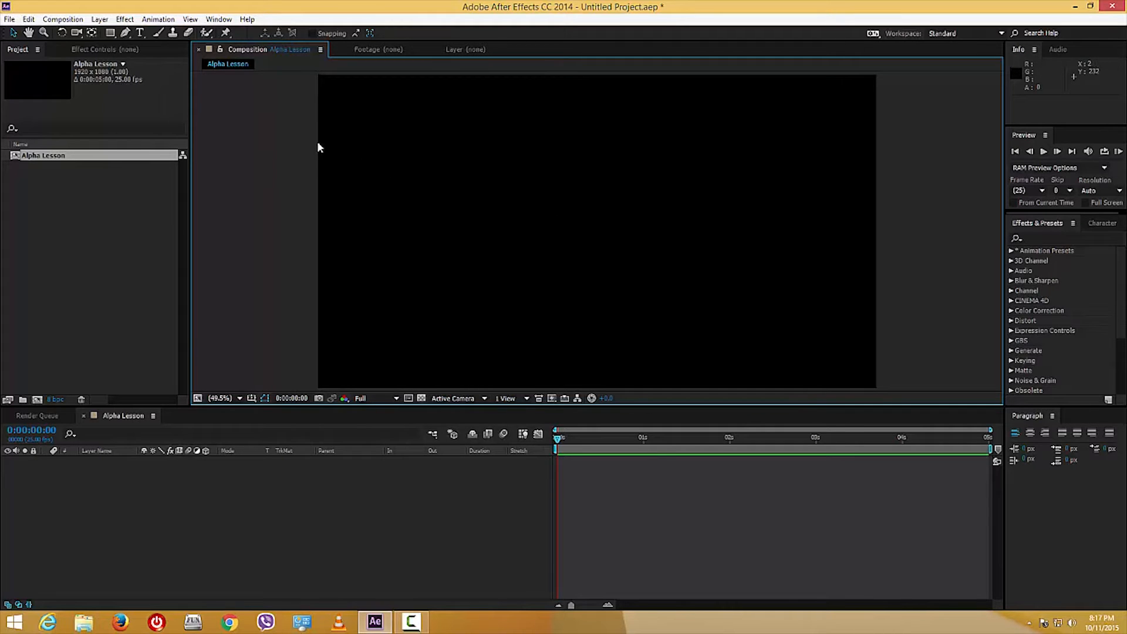
- Draw a large red rectangle with a thin white stroke in the middle of the composition
click(111, 33)
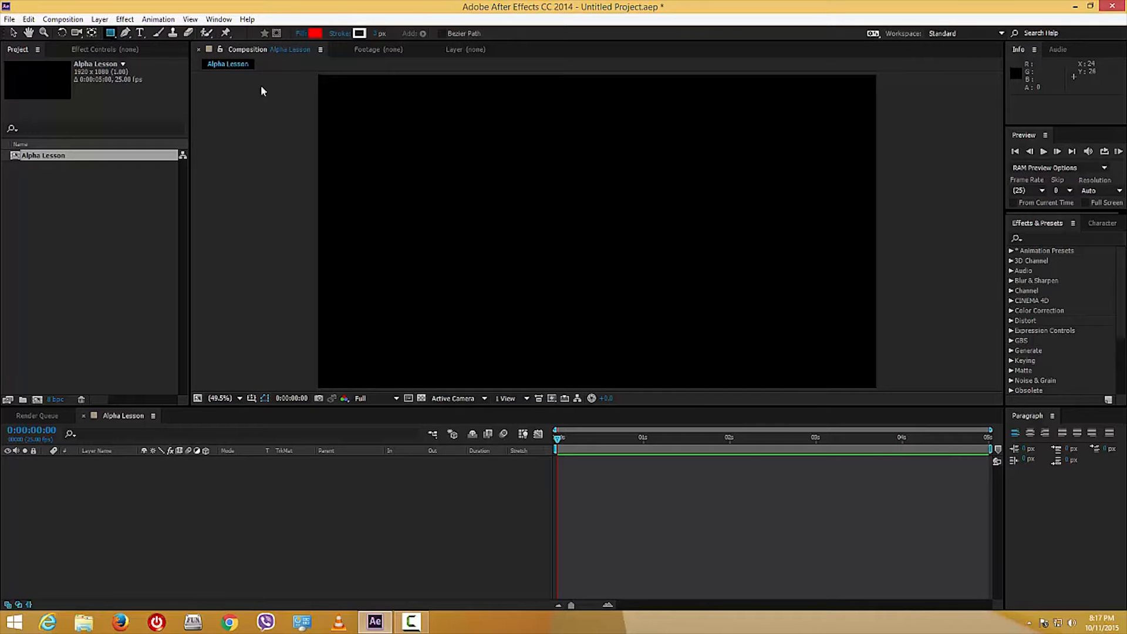
mouse_move(420, 125)
mouse_down()
mouse_move(792, 337)
mouse_move(777, 323)
mouse_up()
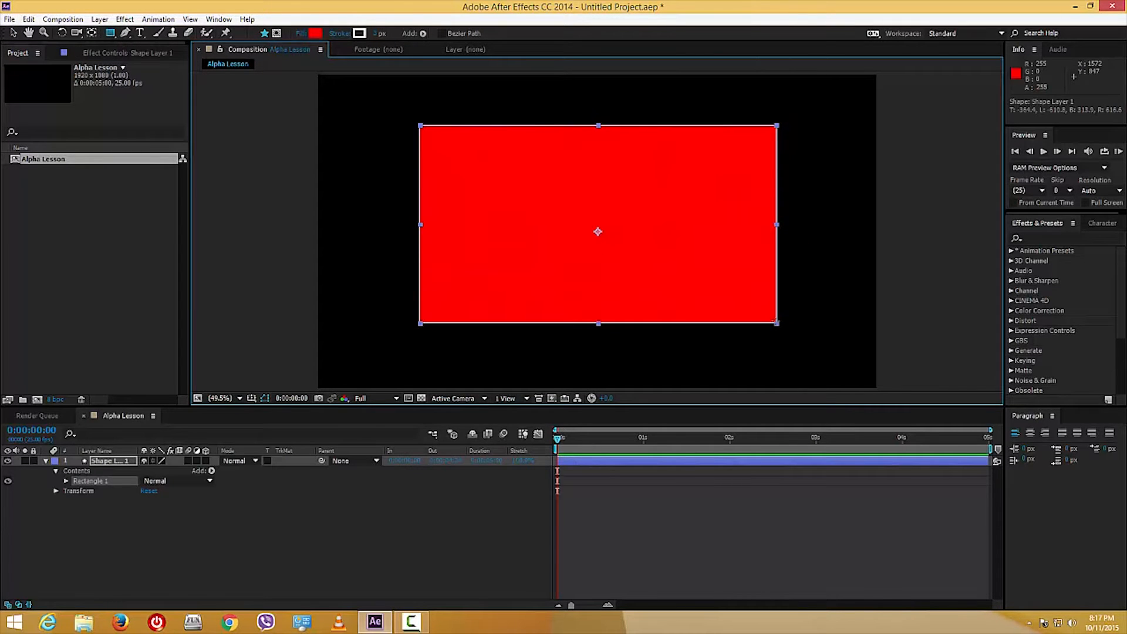
click(125, 202)
double_click(59, 198)
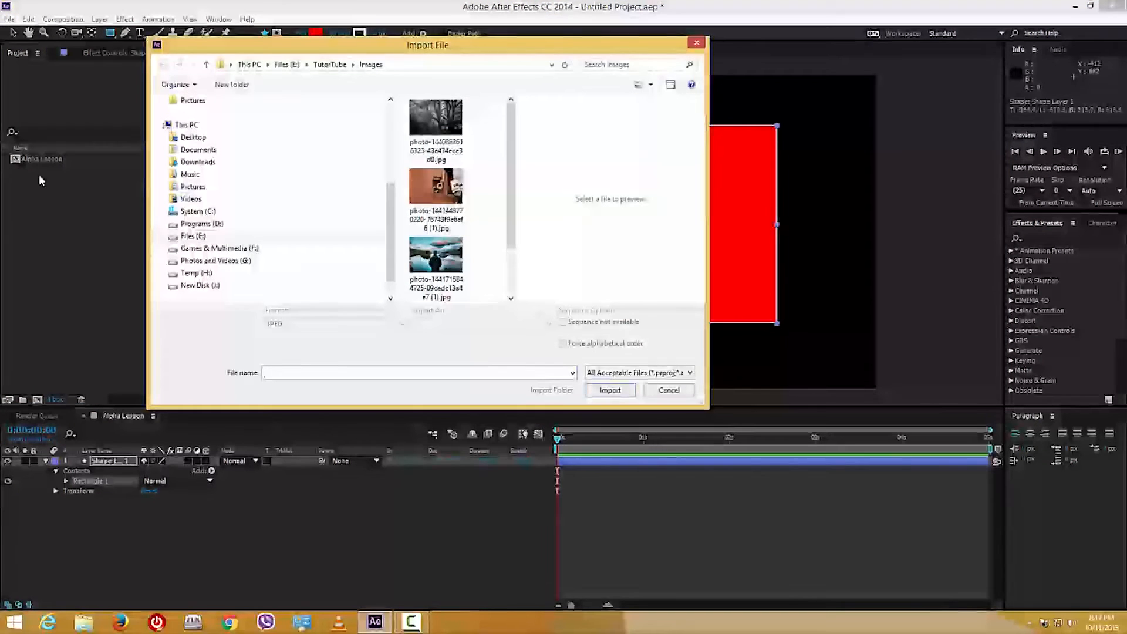
click(432, 191)
double_click(430, 188)
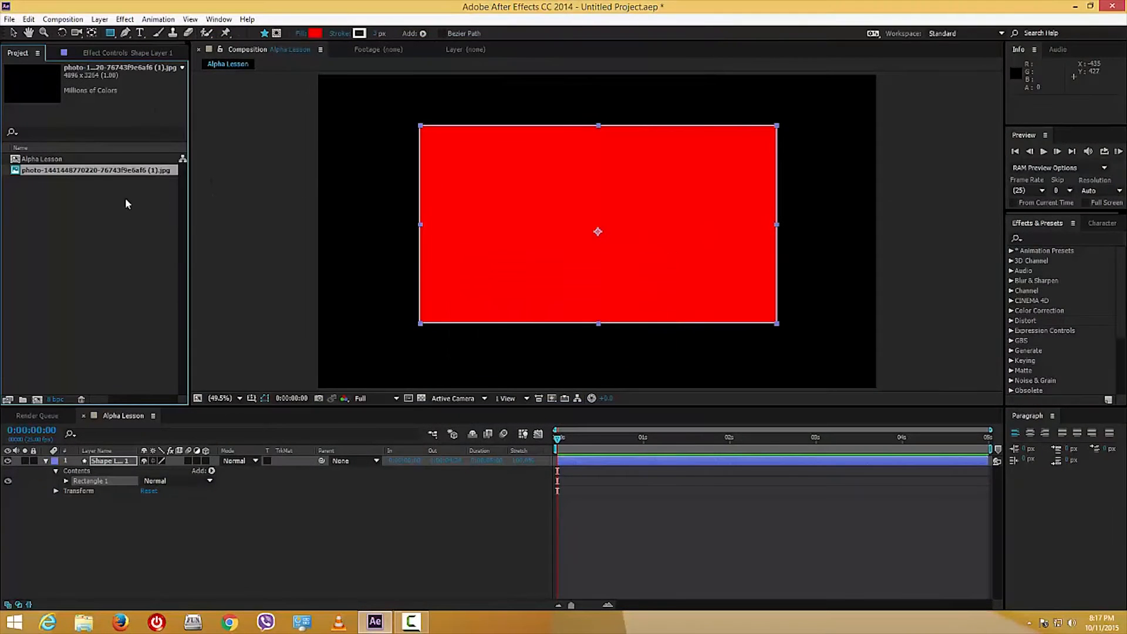
drag(21, 171, 98, 509)
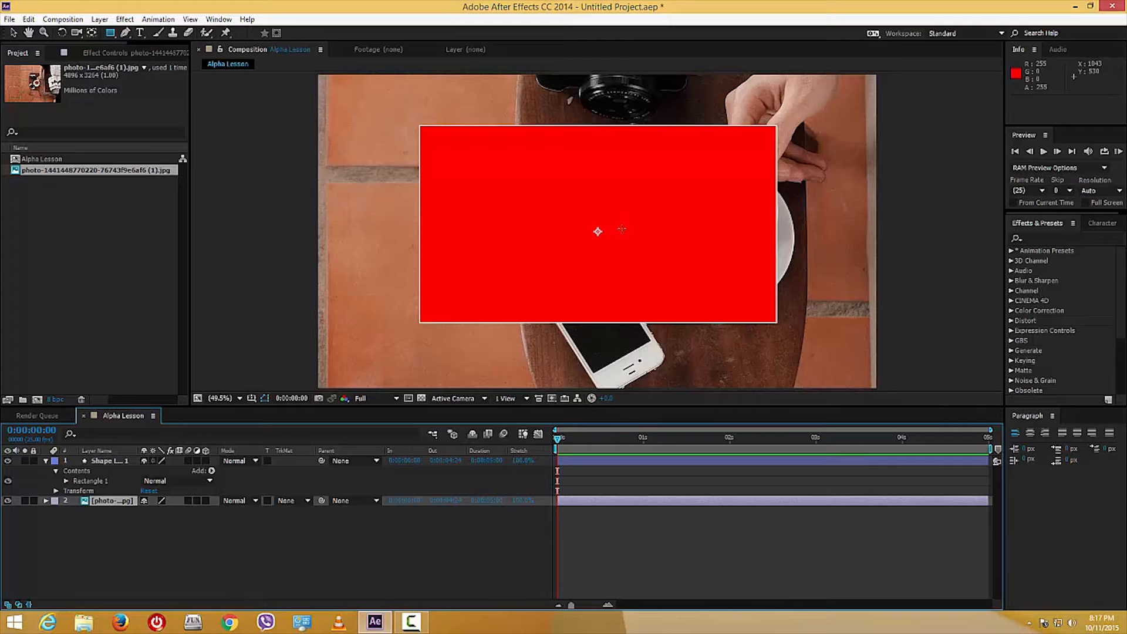
- Collapse the shape layer's properties and move the red rectangle slightly down and right, to about 978, 576
click(52, 467)
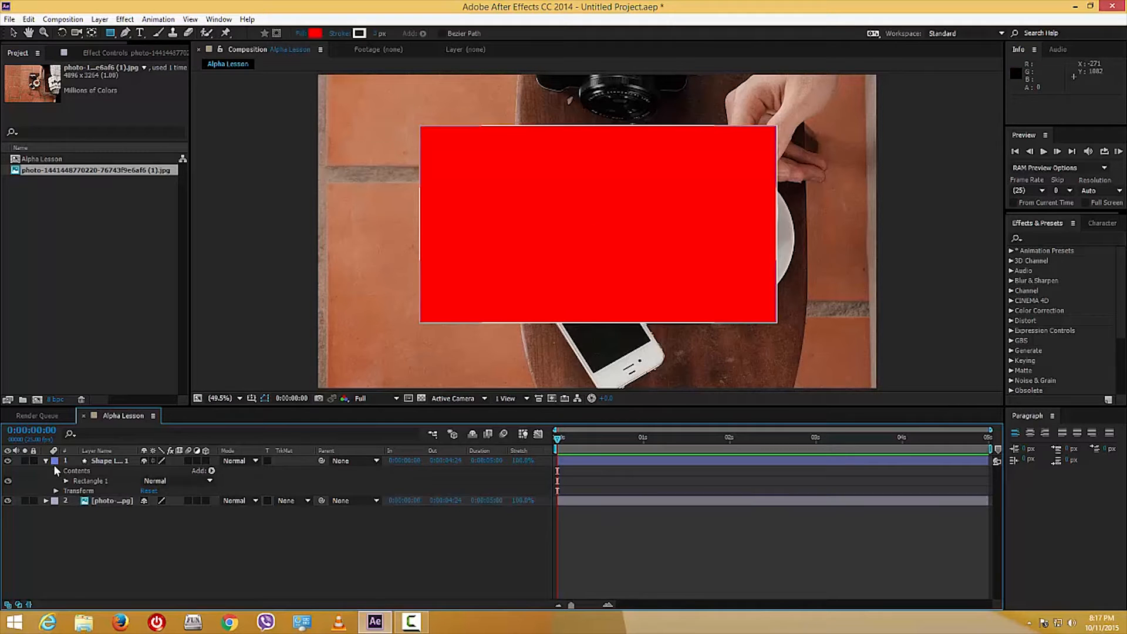
click(46, 461)
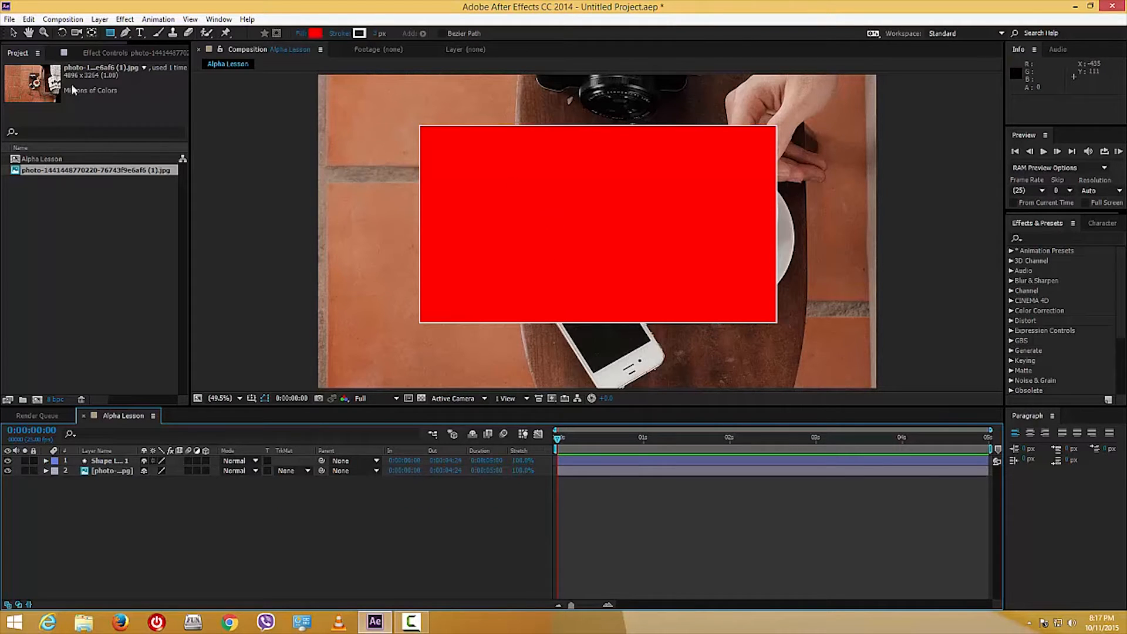
click(13, 33)
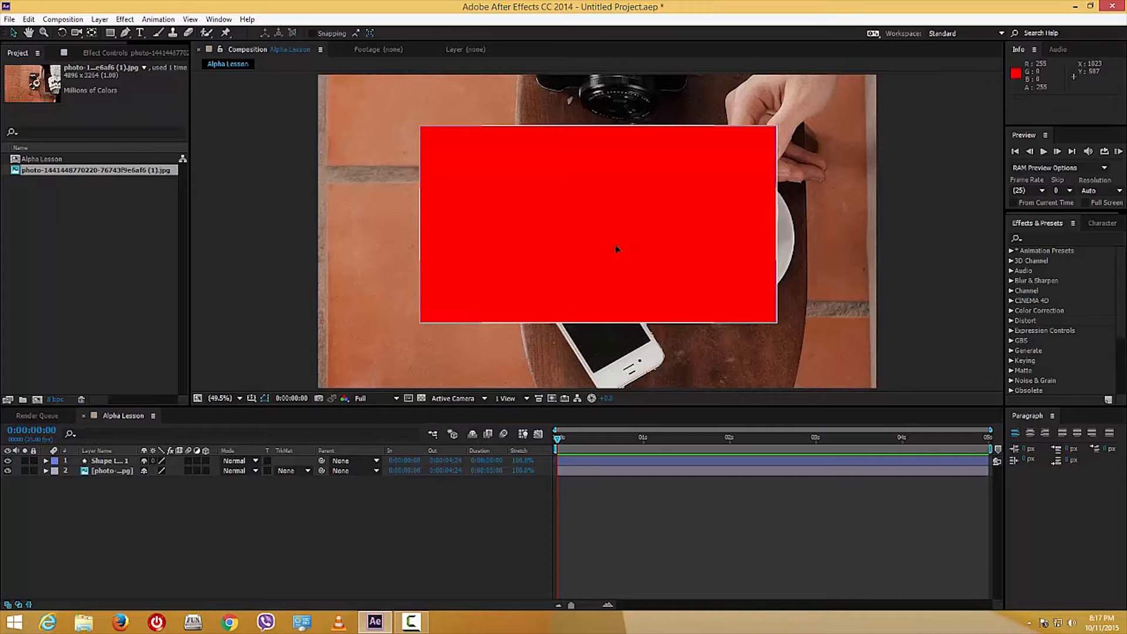
mouse_move(531, 192)
mouse_down()
mouse_move(567, 212)
mouse_move(530, 202)
mouse_up()
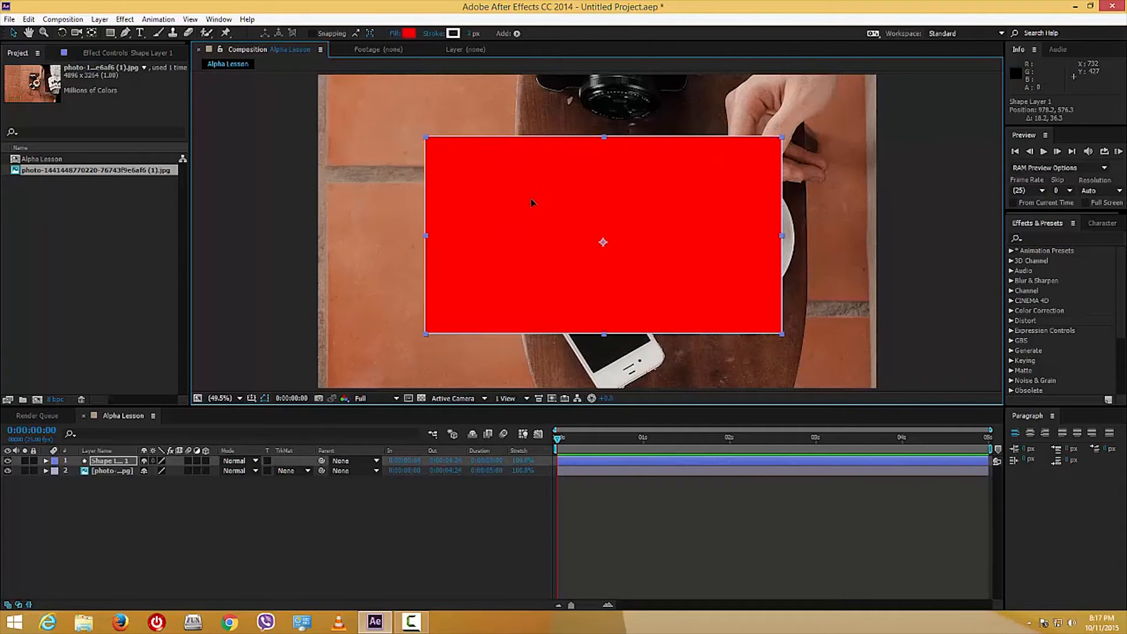
- Expand the shape layer's transform properties and lower its opacity to about 43%
click(46, 462)
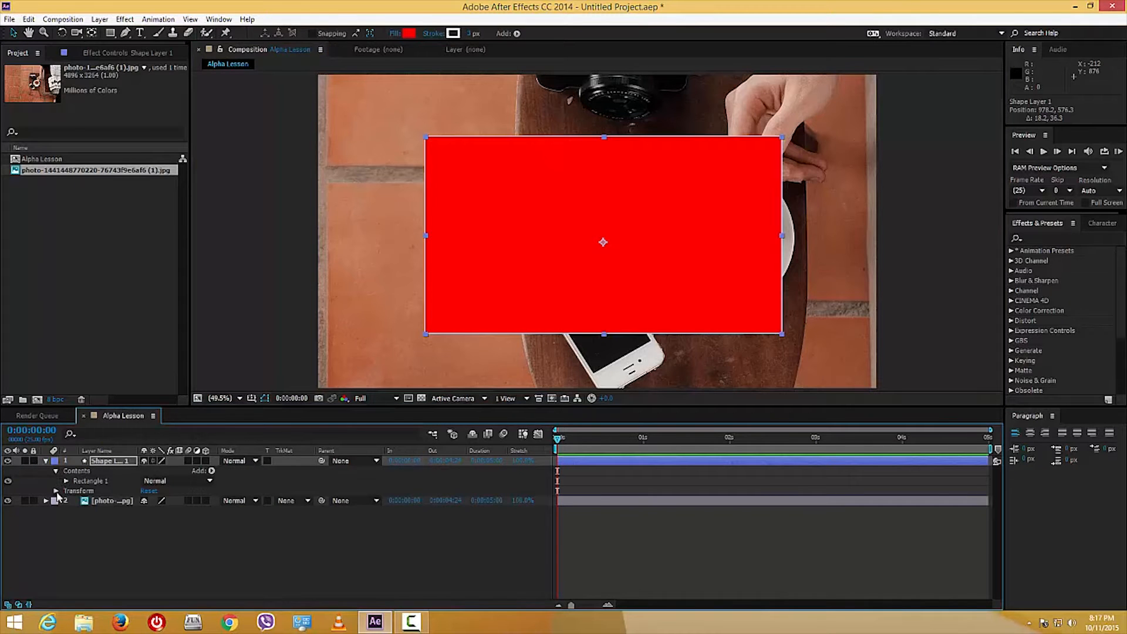
click(56, 492)
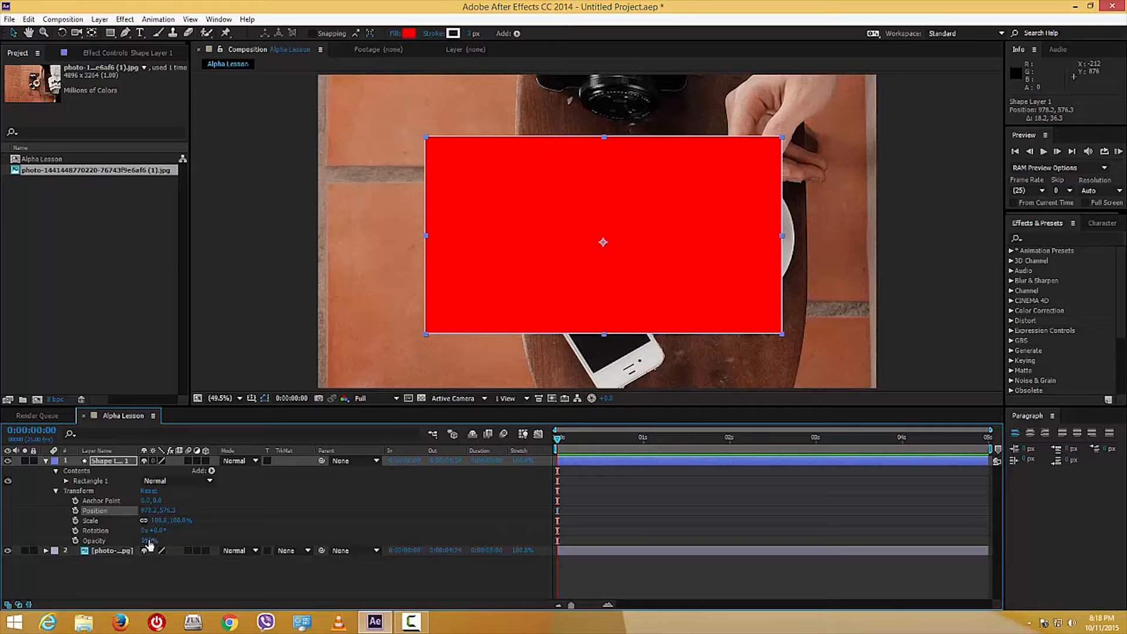
drag(151, 542, 122, 541)
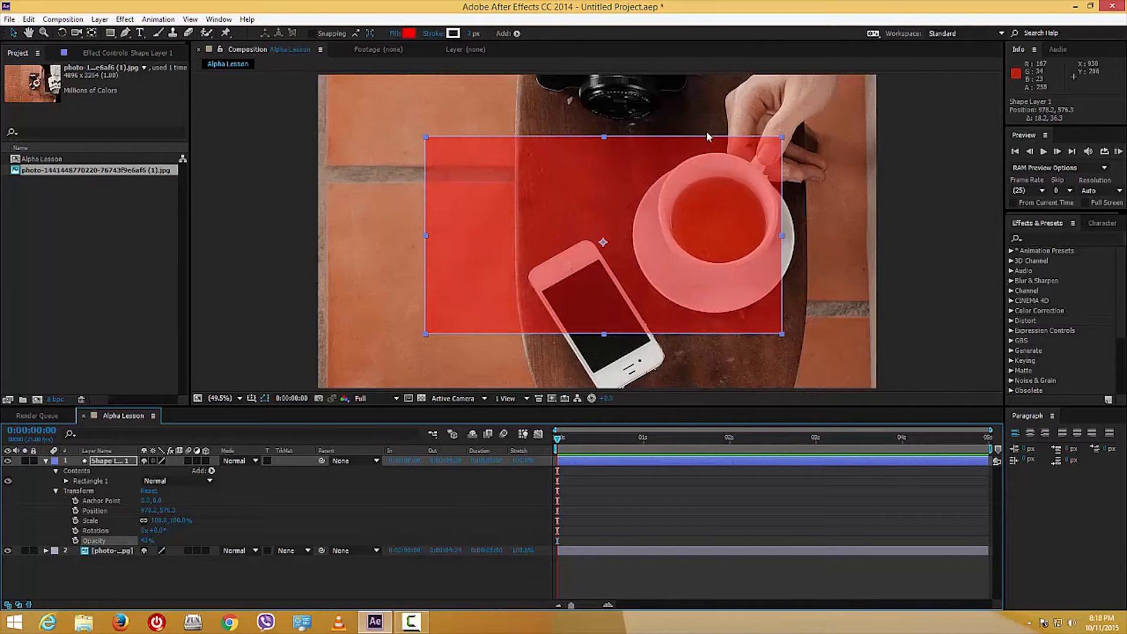
- Hide the photo layer so only the semi-transparent rectangle is shown over the black background
click(843, 246)
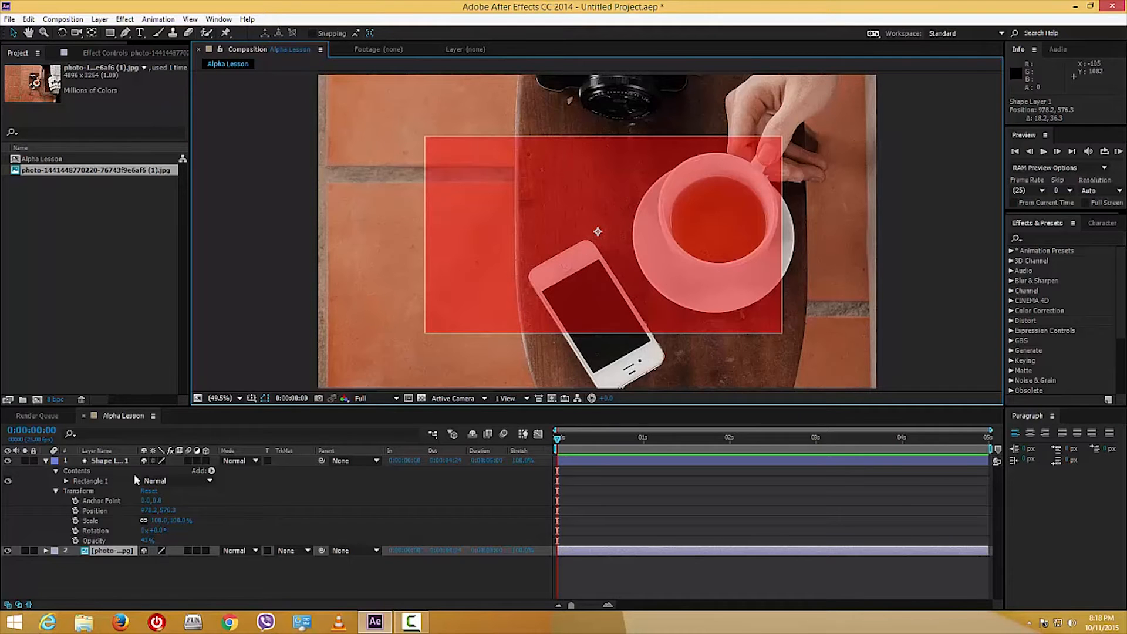
click(55, 485)
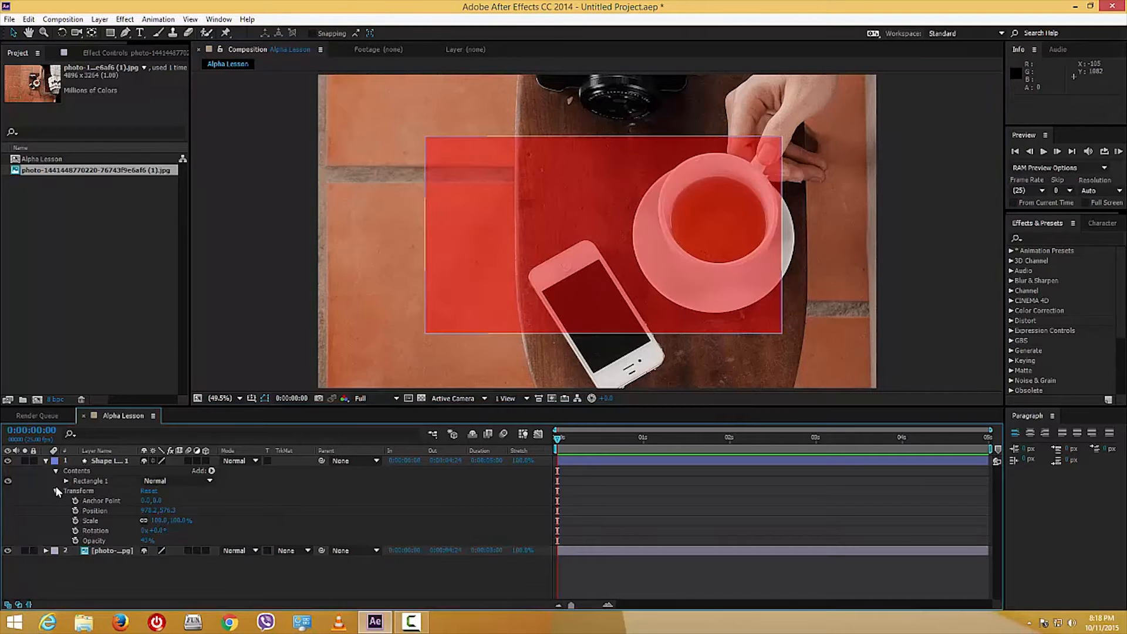
click(120, 550)
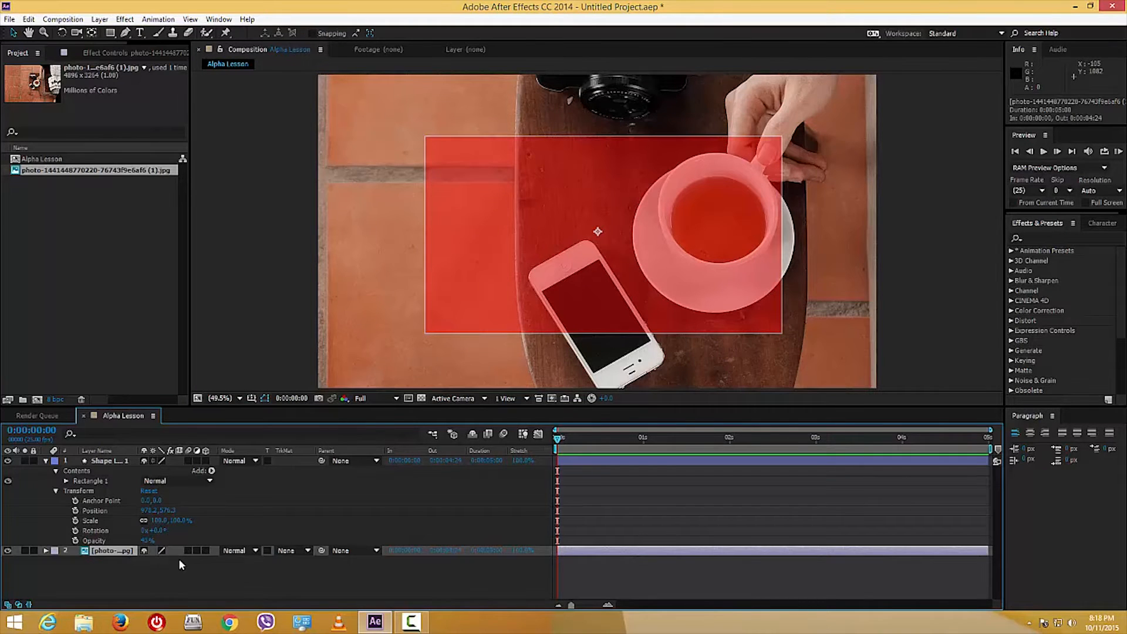
click(8, 551)
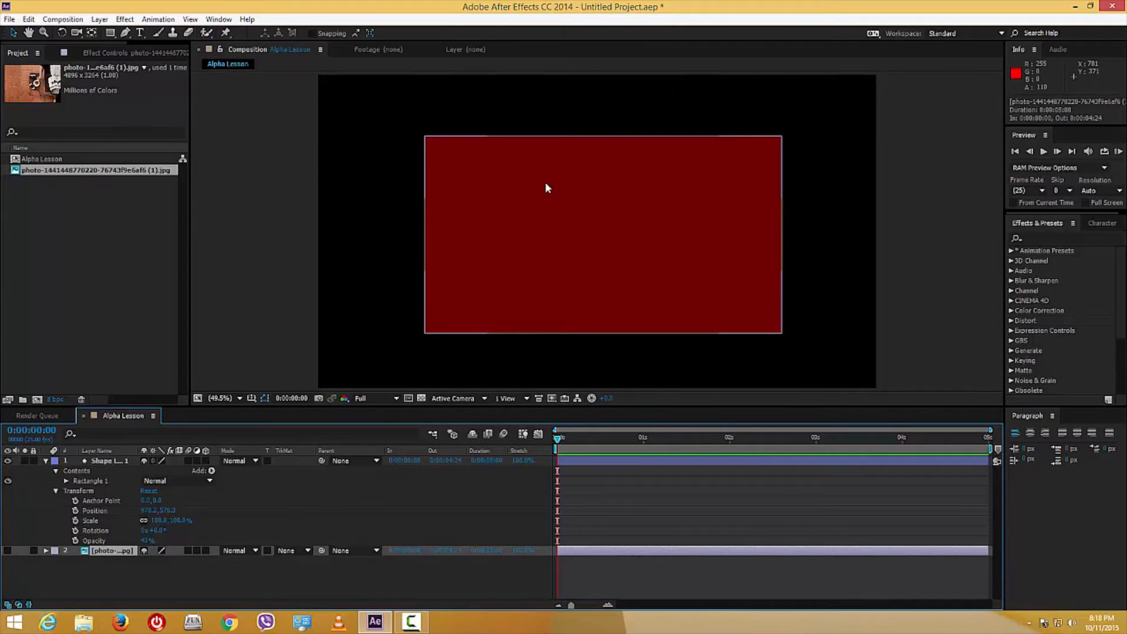
- Reposition the red rectangle to about 950, 586 and set its opacity to 40%
drag(558, 213, 550, 197)
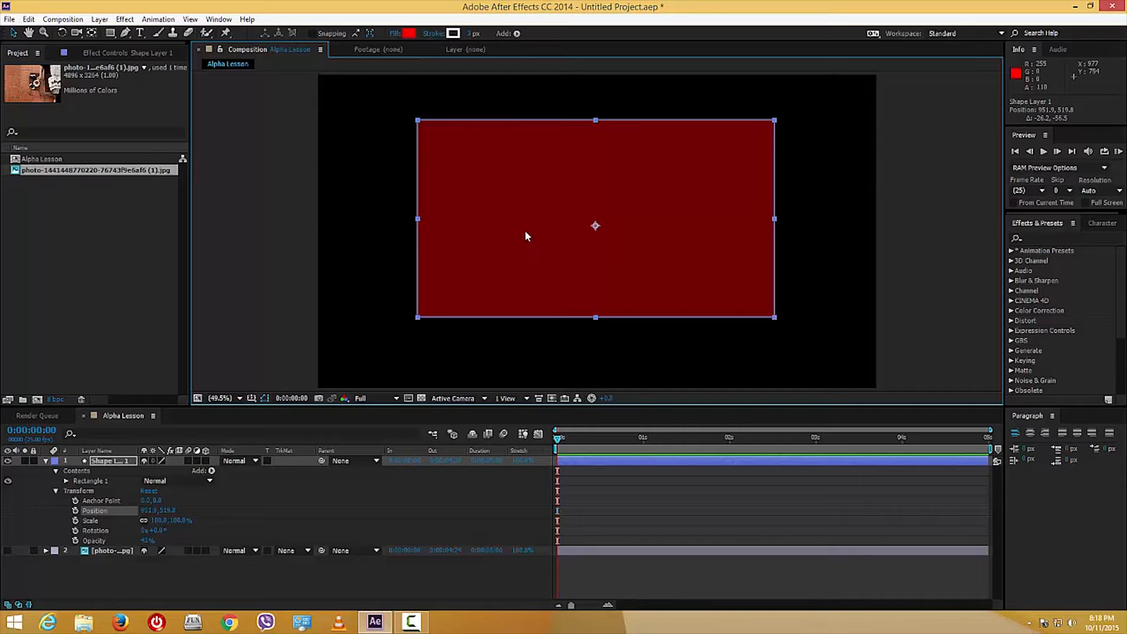
drag(548, 214, 547, 234)
drag(147, 541, 175, 540)
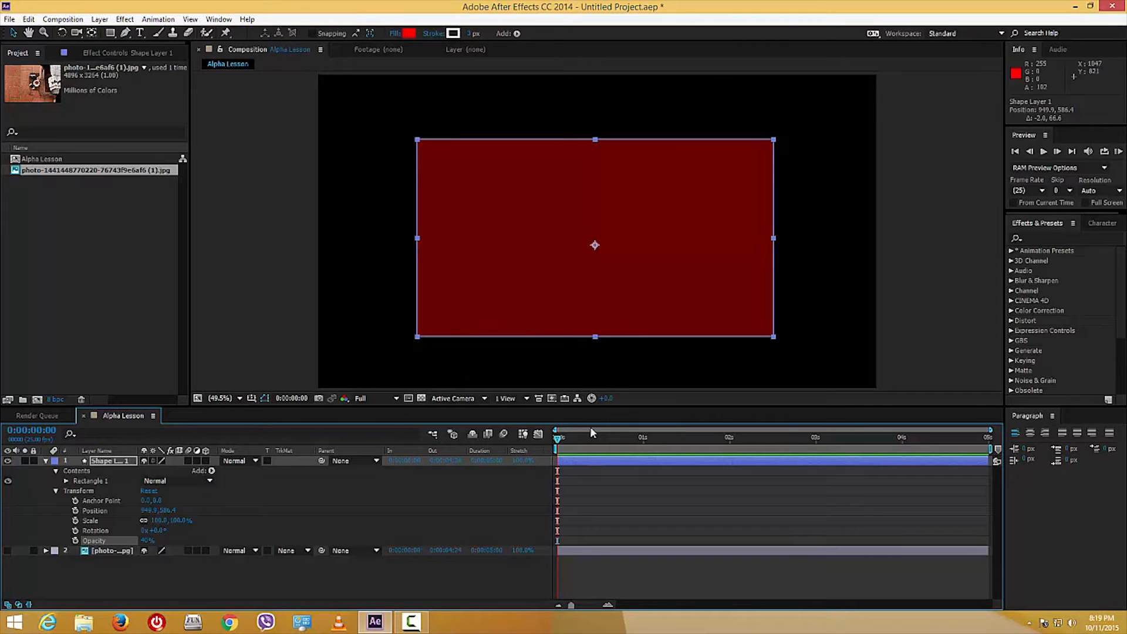
- Show only the alpha channel and vary the shape layer's opacity up to 100% and down to 0%, ending at 0%
click(345, 399)
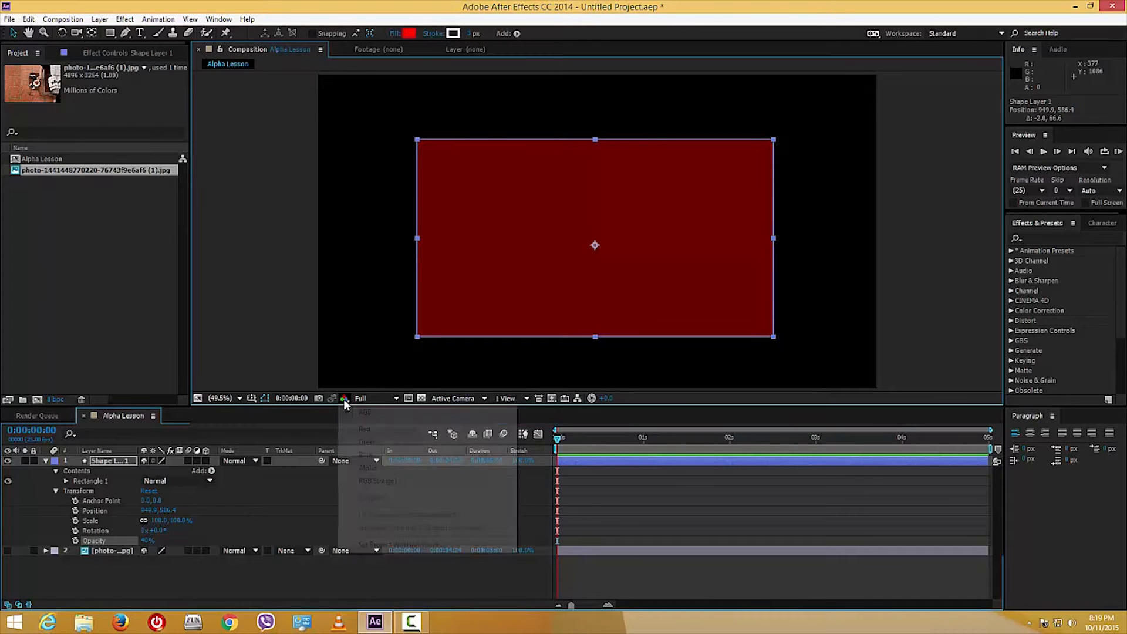
click(368, 468)
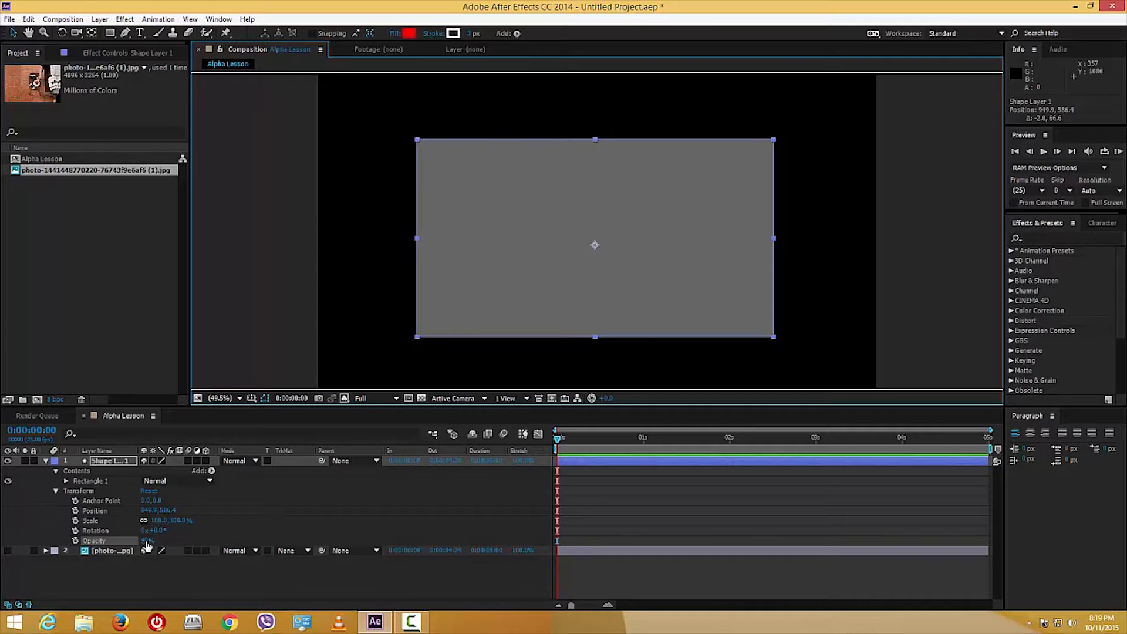
drag(148, 540, 253, 545)
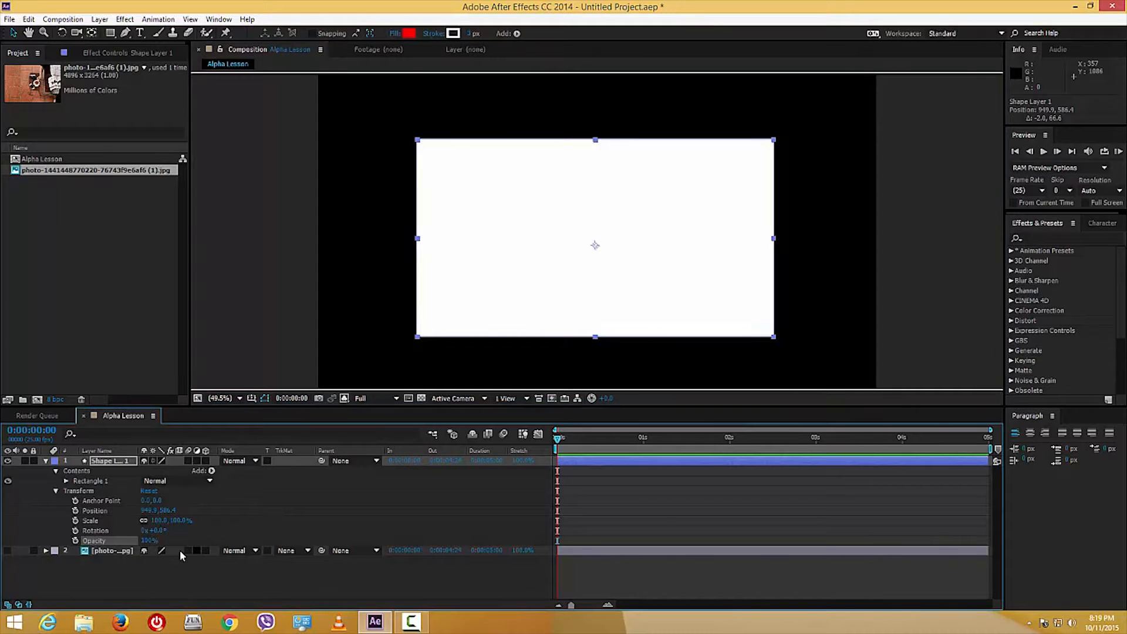
mouse_move(149, 540)
mouse_down()
mouse_move(67, 550)
mouse_move(156, 540)
mouse_move(47, 541)
mouse_move(159, 539)
mouse_move(141, 543)
mouse_up()
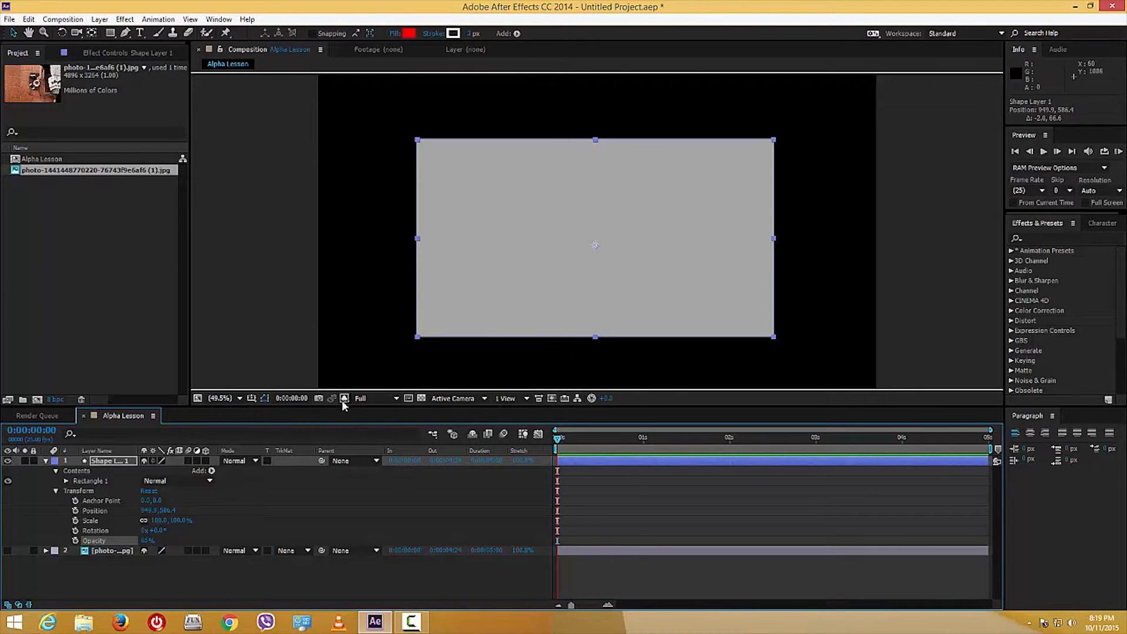
drag(147, 540, 241, 544)
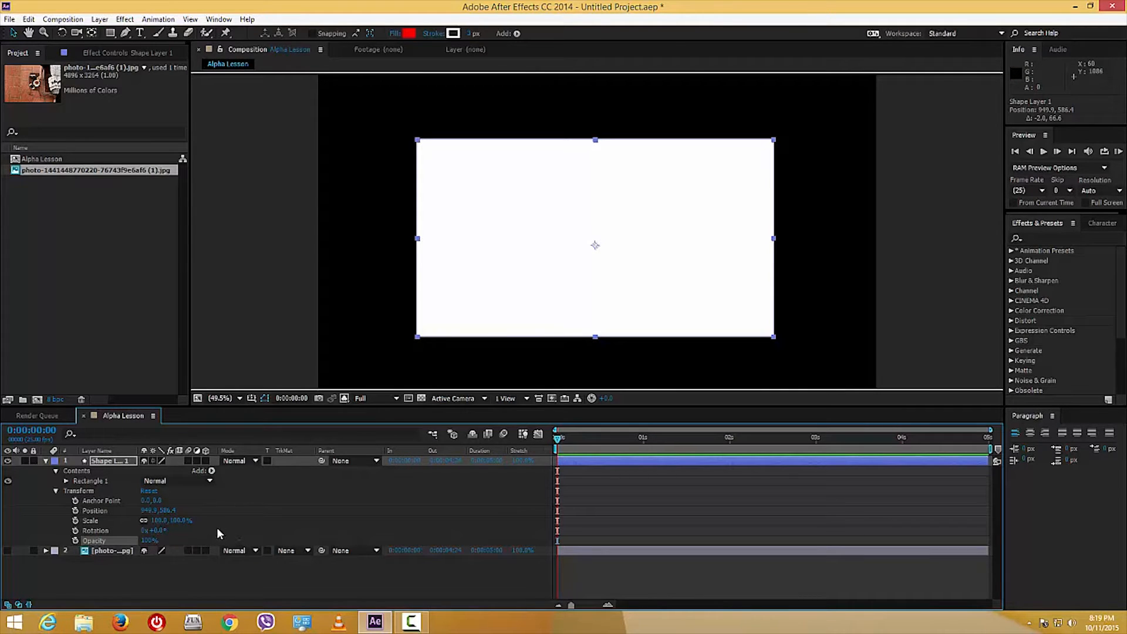
drag(150, 544, 120, 541)
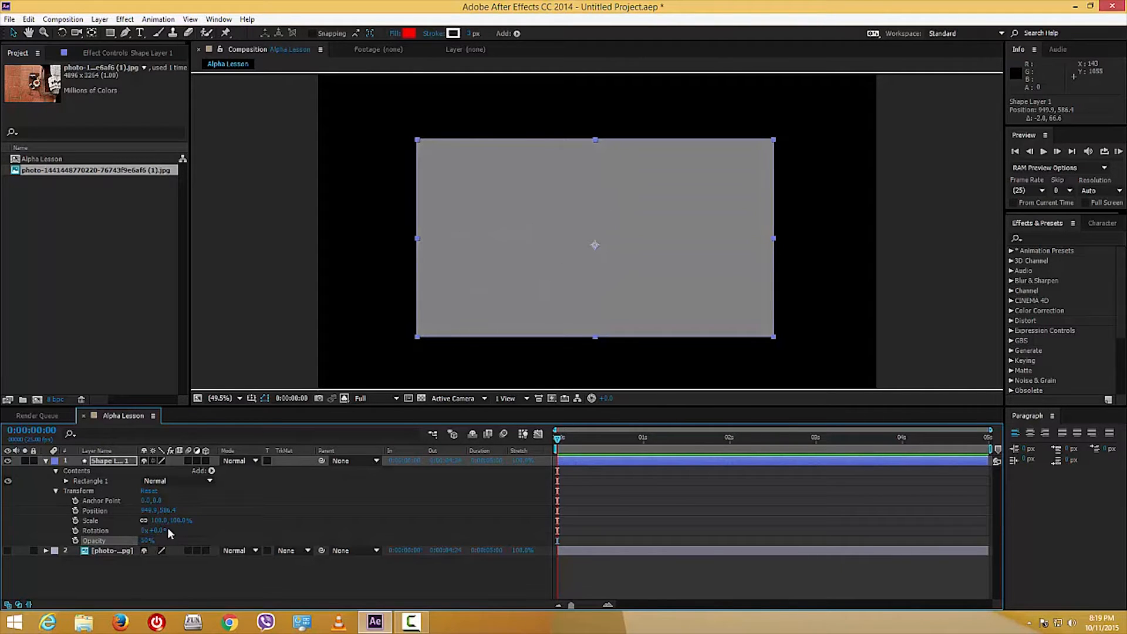
drag(147, 542, 97, 540)
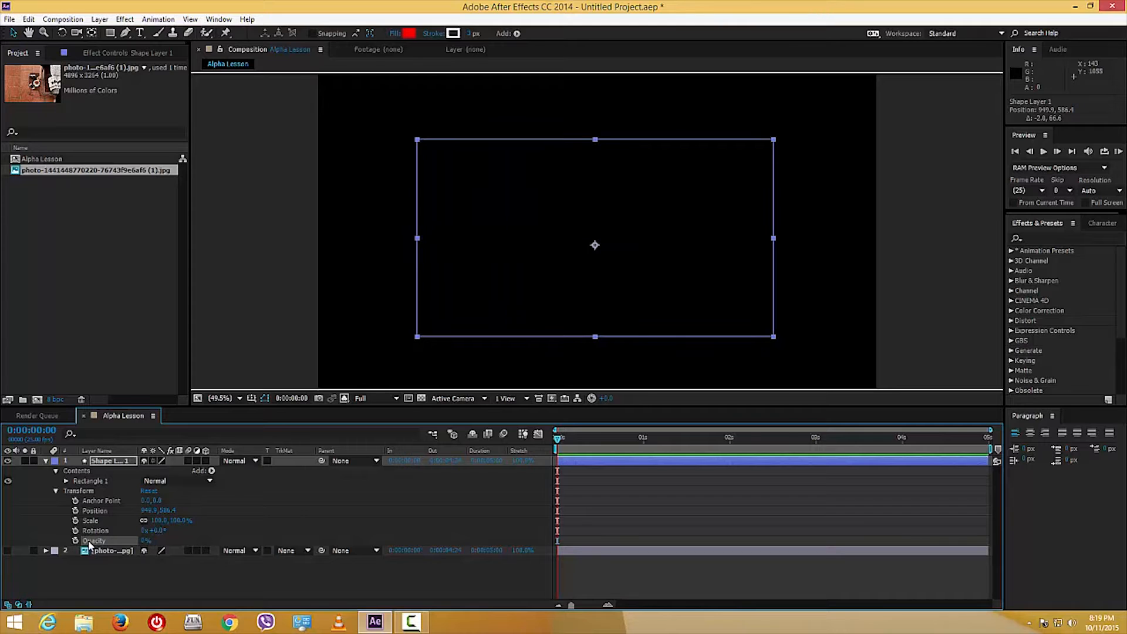
- Delete the red rectangle's shape layer from the composition
click(131, 569)
click(114, 459)
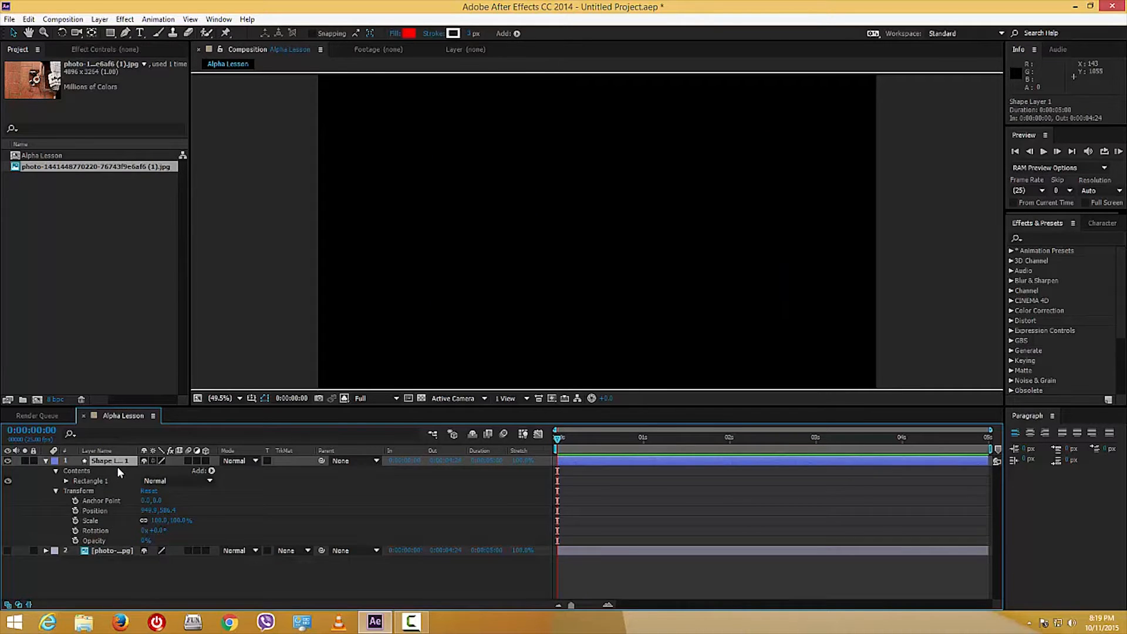
key(Delete)
- Return the channel display to RGB and make the photo layer visible again
click(342, 398)
click(372, 415)
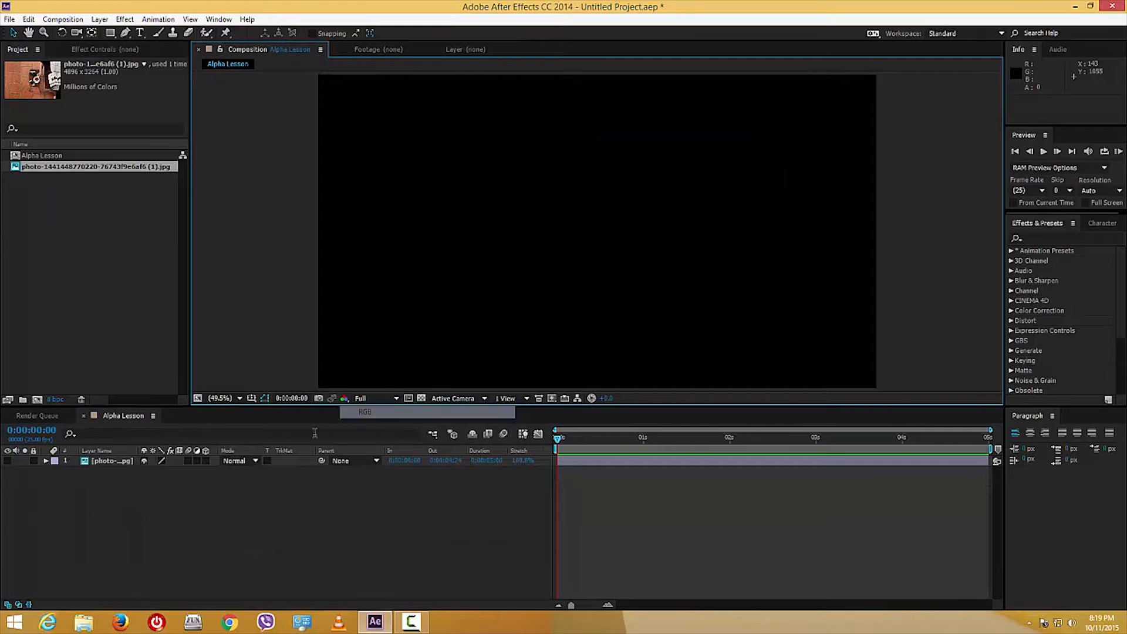
click(123, 461)
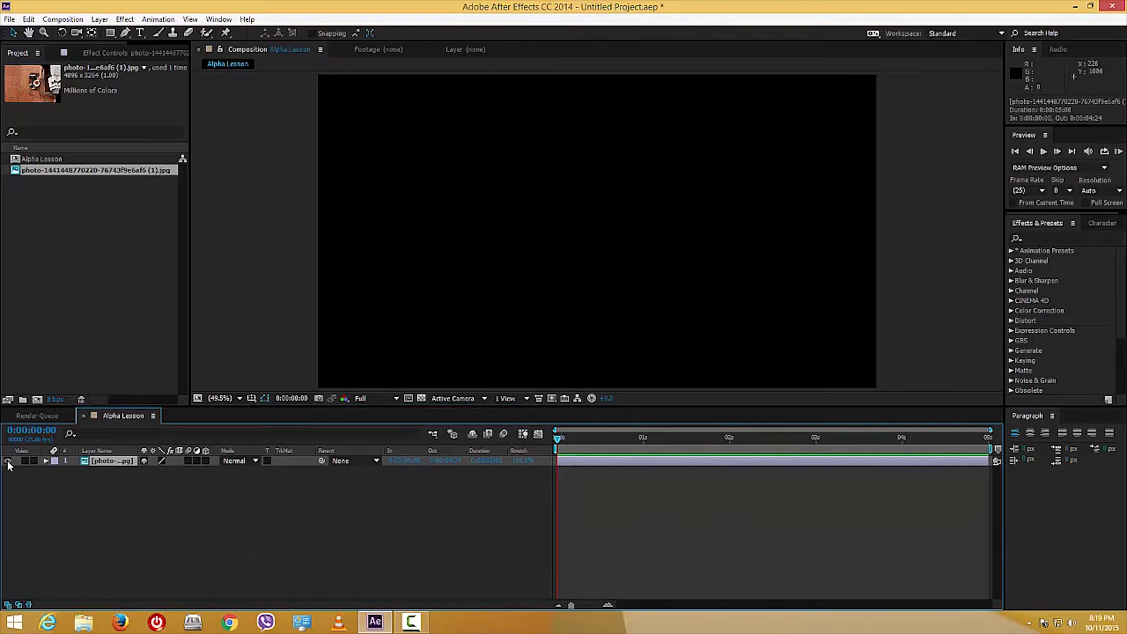
click(8, 461)
- Scale the photo down from its upper-left corner and reposition it to about 1189, 938 in the composition
drag(508, 150, 587, 278)
drag(415, 119, 739, 339)
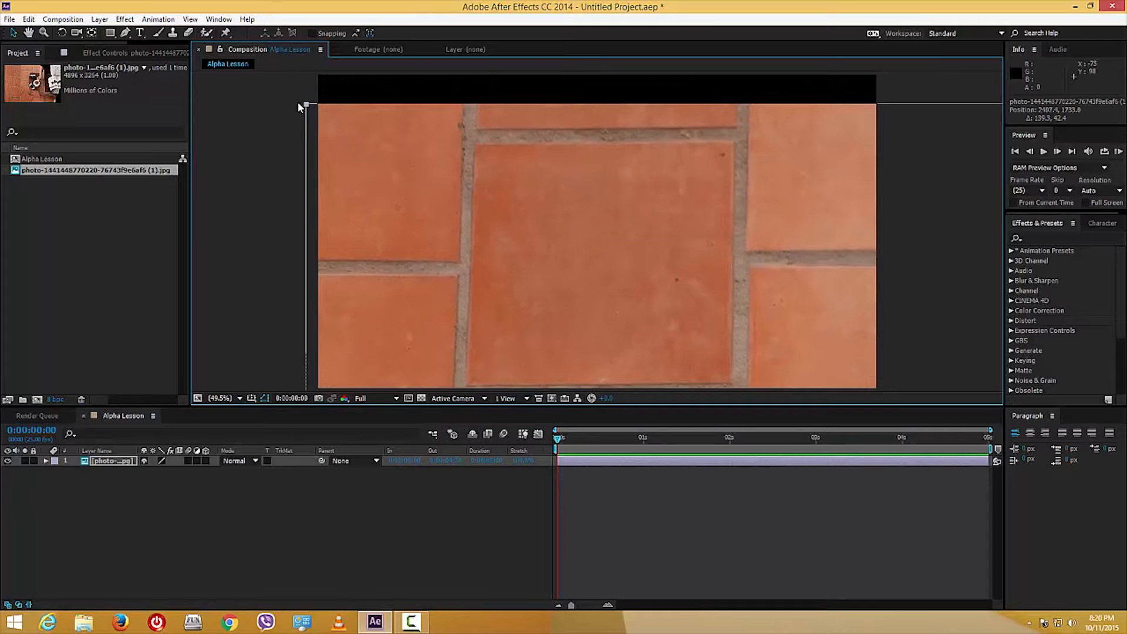
drag(306, 101, 397, 174)
drag(627, 303, 693, 363)
drag(786, 369, 408, 138)
click(312, 132)
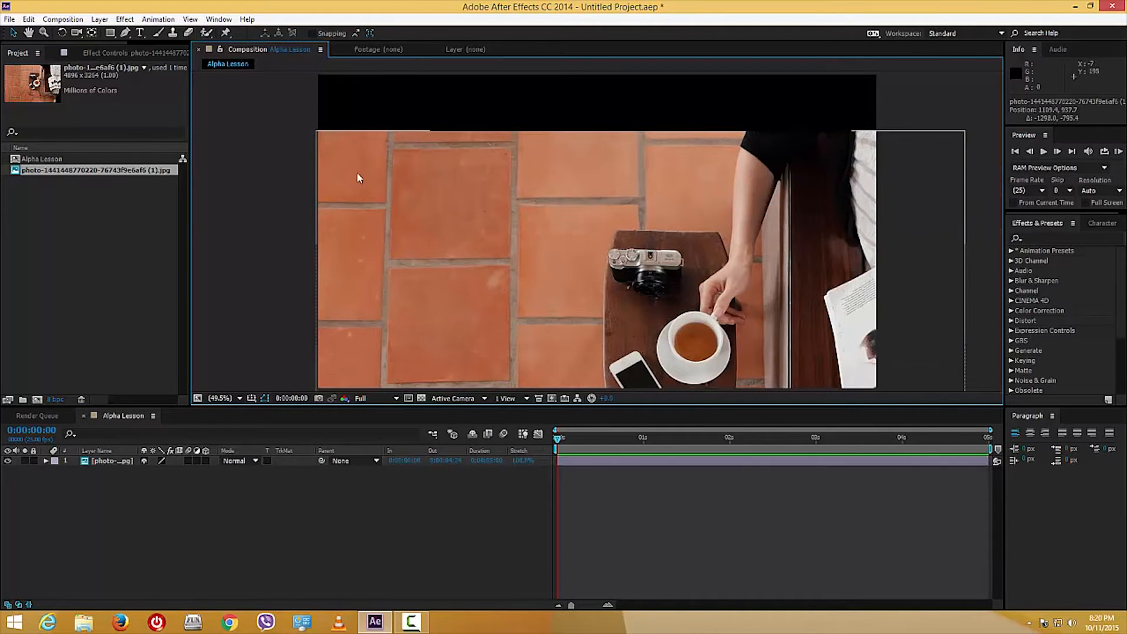
- Scale the photo down to about 22.6% and move it to about 920, 512 in the composition
click(446, 211)
drag(323, 142, 452, 132)
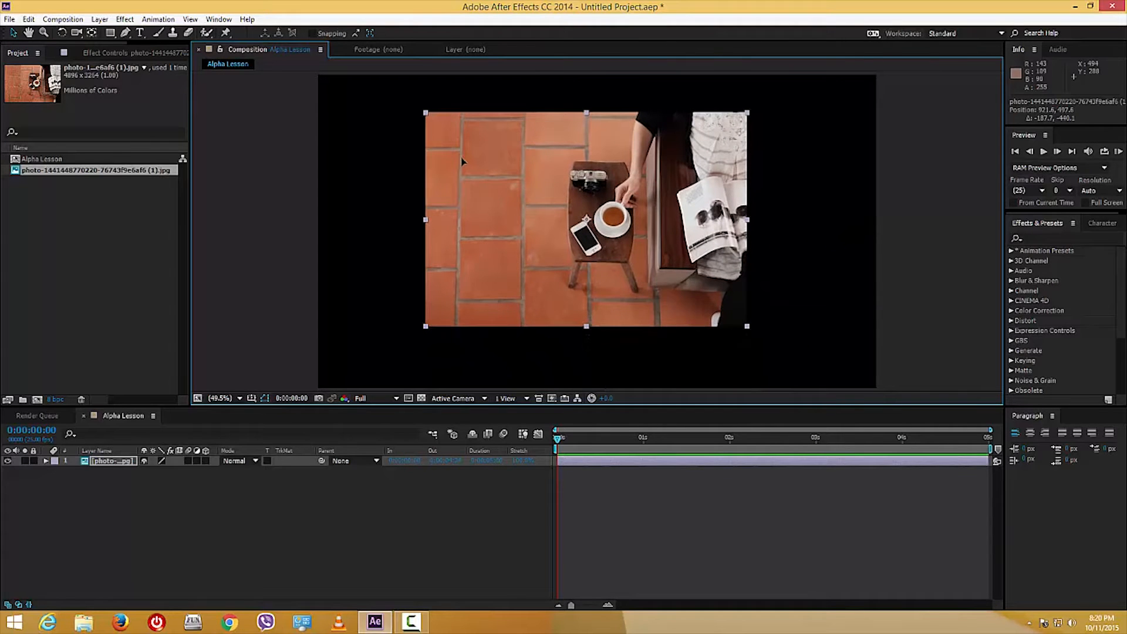
drag(620, 208, 626, 222)
drag(457, 188, 452, 180)
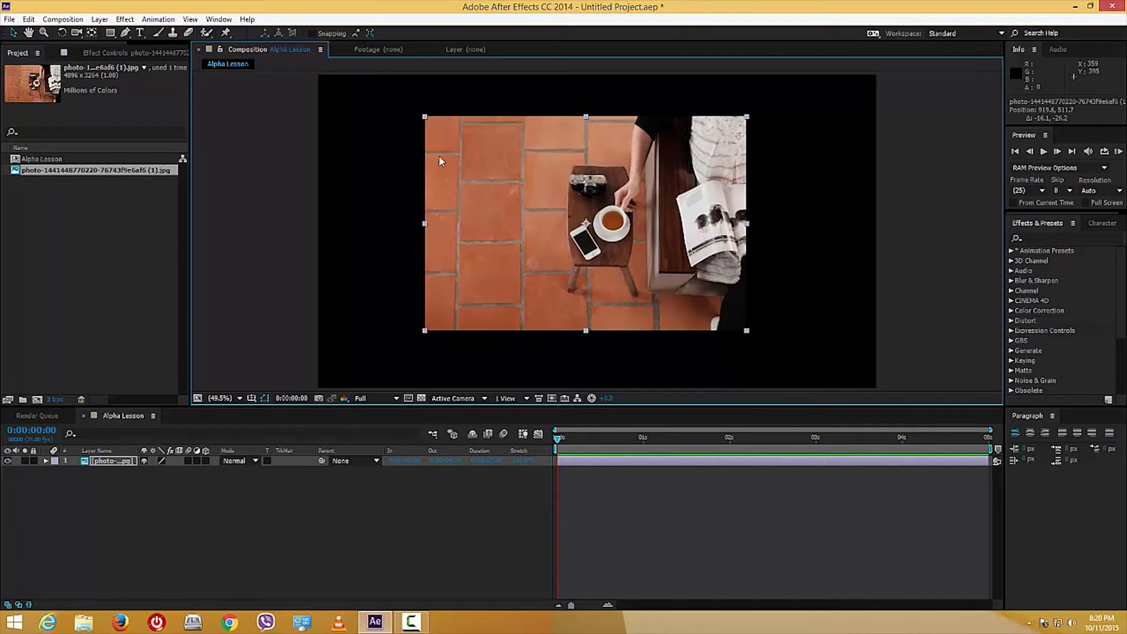
- Import the second photo of a person by a lake and add it beneath the first photo, positioned at about 958, 542
click(39, 256)
double_click(57, 262)
double_click(446, 258)
drag(69, 187, 94, 484)
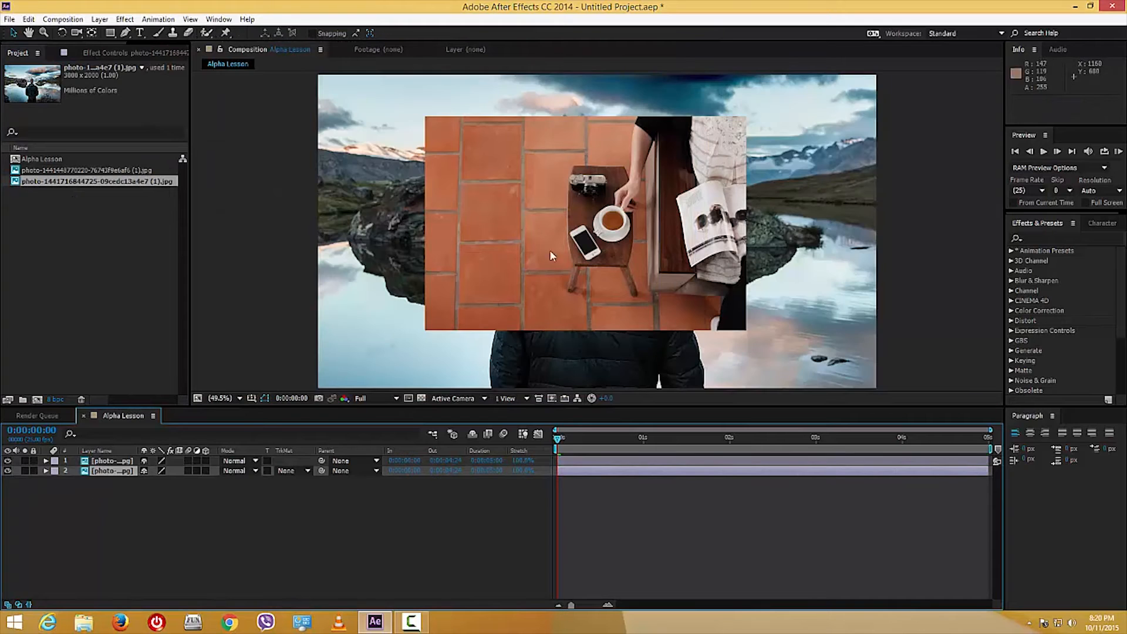
drag(543, 208, 543, 208)
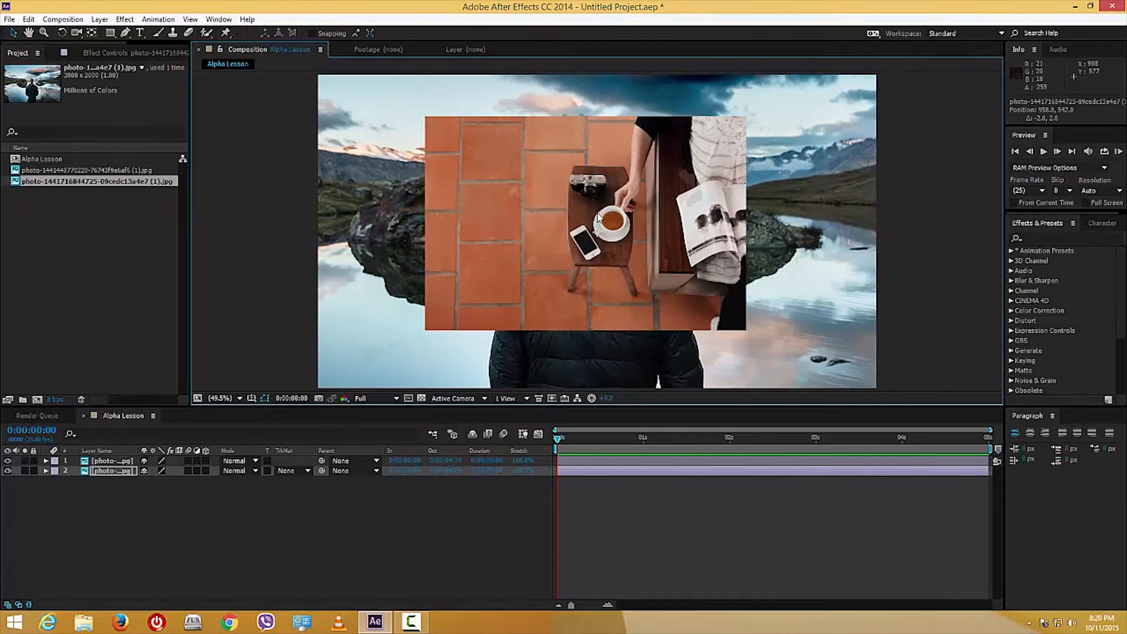
- Reveal the transform properties of the tiled-floor photo's layer, including its opacity
click(124, 462)
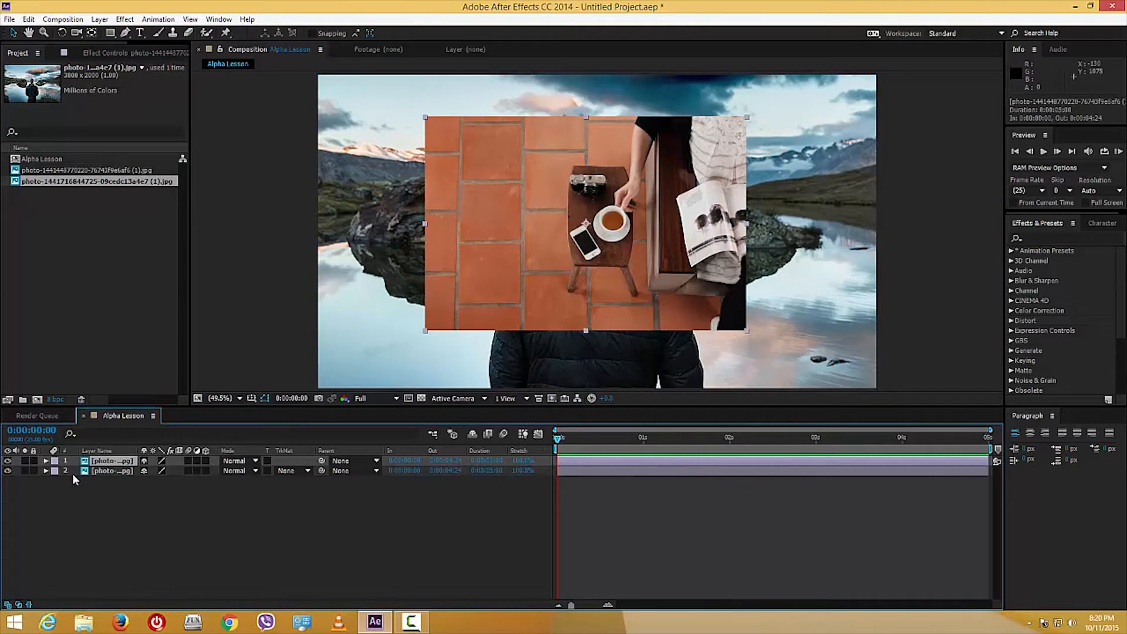
click(45, 461)
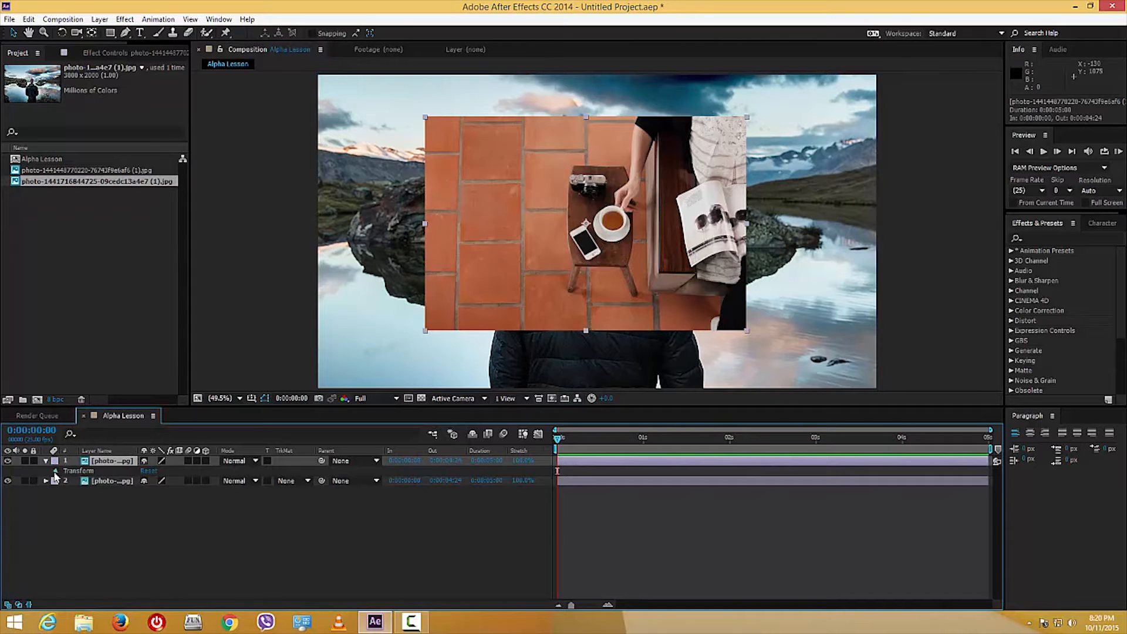
click(56, 471)
mouse_move(148, 521)
mouse_down()
mouse_move(131, 526)
mouse_move(161, 530)
mouse_up()
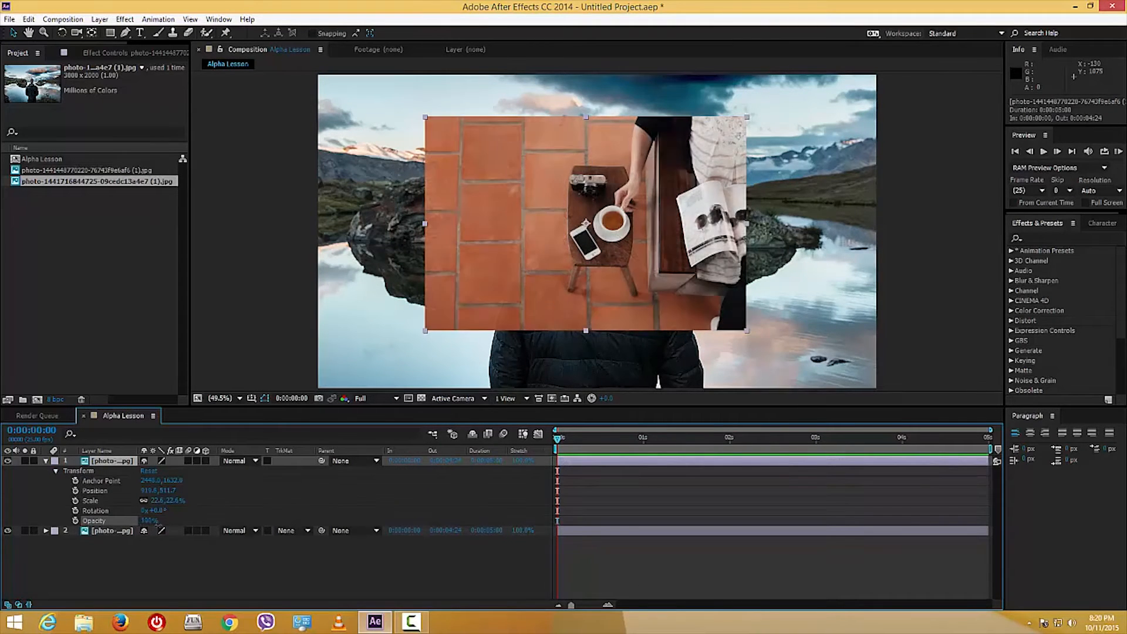
click(58, 558)
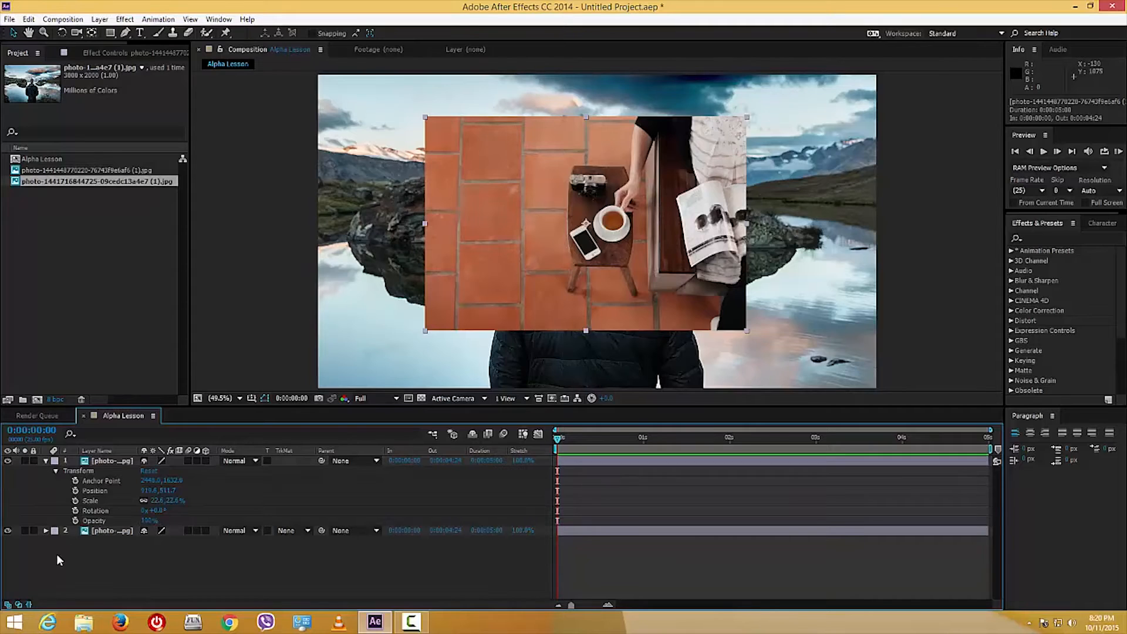
- Hide the lake photo's layer and show only the alpha channel of the composition
click(8, 531)
click(109, 463)
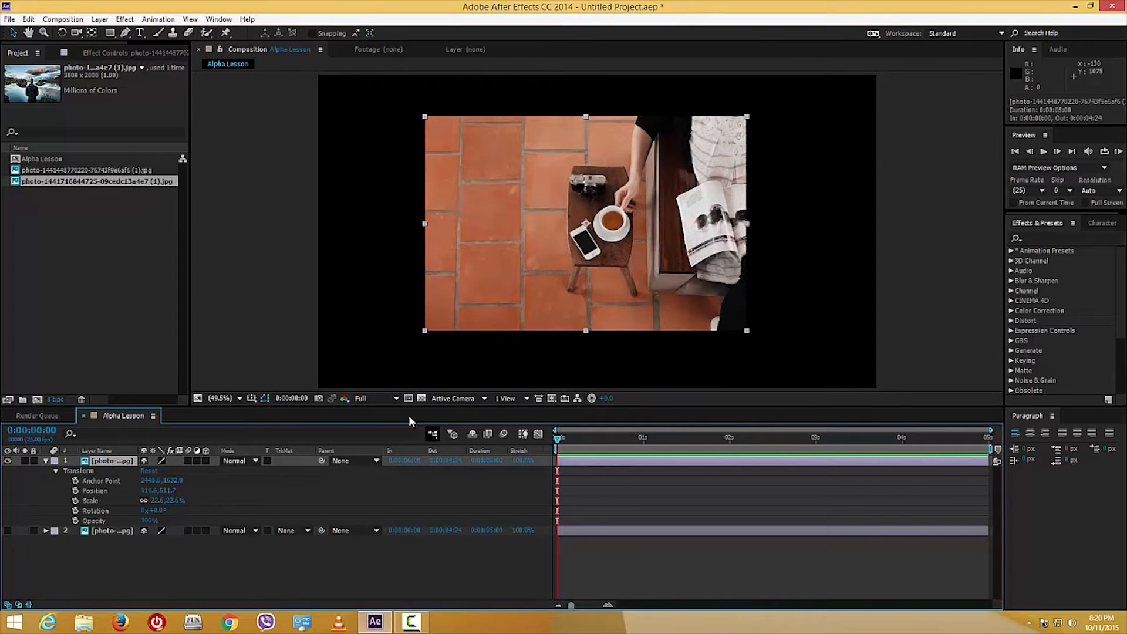
click(375, 398)
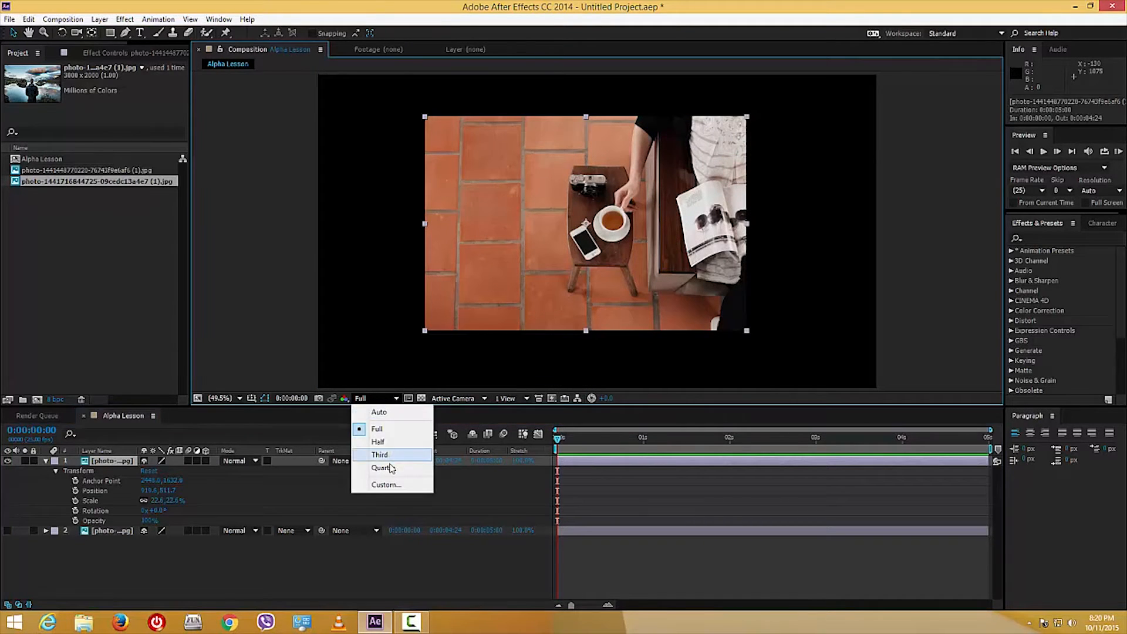
click(345, 398)
click(365, 468)
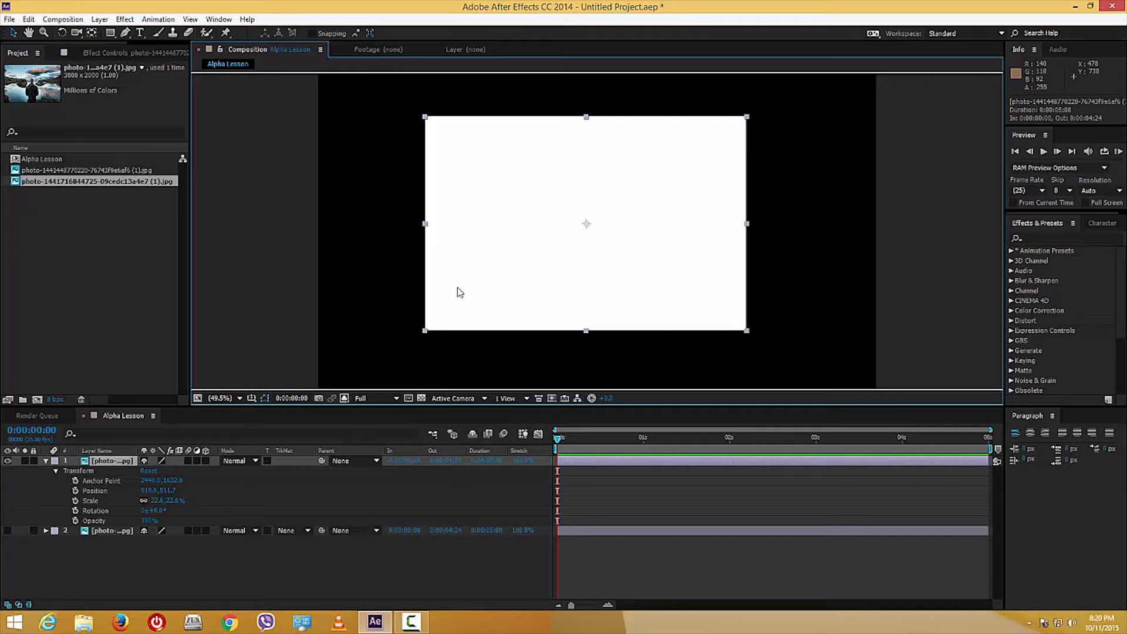
- Lower the tiled-floor photo's opacity to 48% and return the channel display to RGB
mouse_move(151, 520)
mouse_down()
mouse_move(118, 535)
mouse_move(140, 538)
mouse_up()
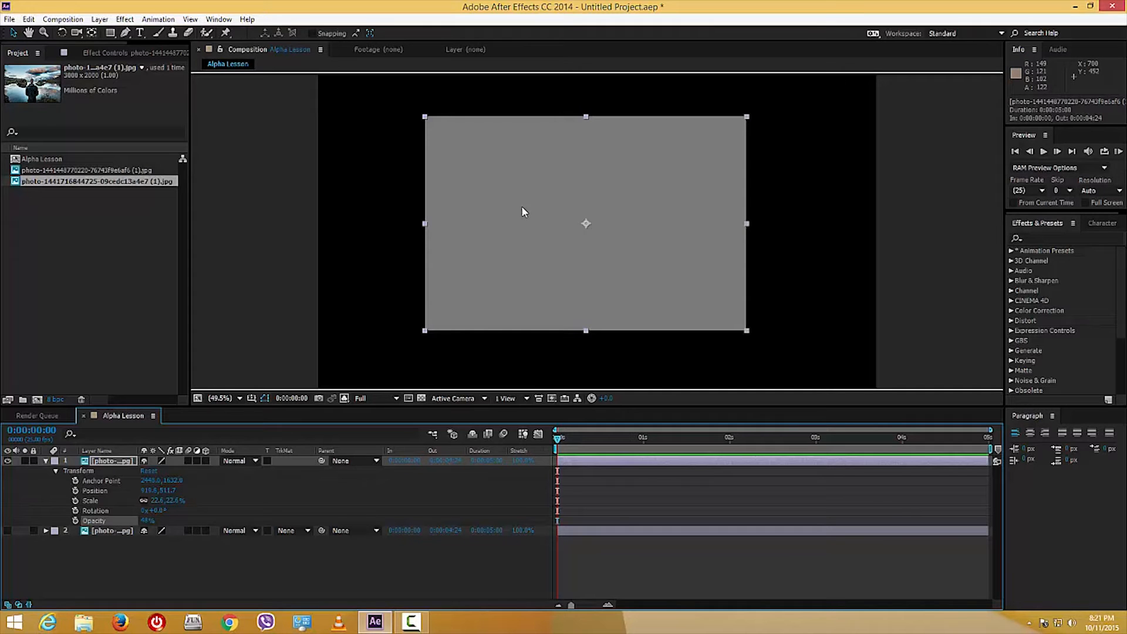
click(344, 399)
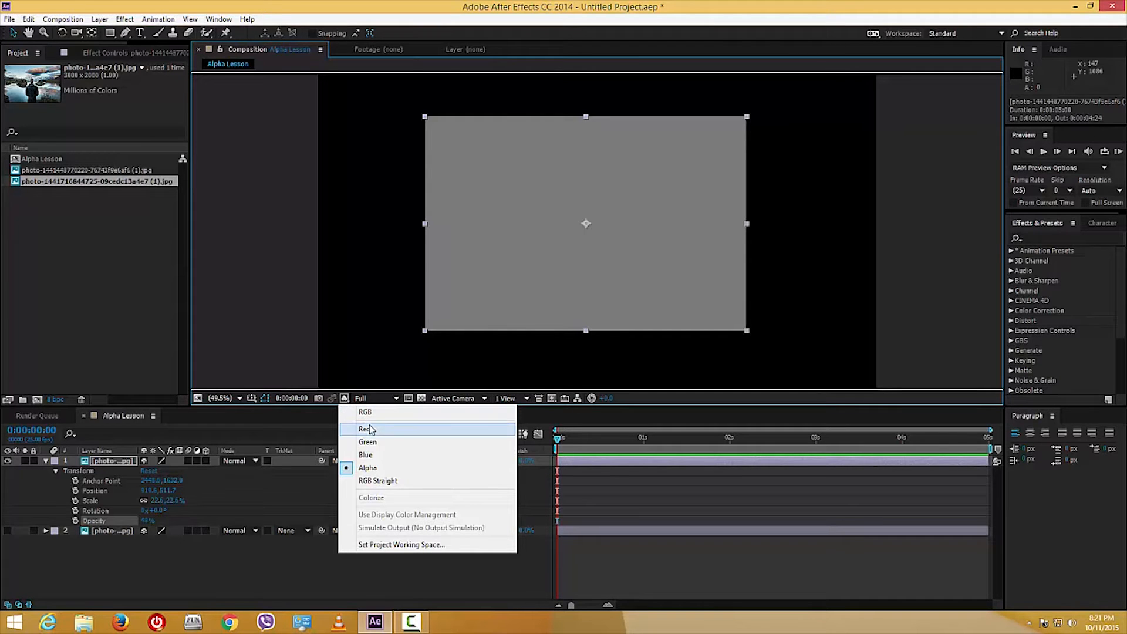
click(366, 412)
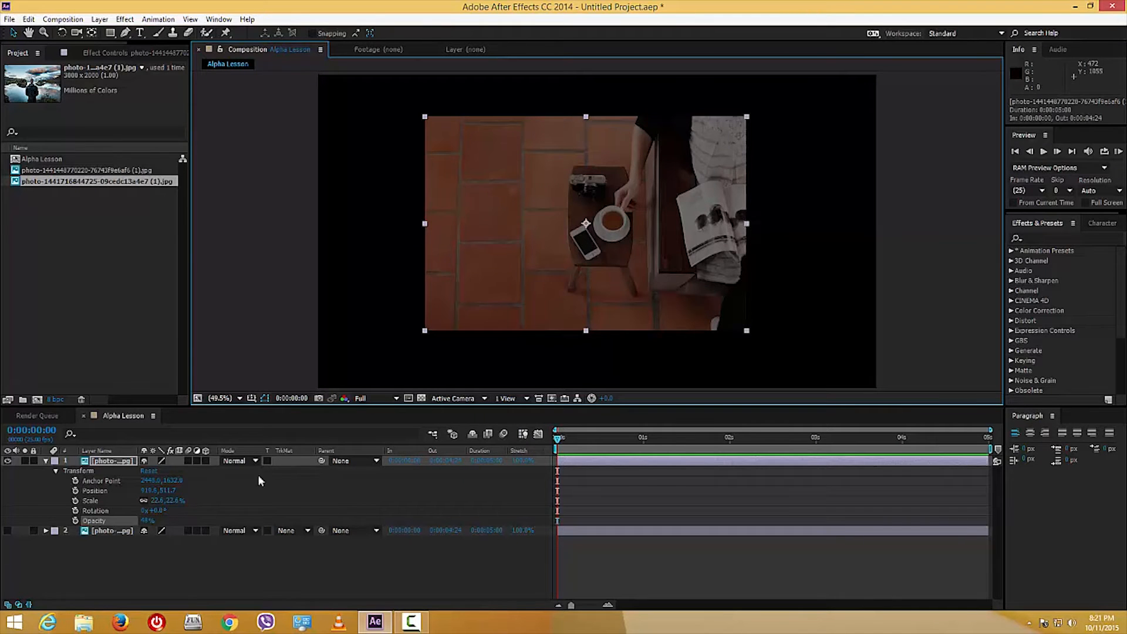
- Make the lake photo's layer visible again and move the semi-transparent photo over it to about 958, 576
click(8, 531)
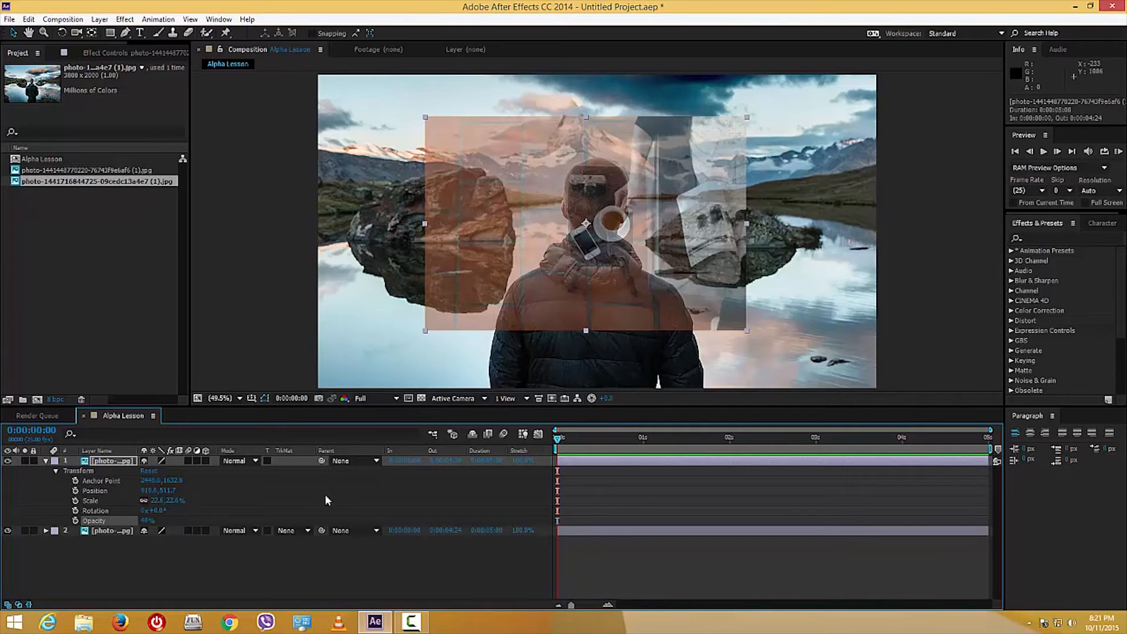
drag(657, 273, 669, 292)
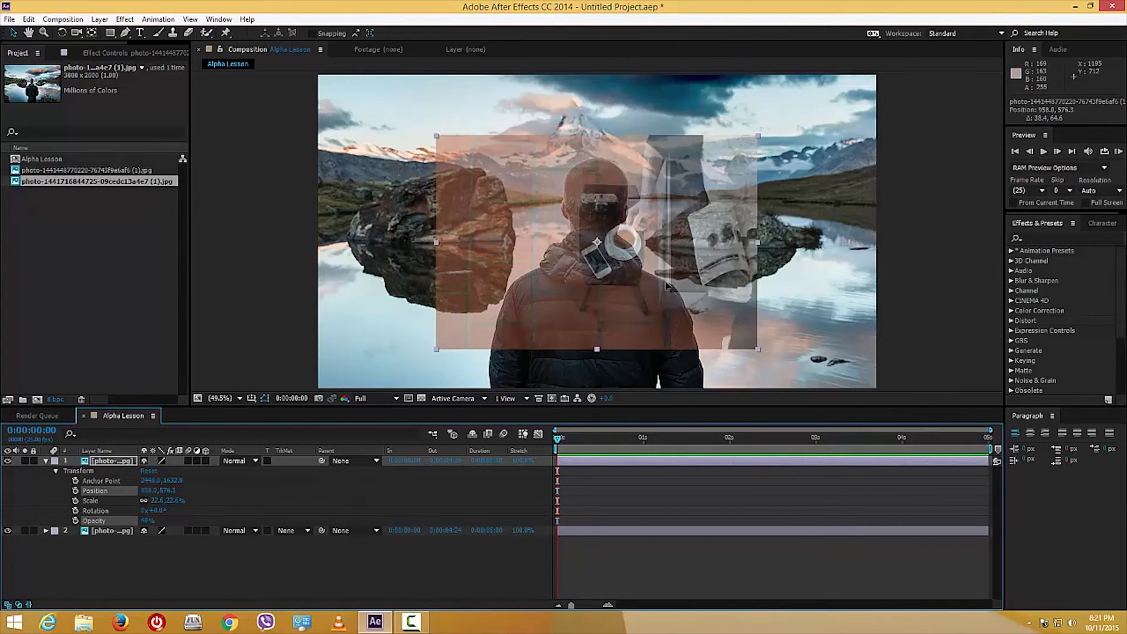
- Hide the lake photo's layer and set the tiled-floor photo's opacity back to 100%, collapsing its properties
click(8, 531)
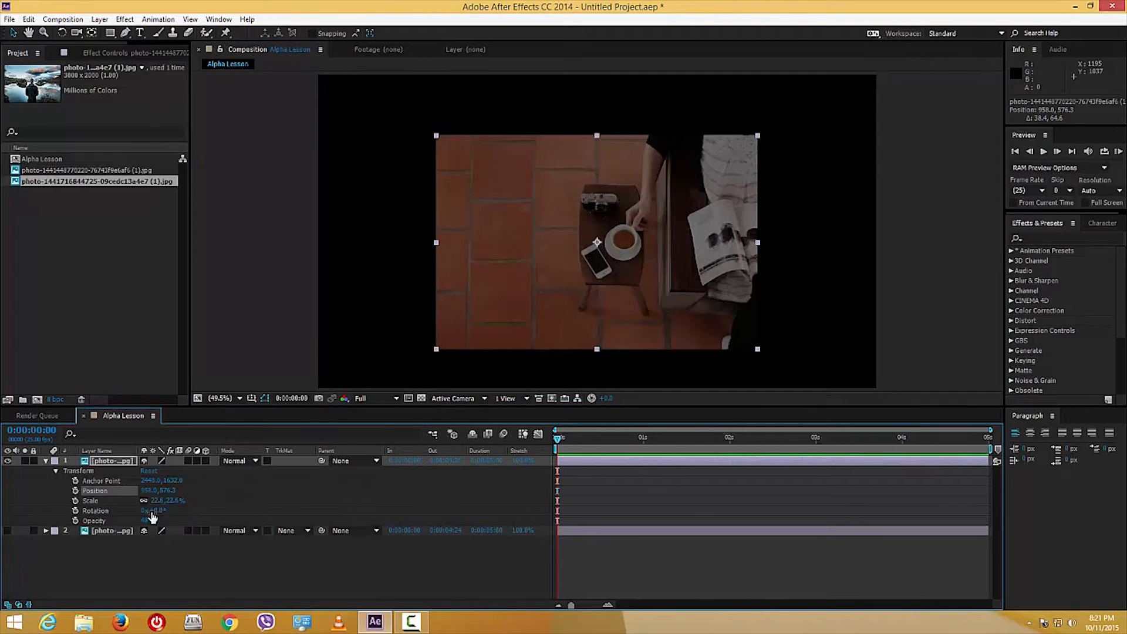
drag(148, 521, 272, 521)
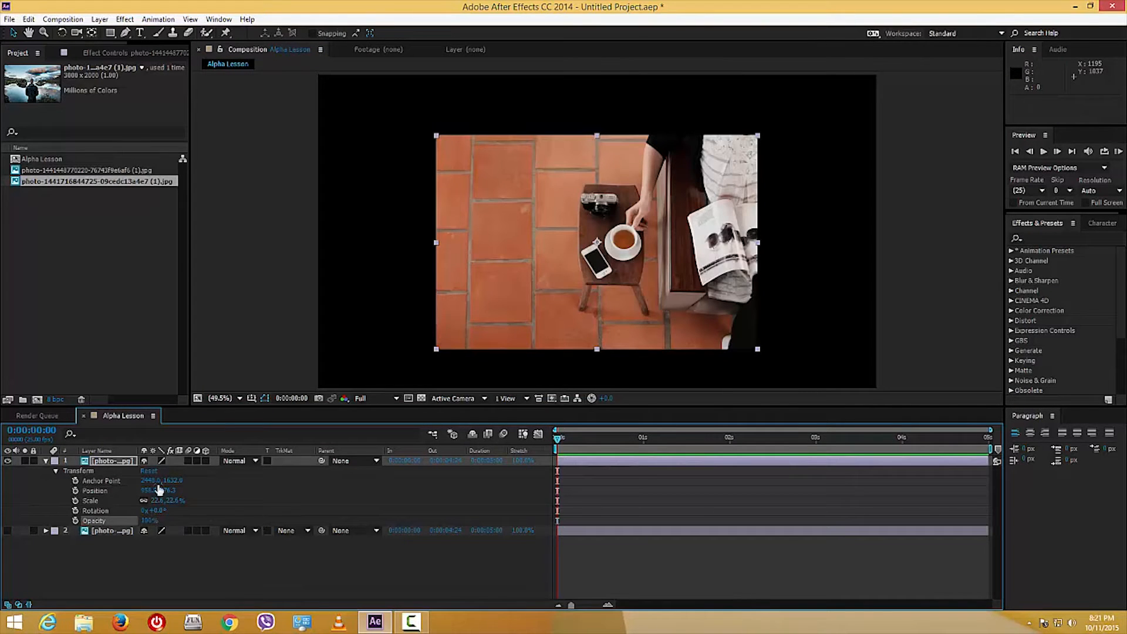
click(47, 462)
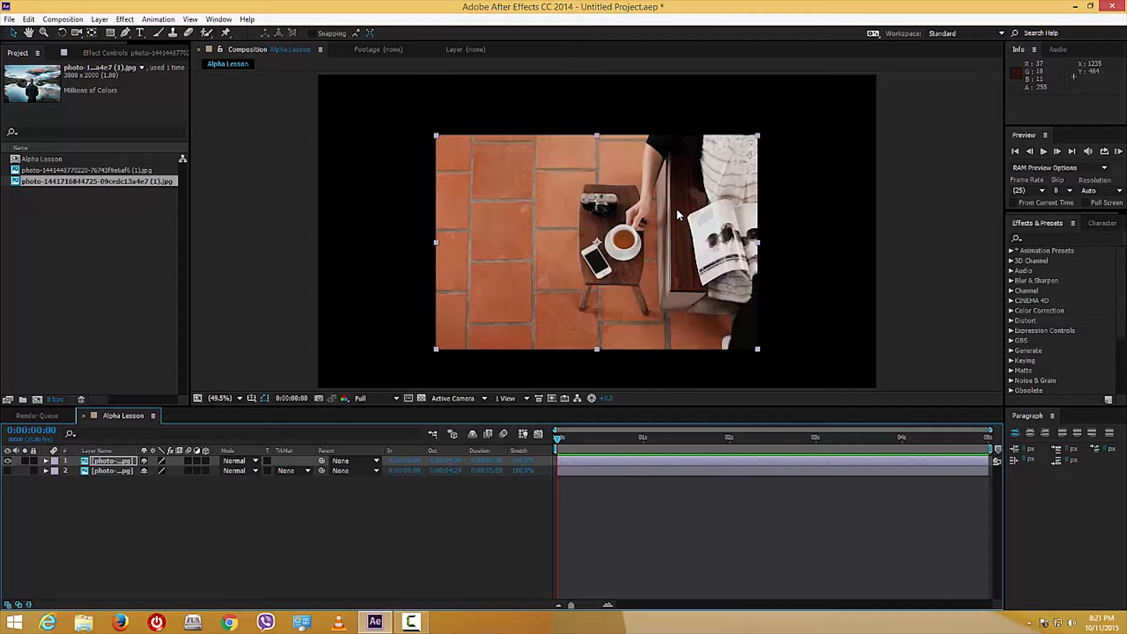
- Reposition the tiled-floor photo to about 974, 516 in the composition
mouse_move(666, 210)
mouse_down()
mouse_move(668, 187)
mouse_move(670, 196)
mouse_up()
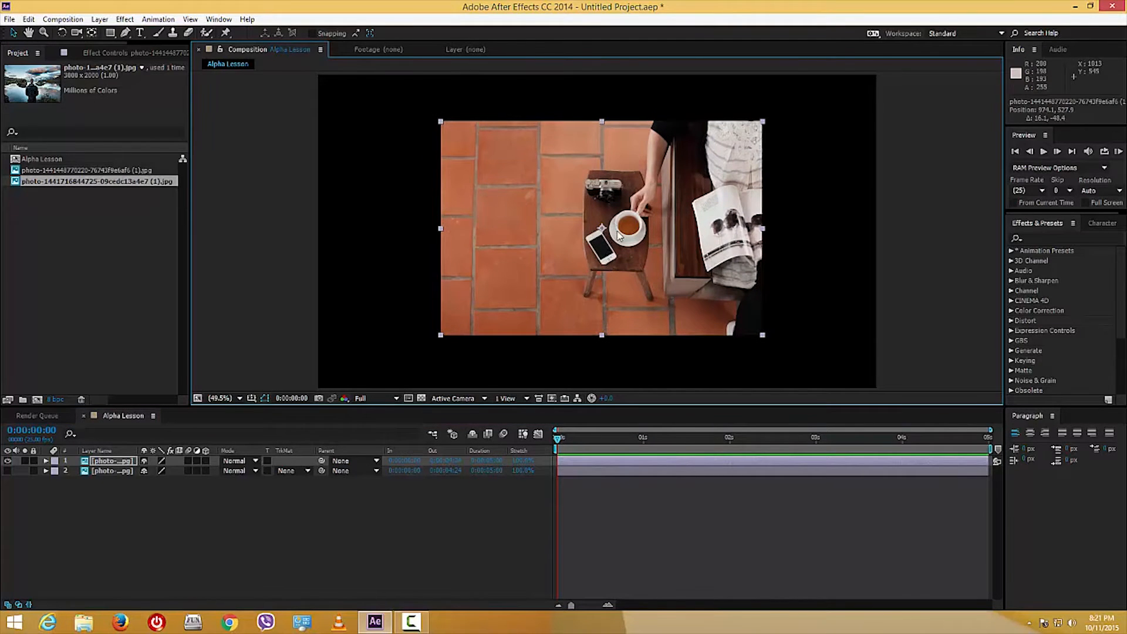
drag(608, 231, 607, 236)
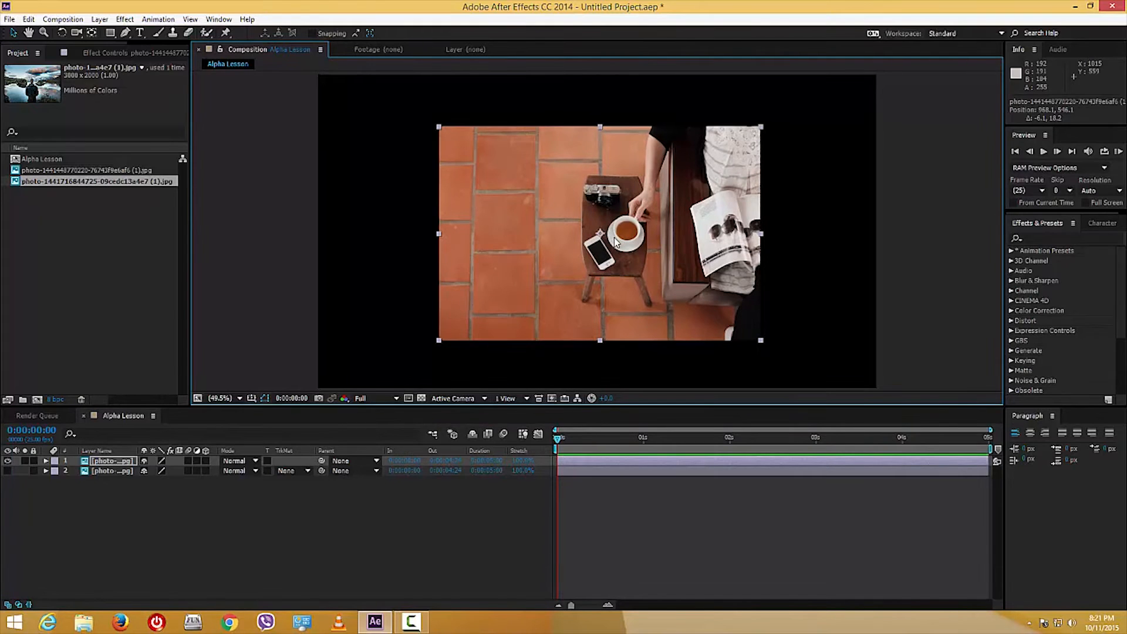
mouse_move(603, 260)
mouse_down()
mouse_move(615, 240)
mouse_move(605, 251)
mouse_up()
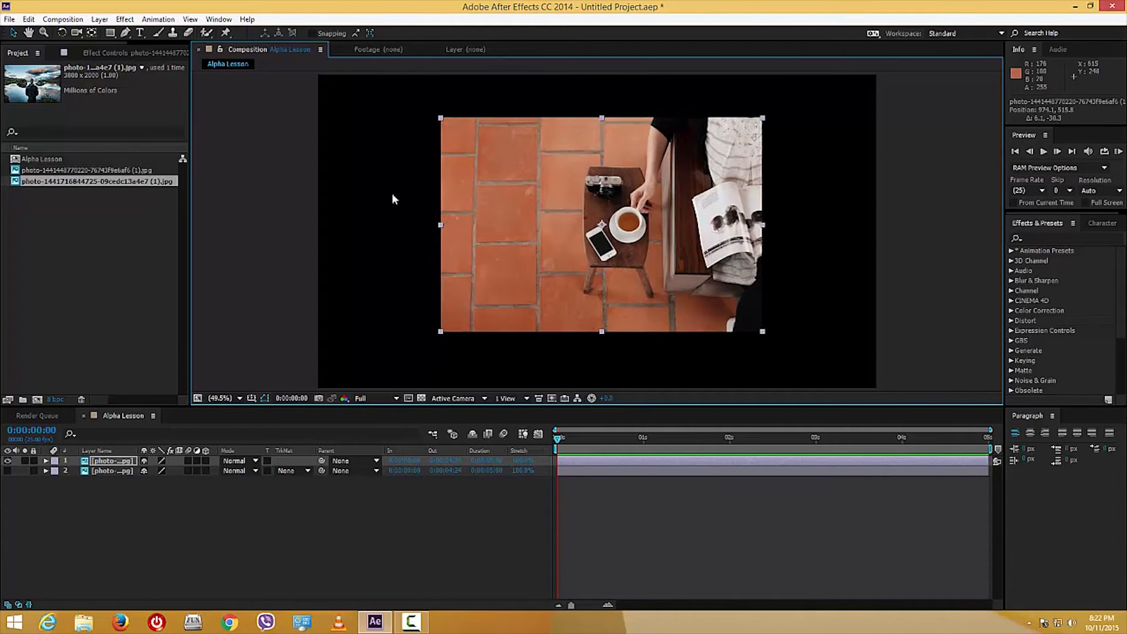
- Delete both photo layers from the Alpha Lesson composition
click(120, 464)
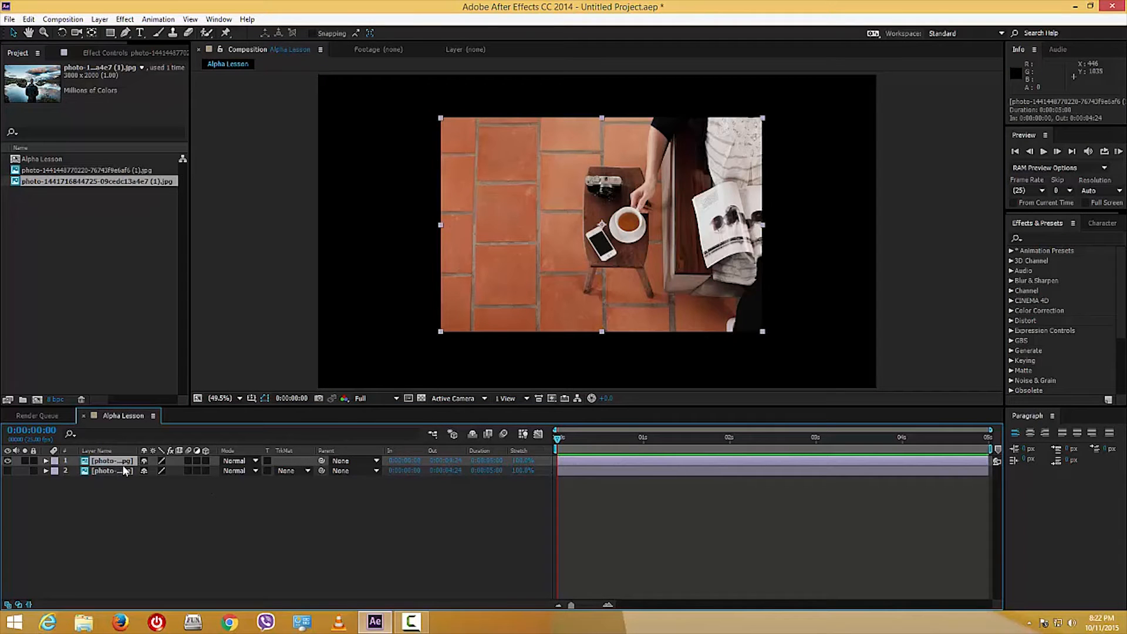
key(Delete)
click(111, 463)
key(Delete)
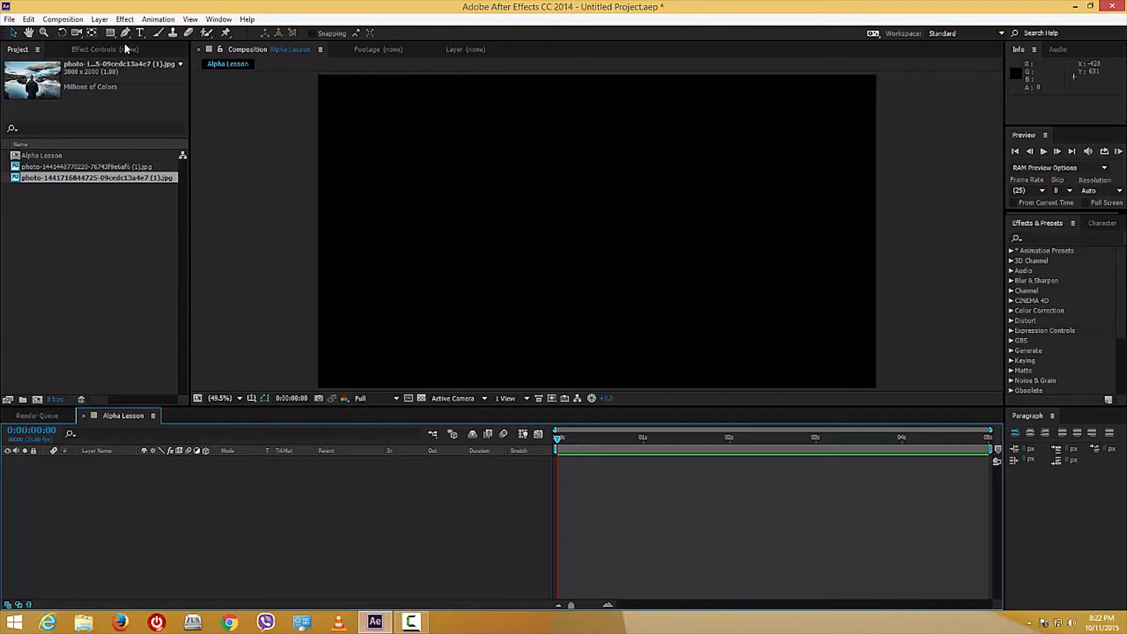
- Add a text layer reading "TUTORTUBE" to the empty composition
click(139, 33)
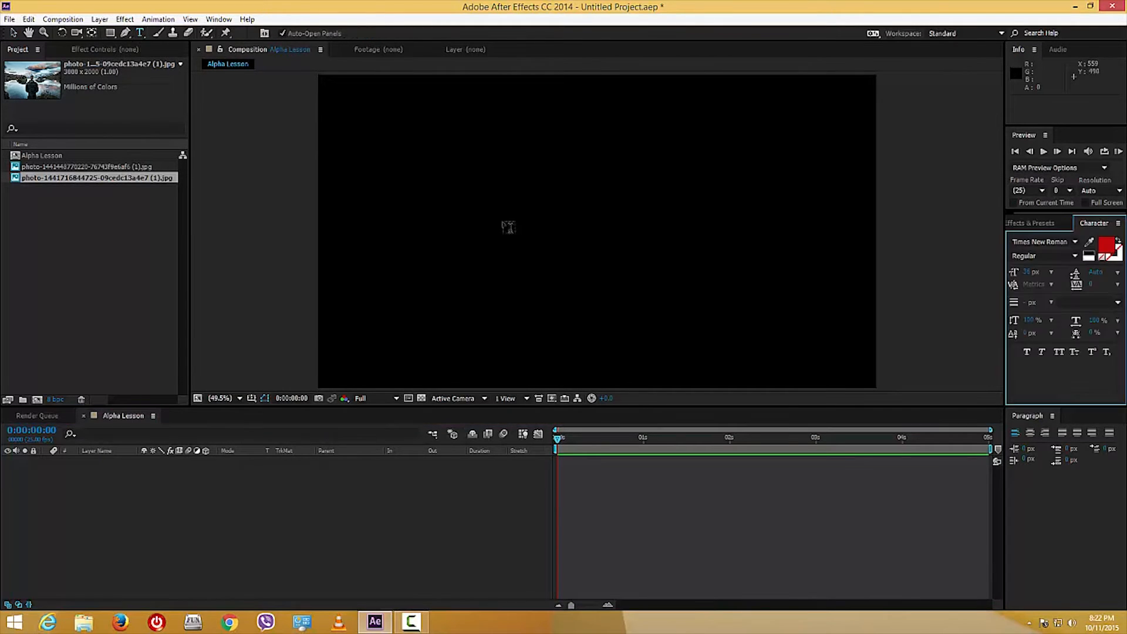
click(498, 218)
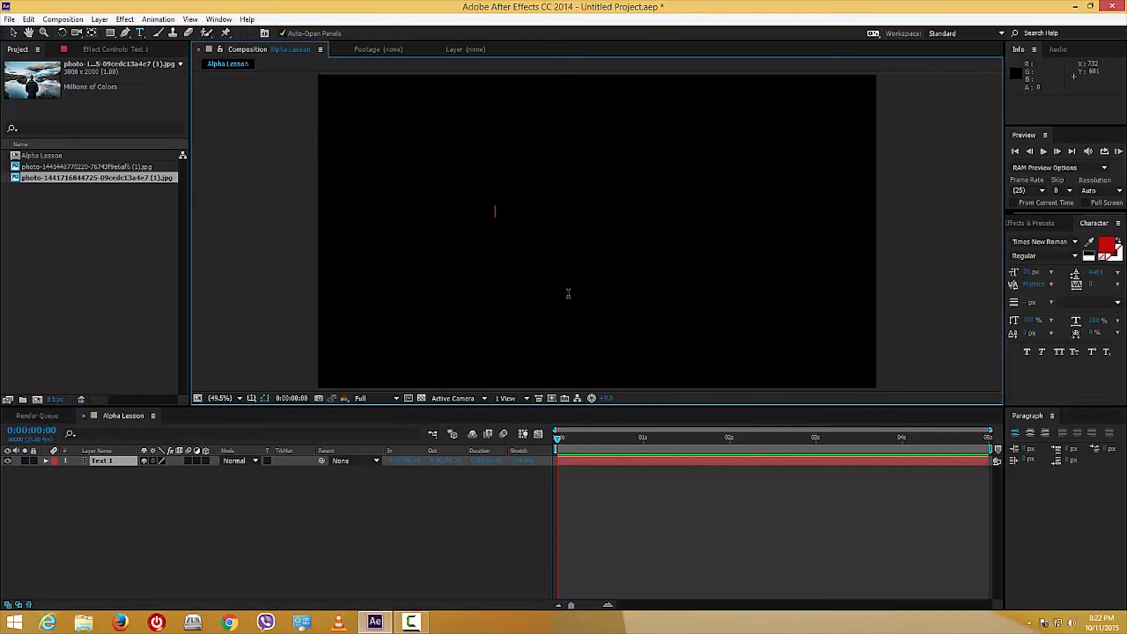
text(TUTORTUBE)
- Set the TUTORTUBE text's font to Myriad Pro in the Bold Condensed style
drag(566, 204, 474, 204)
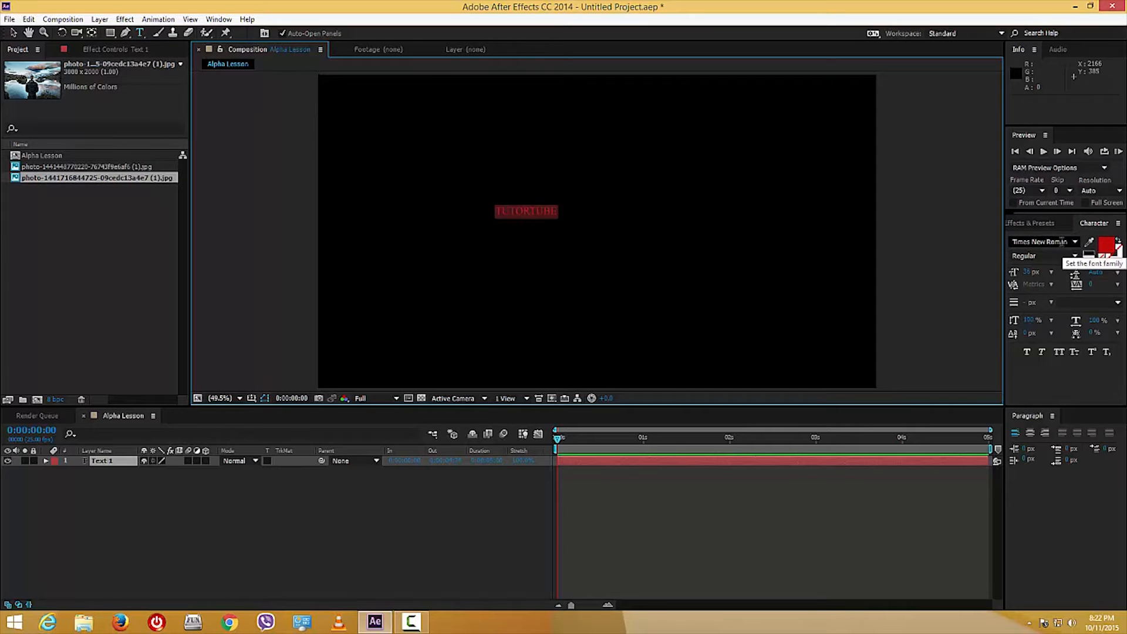
click(1063, 242)
click(1065, 243)
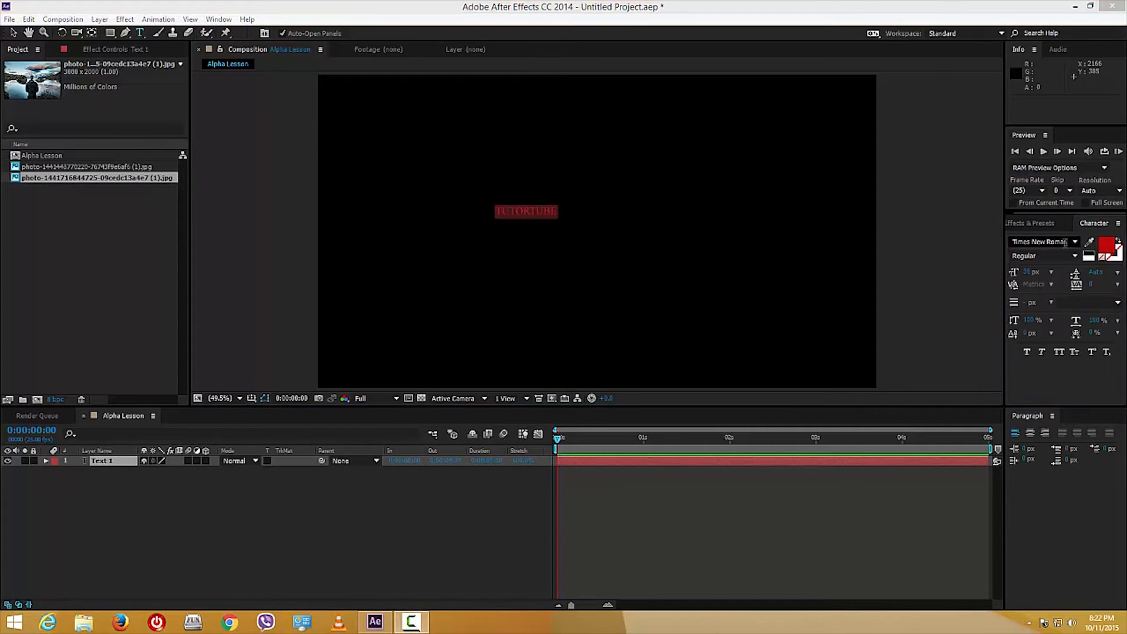
click(1066, 243)
text(Myriad Pro)
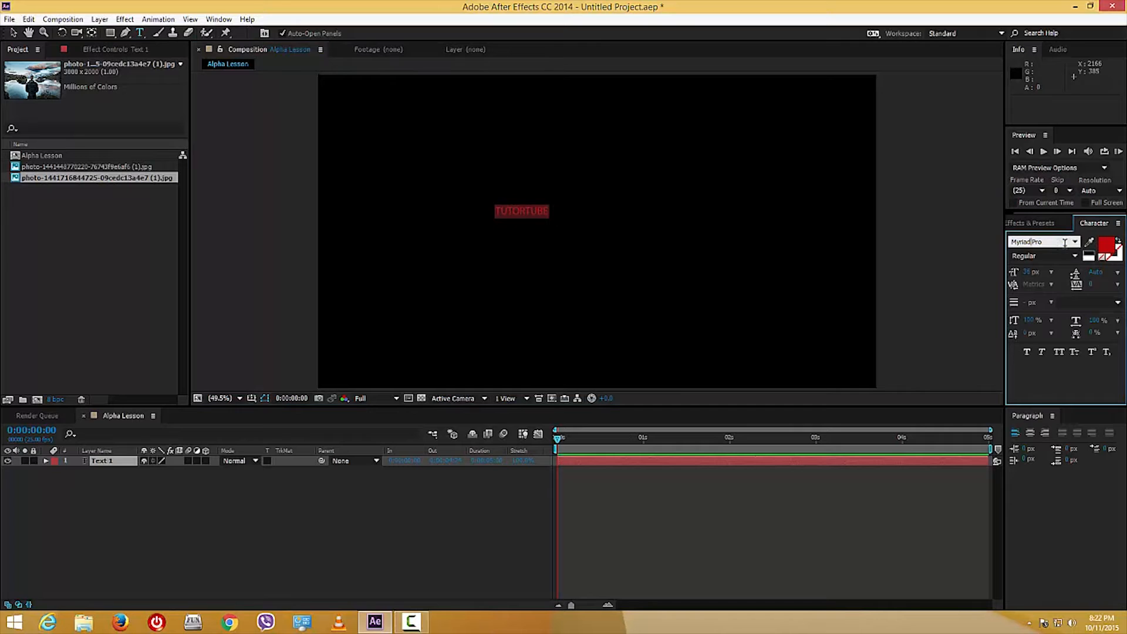
click(1070, 256)
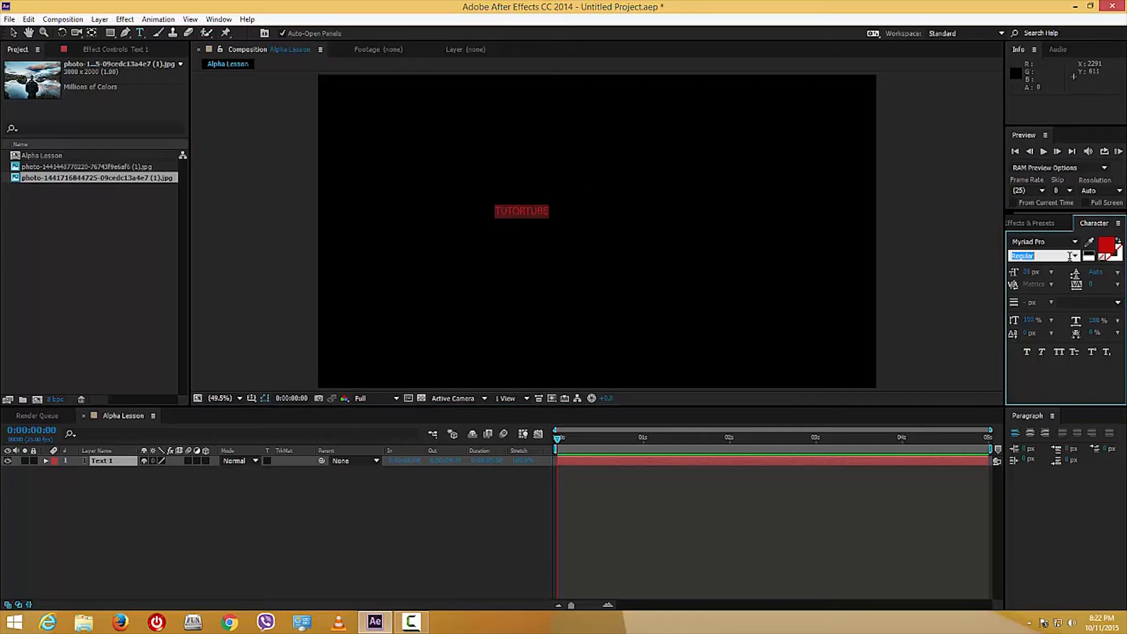
click(1072, 256)
click(1066, 296)
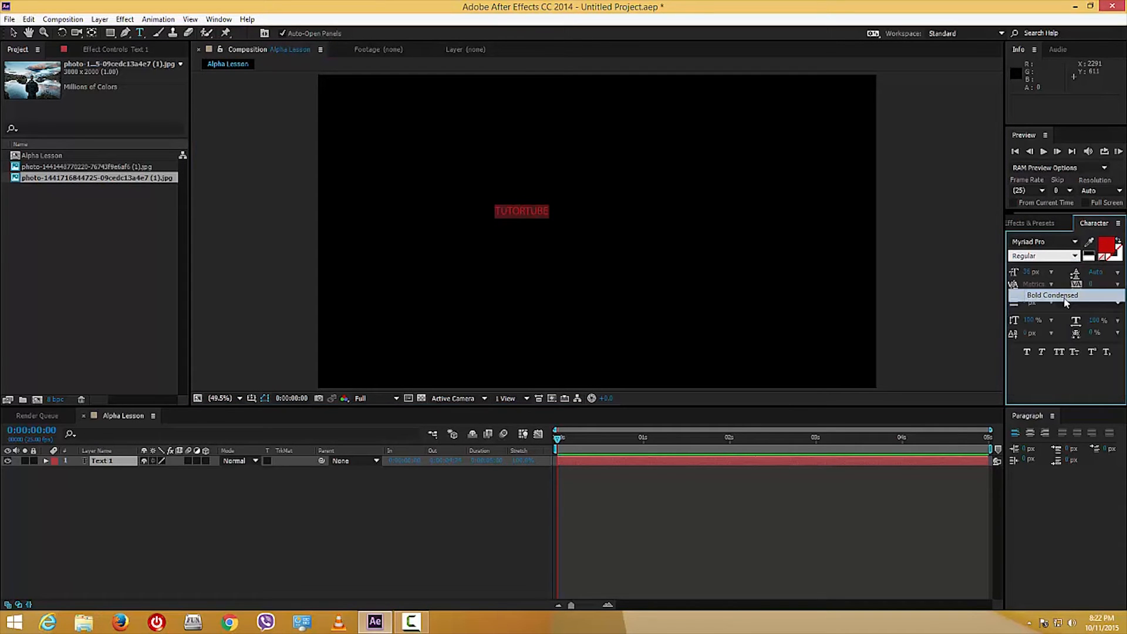
- Scale the TUTORTUBE text up to span most of the frame and place it at about 341, 648
click(11, 33)
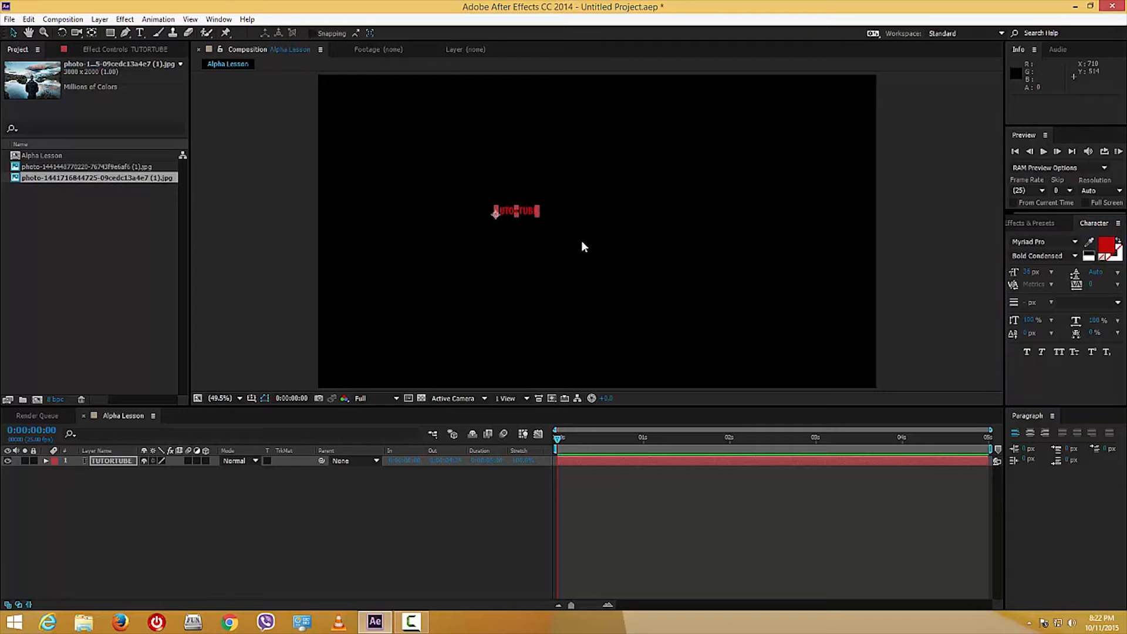
drag(537, 212, 855, 344)
drag(744, 181, 666, 231)
- Recolour the first letter U of the TUTORTUBE text to green 37BC09
click(140, 32)
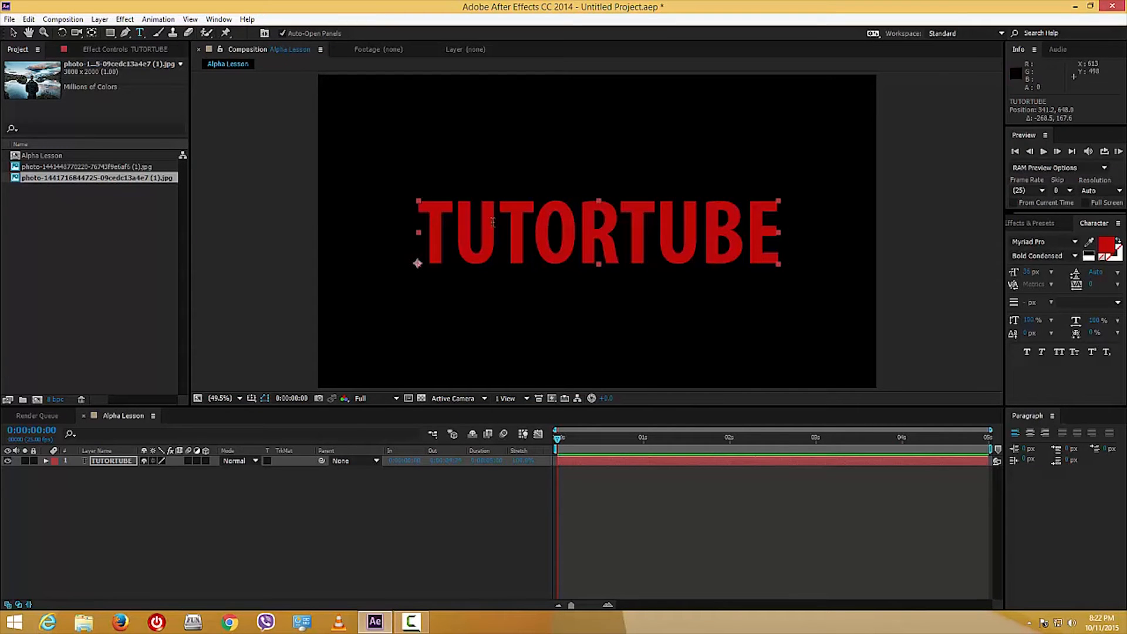
drag(459, 227, 501, 229)
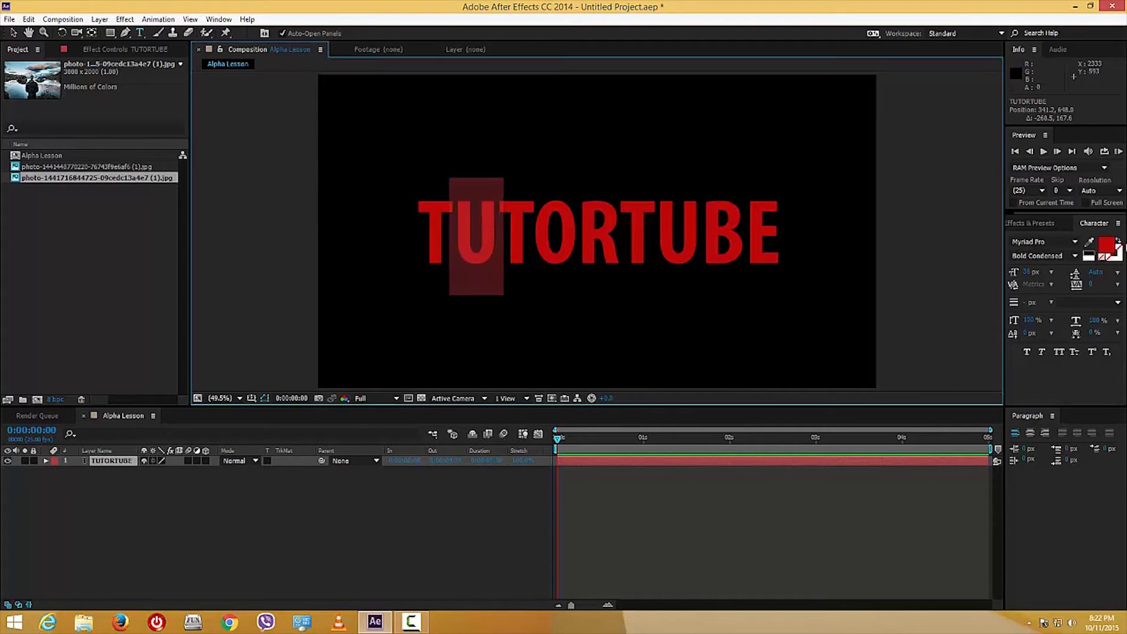
click(1107, 245)
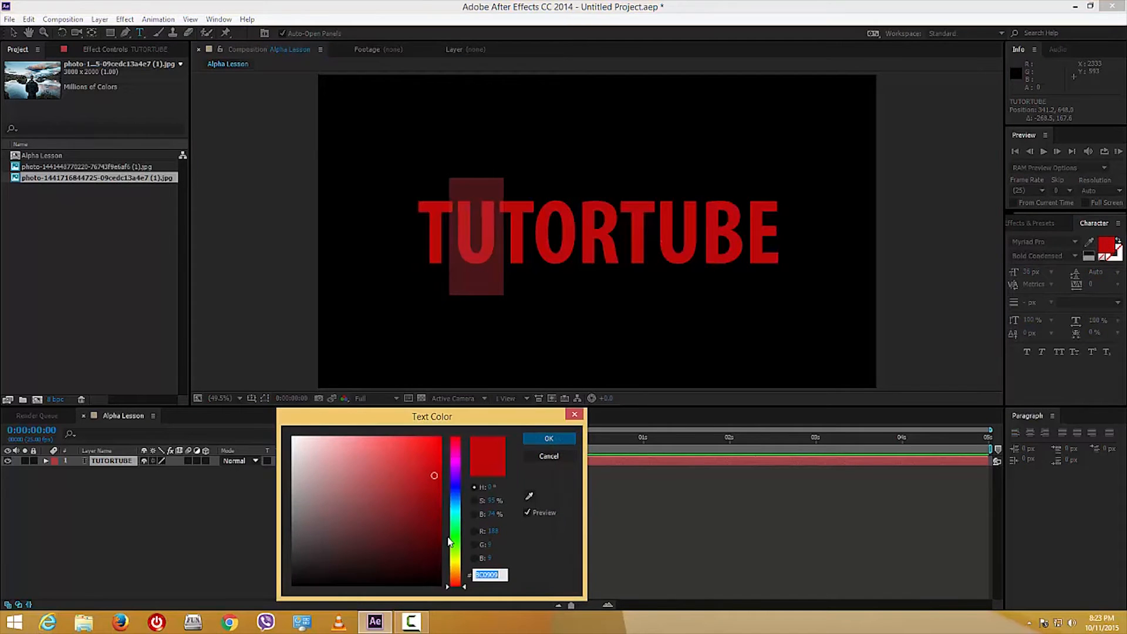
click(574, 417)
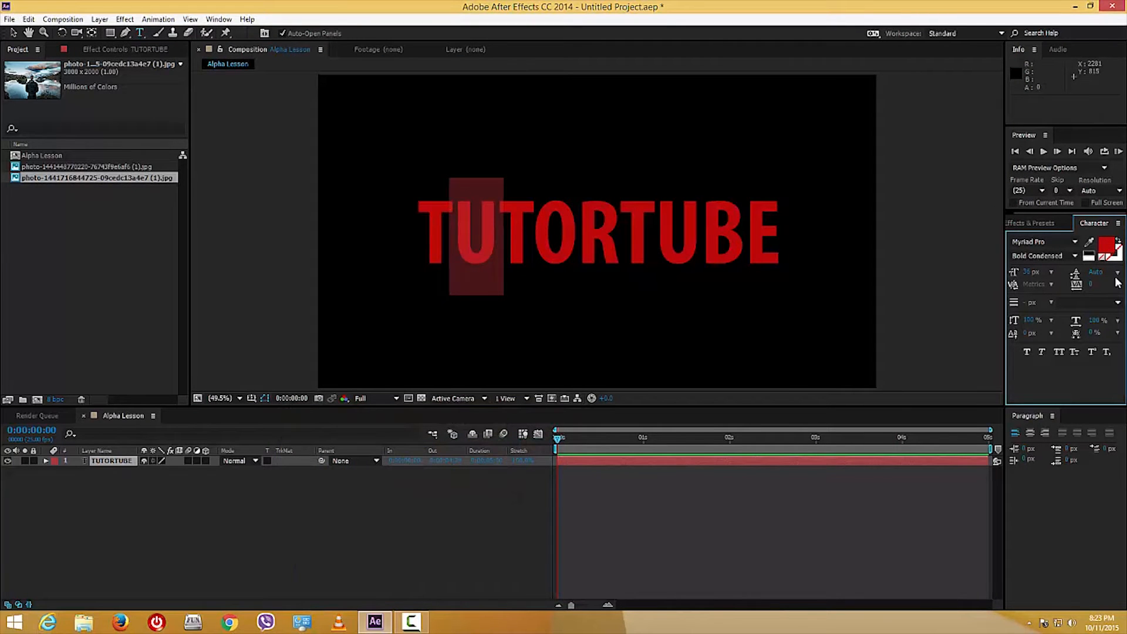
click(1108, 247)
click(452, 543)
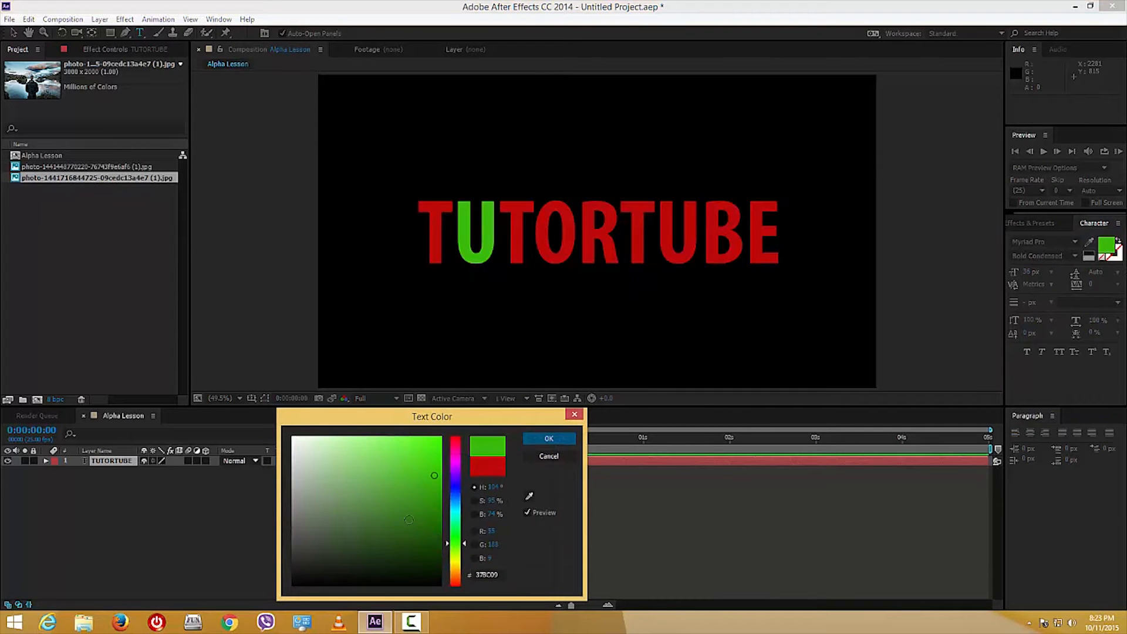
click(539, 441)
- Colour the second T of the TUTORTUBE text blue, the O yellow and the R magenta
drag(492, 235, 543, 235)
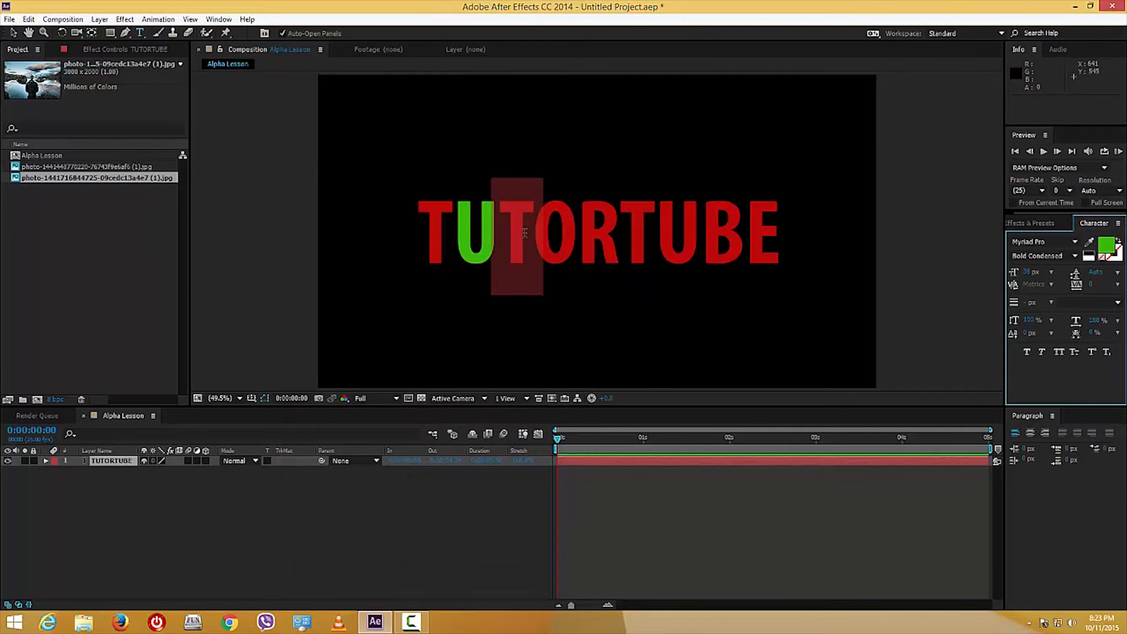
click(1105, 245)
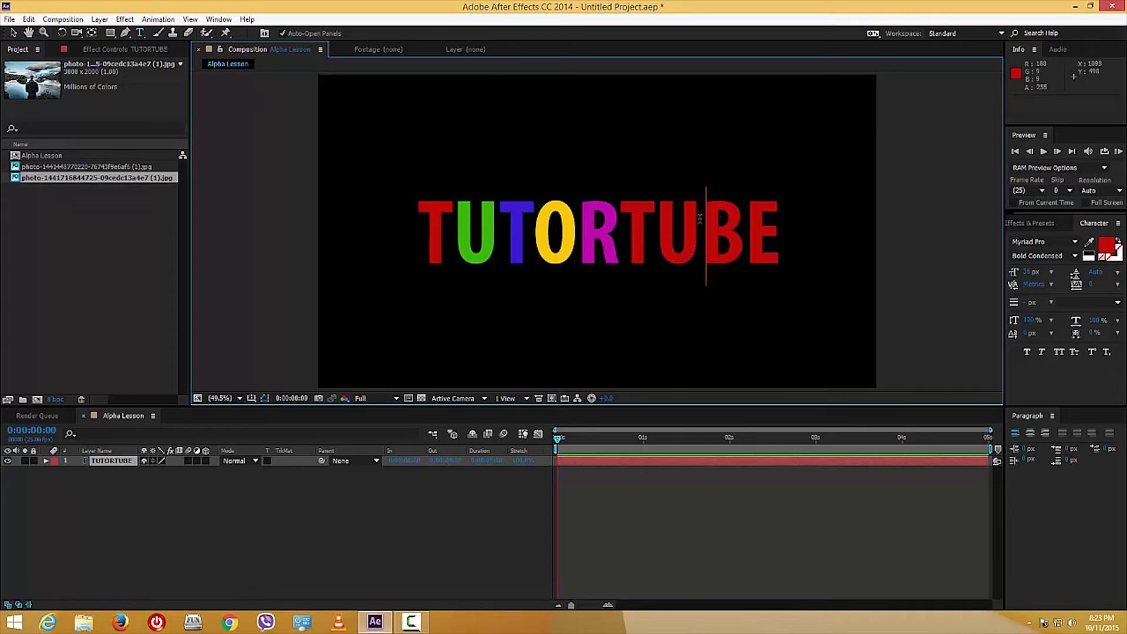
click(148, 299)
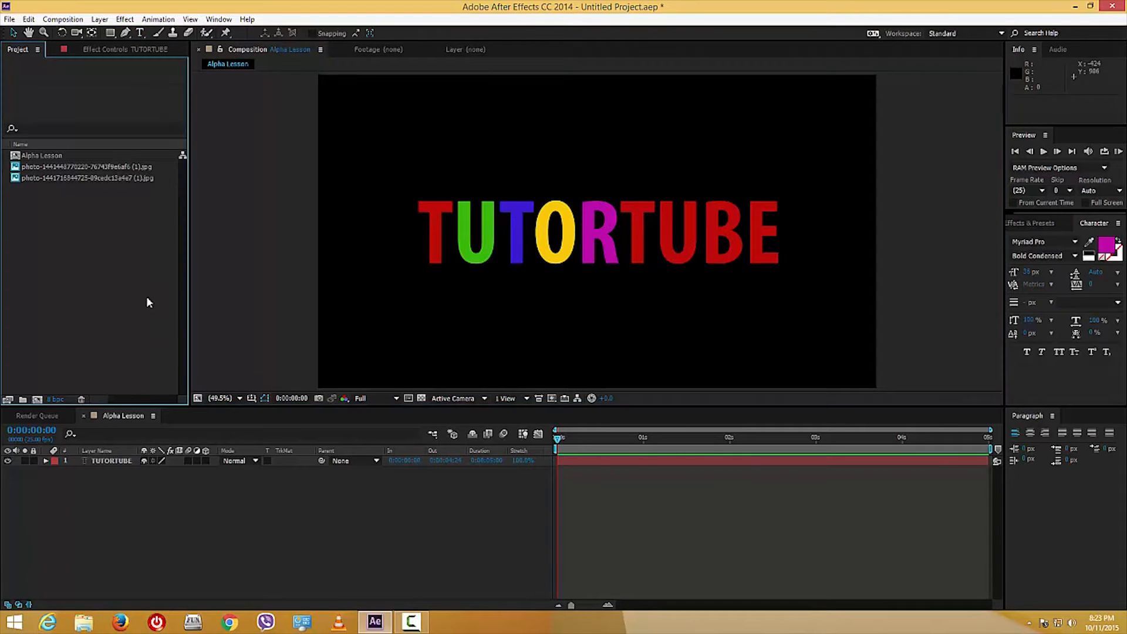
drag(17, 181, 107, 496)
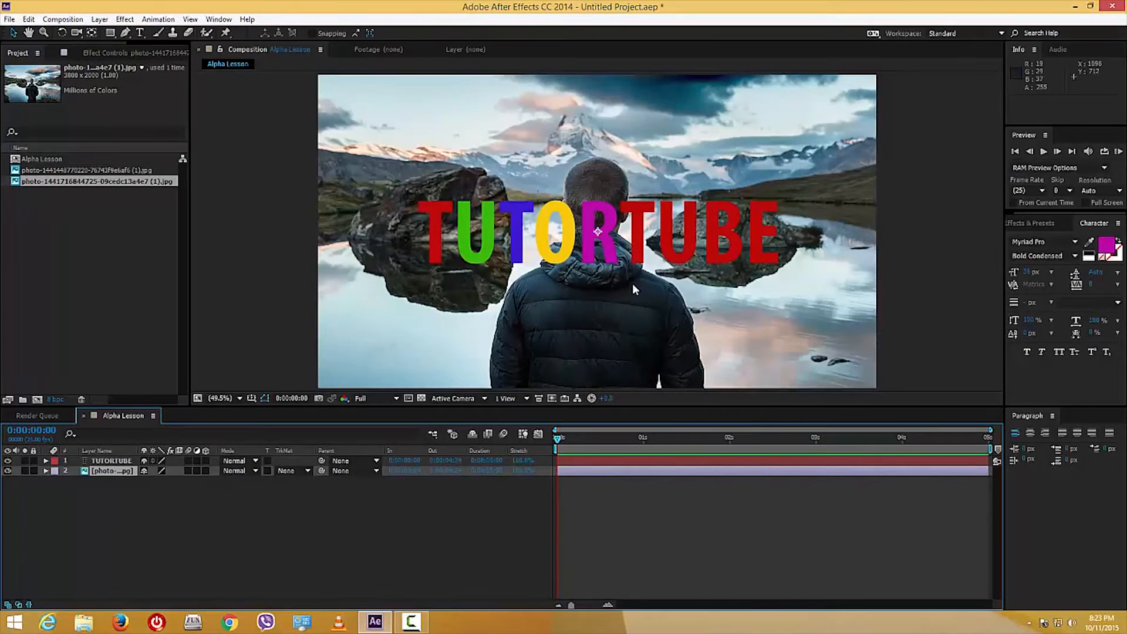
double_click(365, 347)
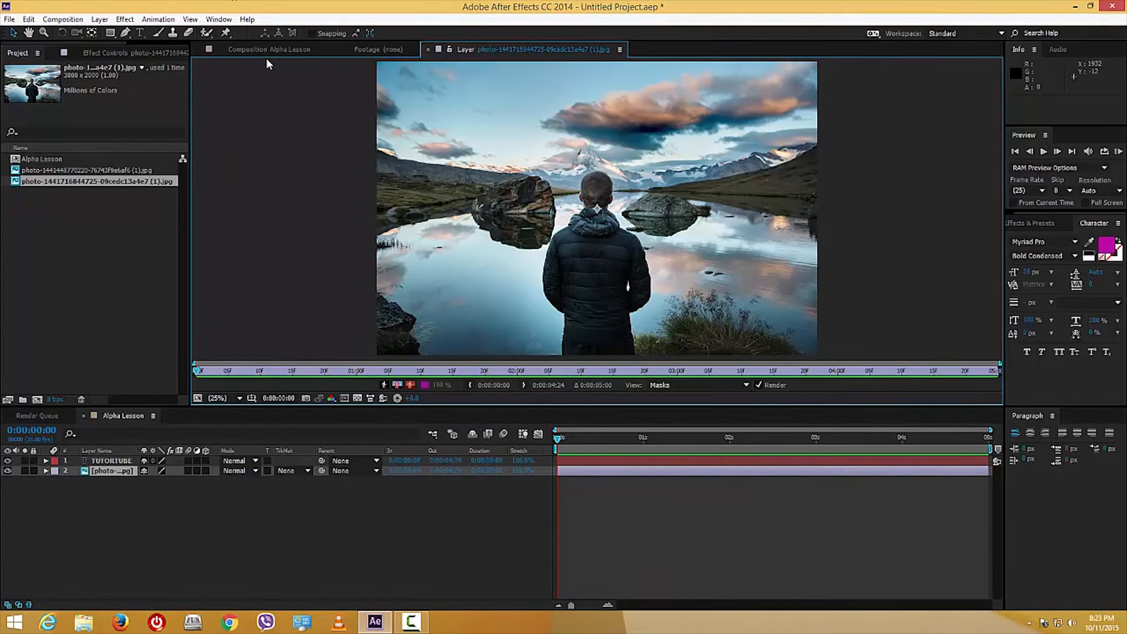
click(247, 51)
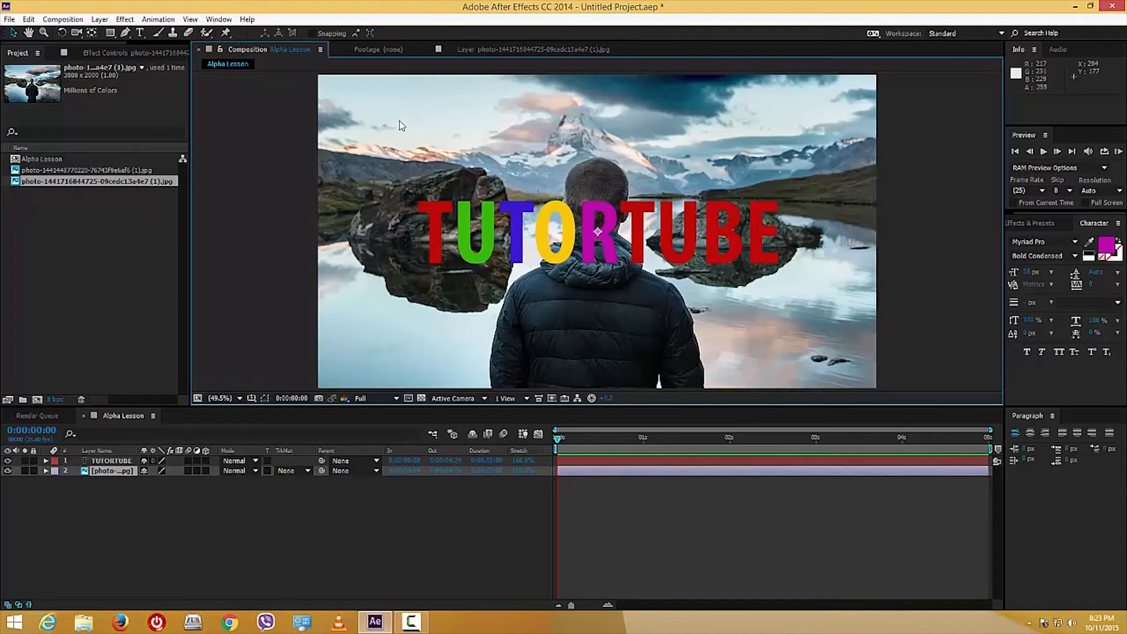
- Scale the photo layer down to 64% so it fits the frame's width
click(45, 471)
click(56, 481)
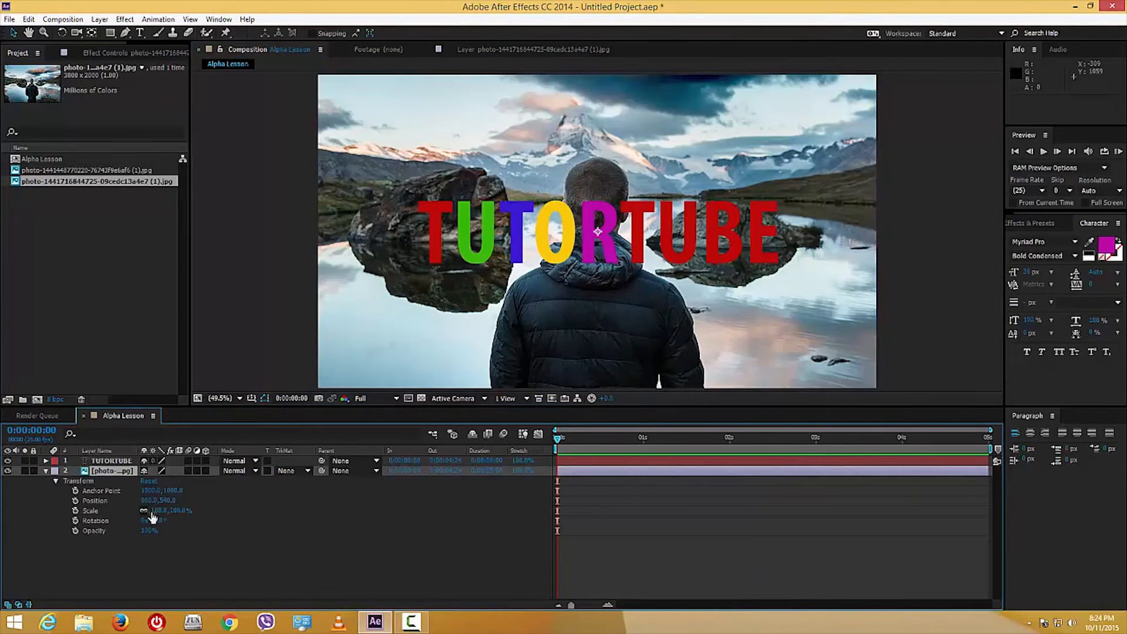
drag(176, 511, 162, 513)
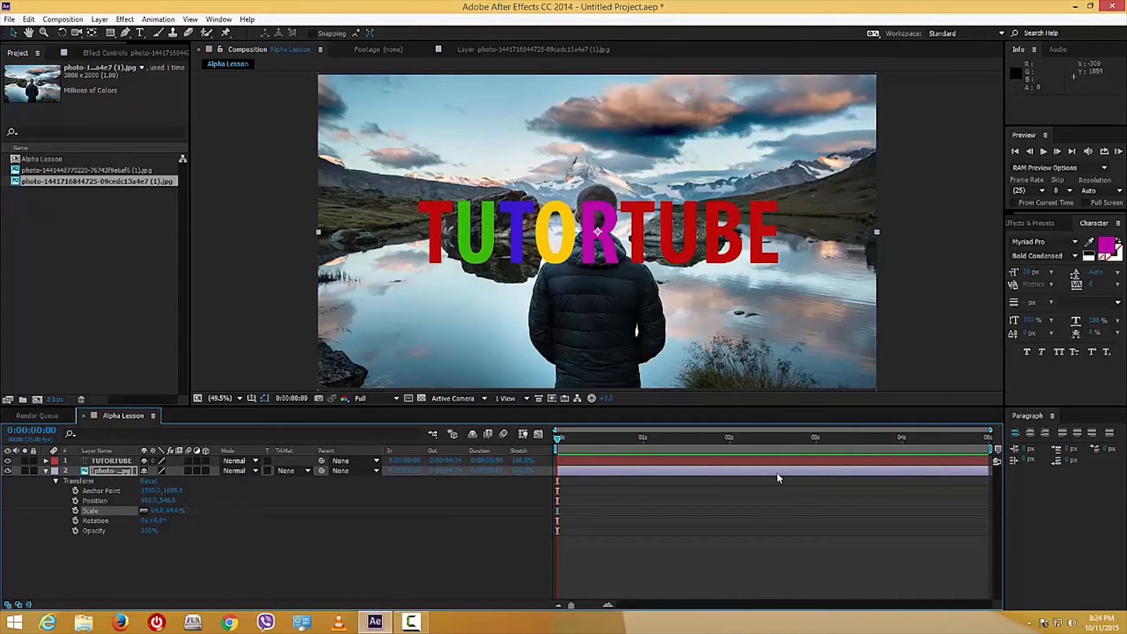
click(980, 328)
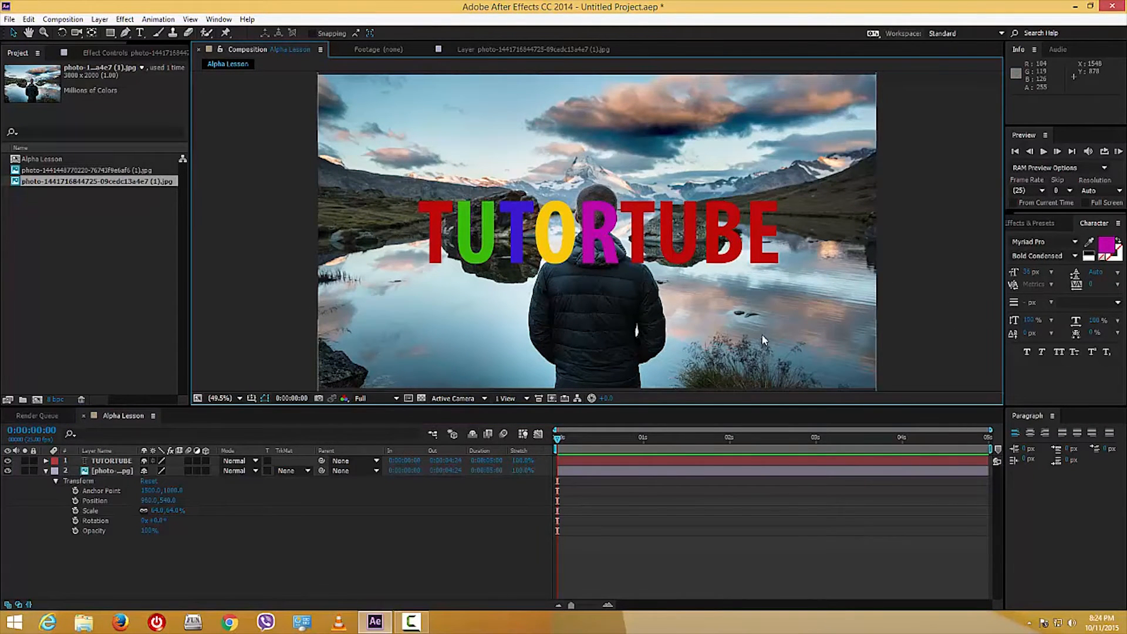
- Collapse the photo layer's properties and hide the layer so only the multi-coloured text shows
click(592, 232)
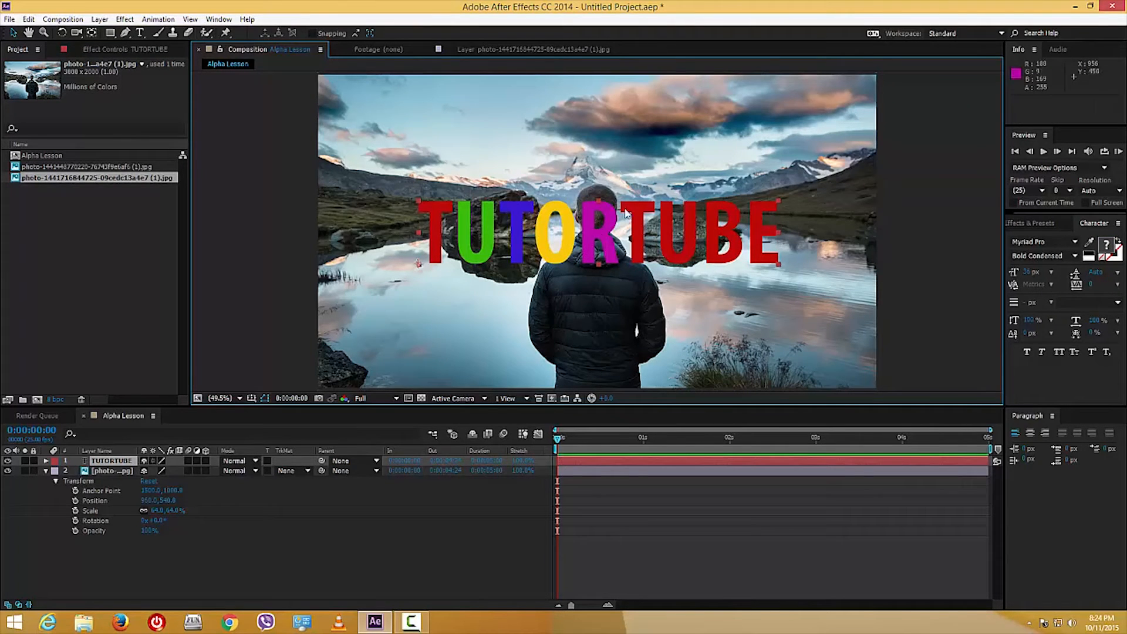
click(638, 320)
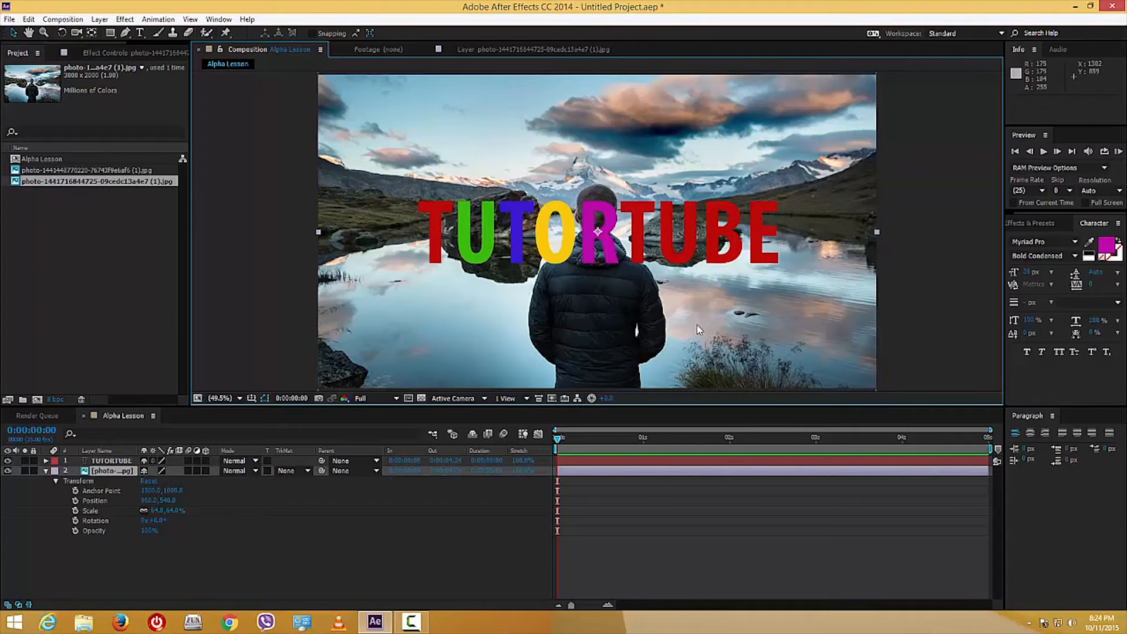
click(46, 471)
click(8, 471)
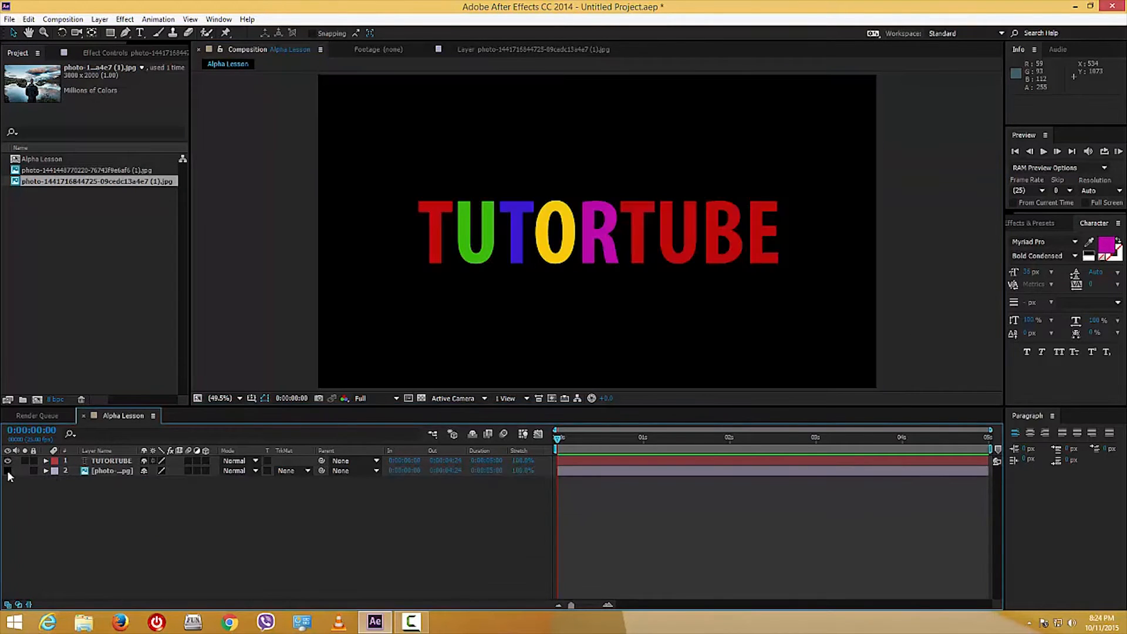
- View the multi-coloured TUTORTUBE text in the Alpha channel, and return the composition view to RGB
click(108, 462)
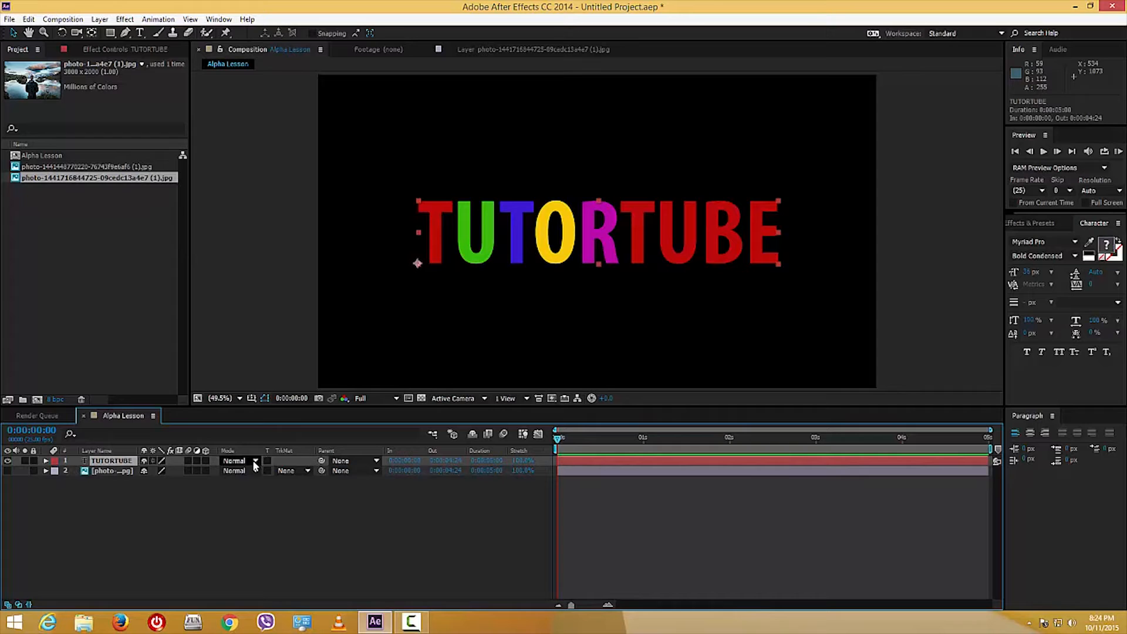
click(352, 400)
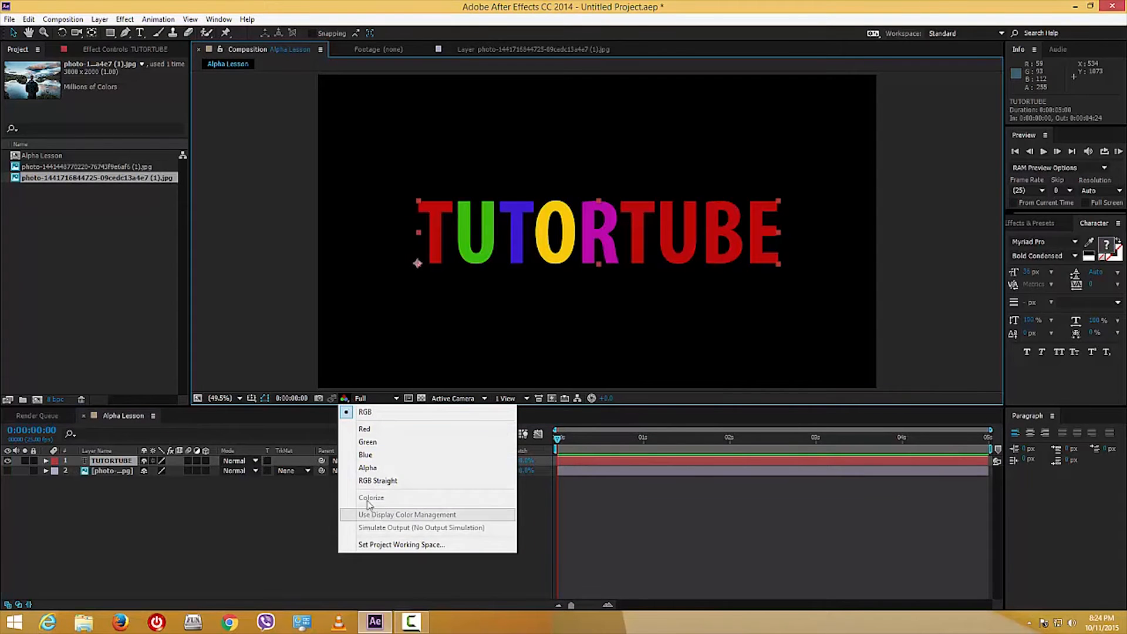
click(380, 470)
click(381, 473)
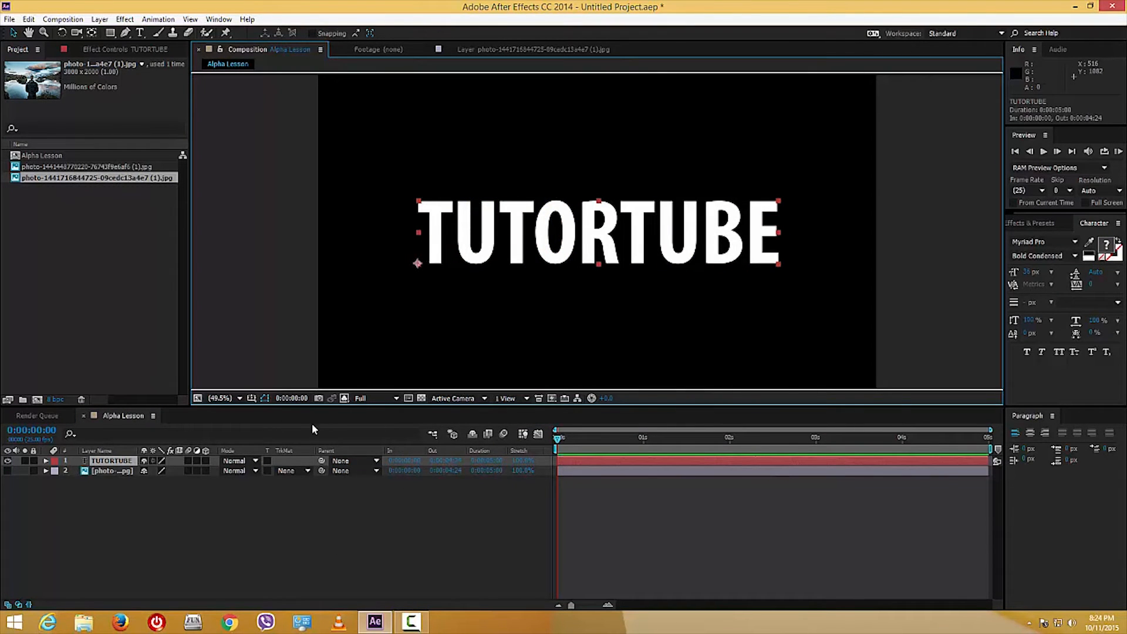
click(256, 461)
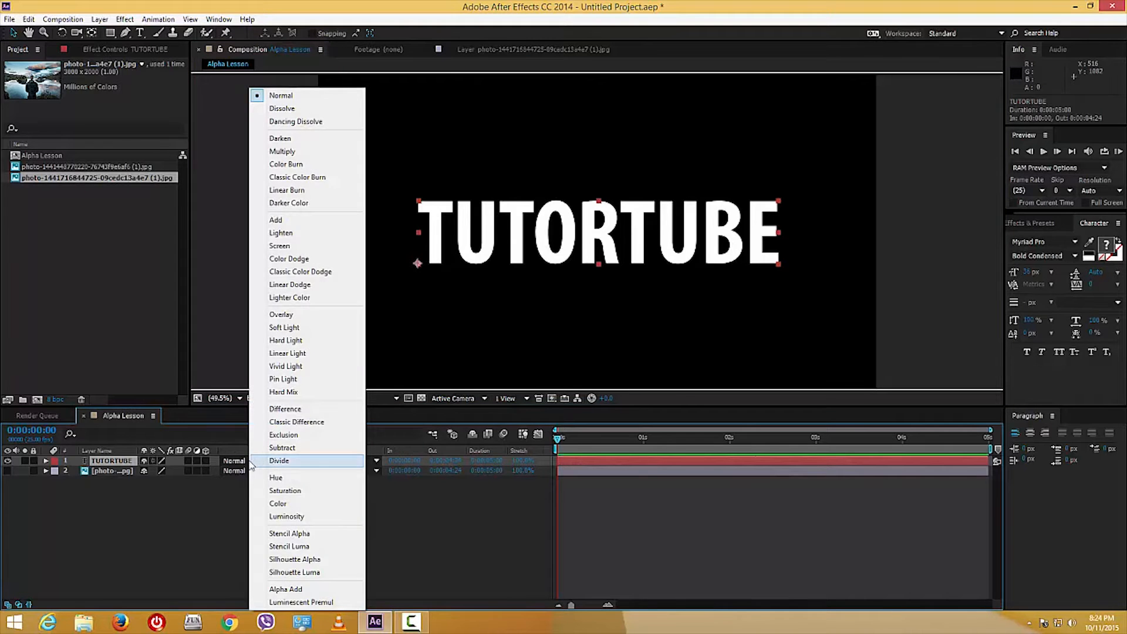
click(228, 501)
click(344, 398)
click(366, 410)
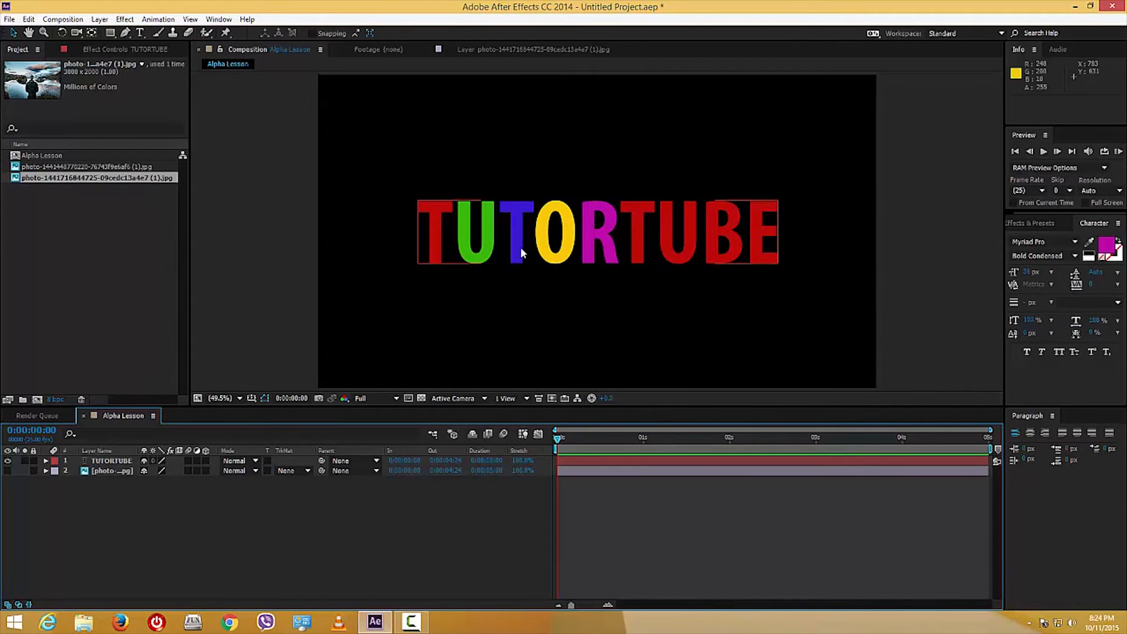
click(523, 220)
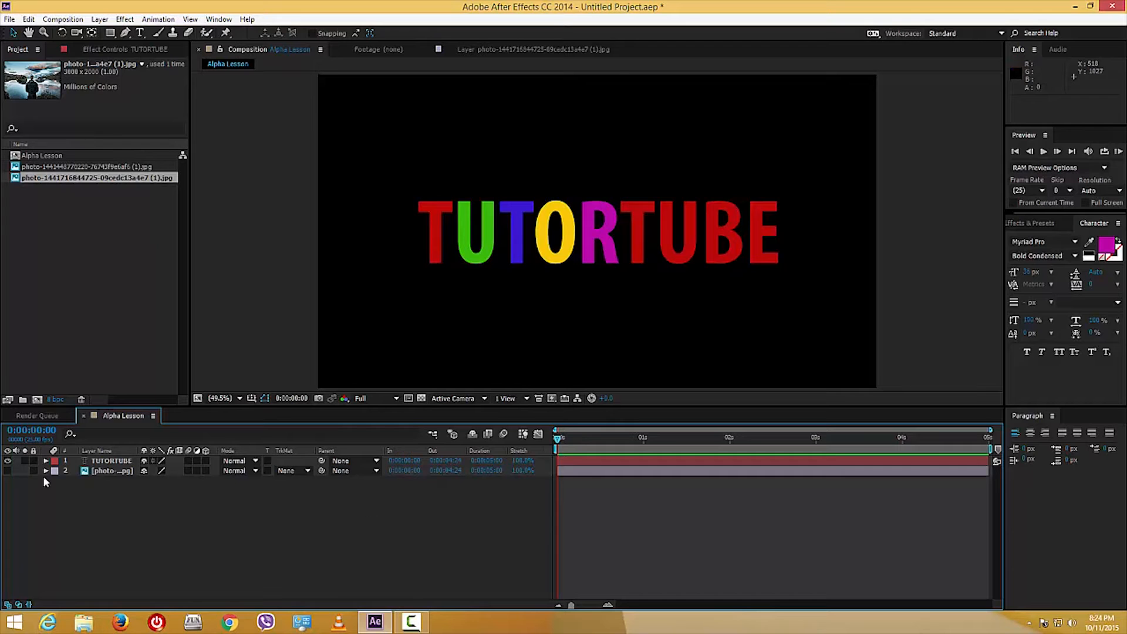
- Make the photo layer behind the TUTORTUBE text visible again
click(97, 468)
click(8, 471)
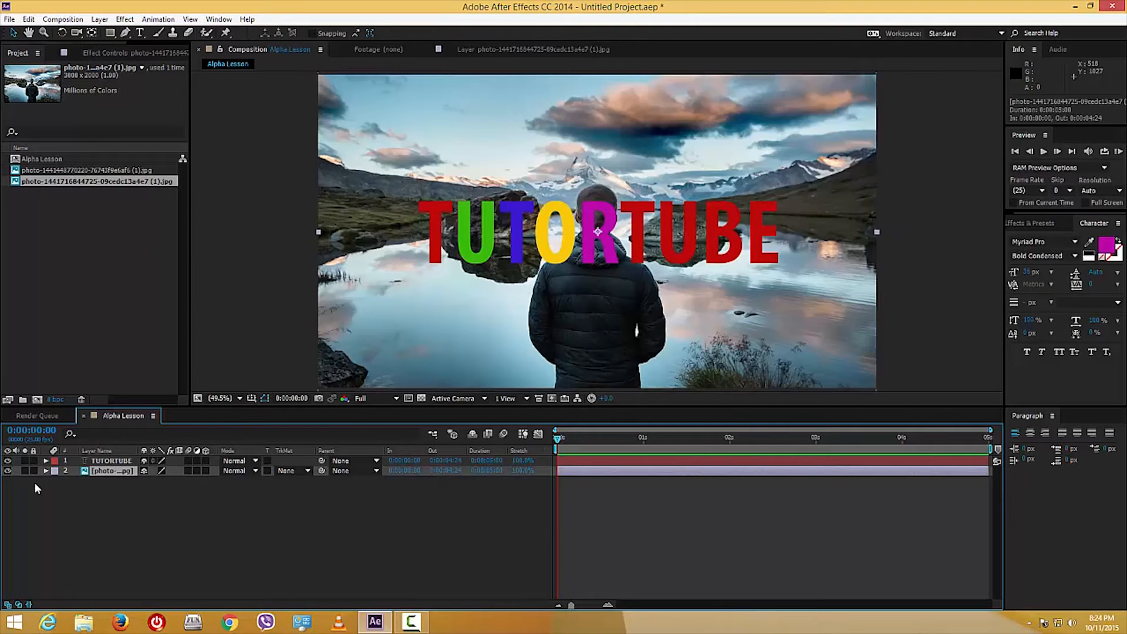
click(365, 476)
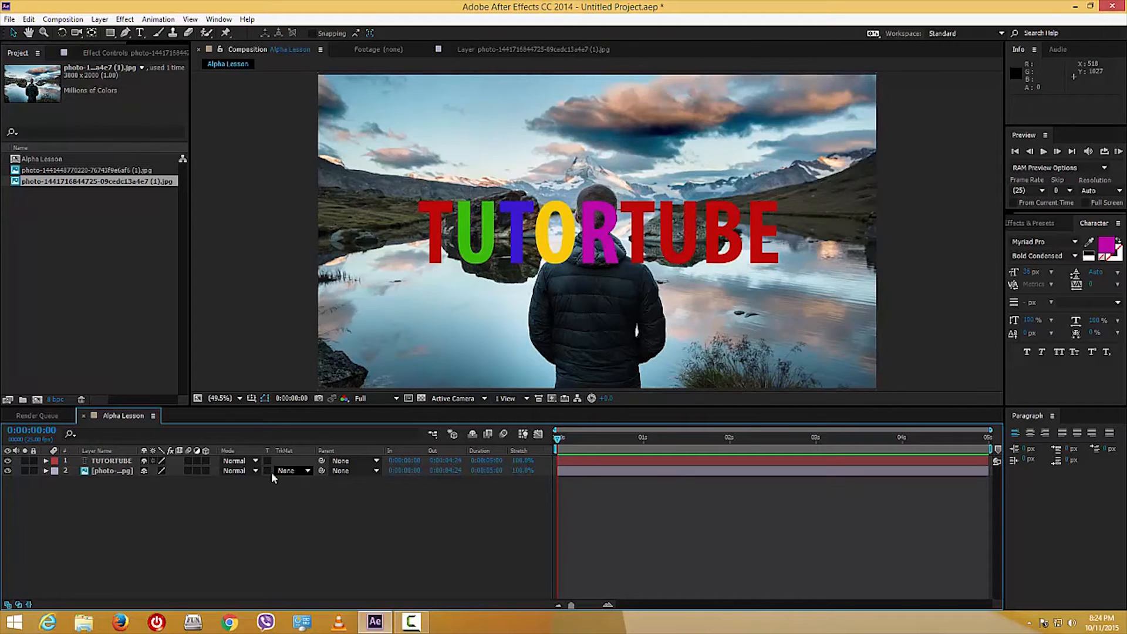
- Collapse and re-expand the timeline's layer switches, transfer controls and In/Out/Duration/Stretch panes
click(29, 604)
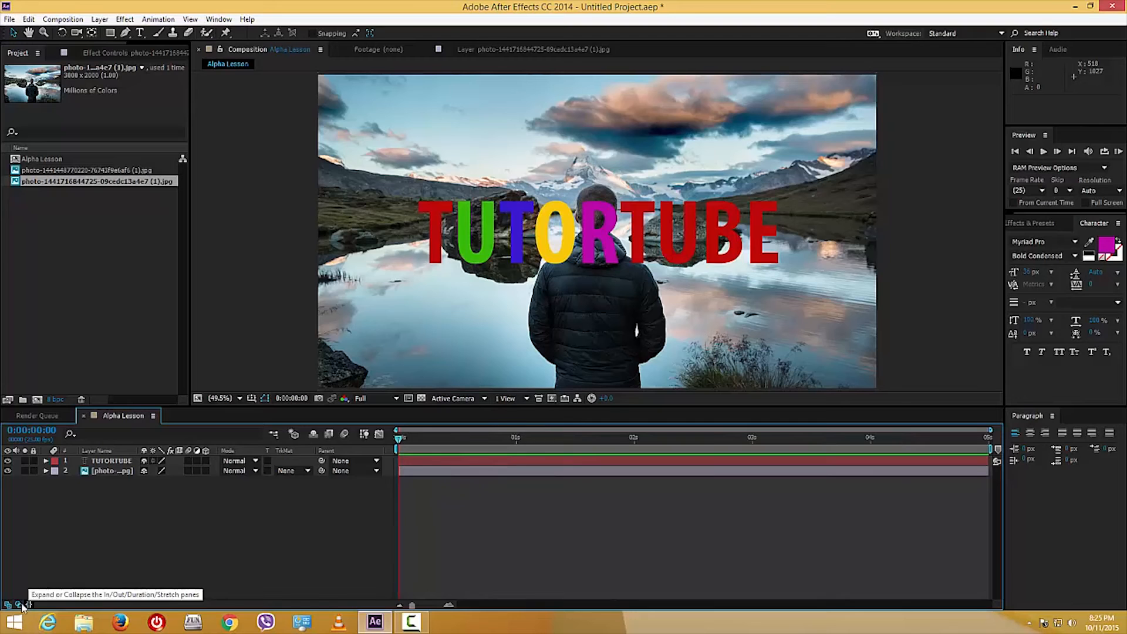
click(18, 605)
click(7, 605)
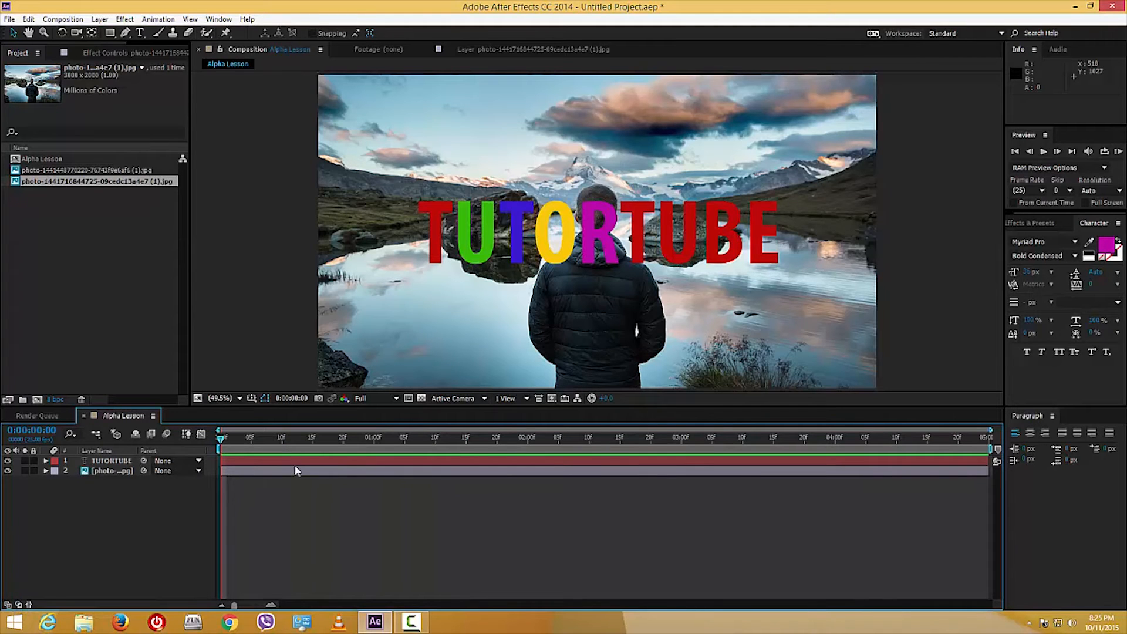
click(18, 605)
click(18, 604)
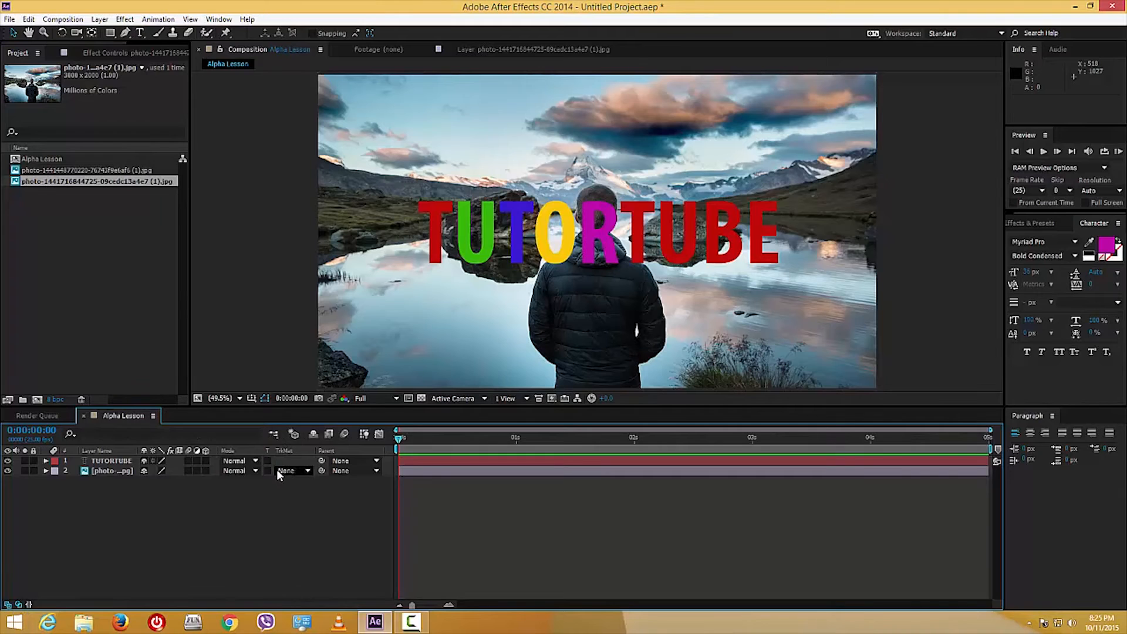
click(18, 605)
click(19, 604)
click(29, 605)
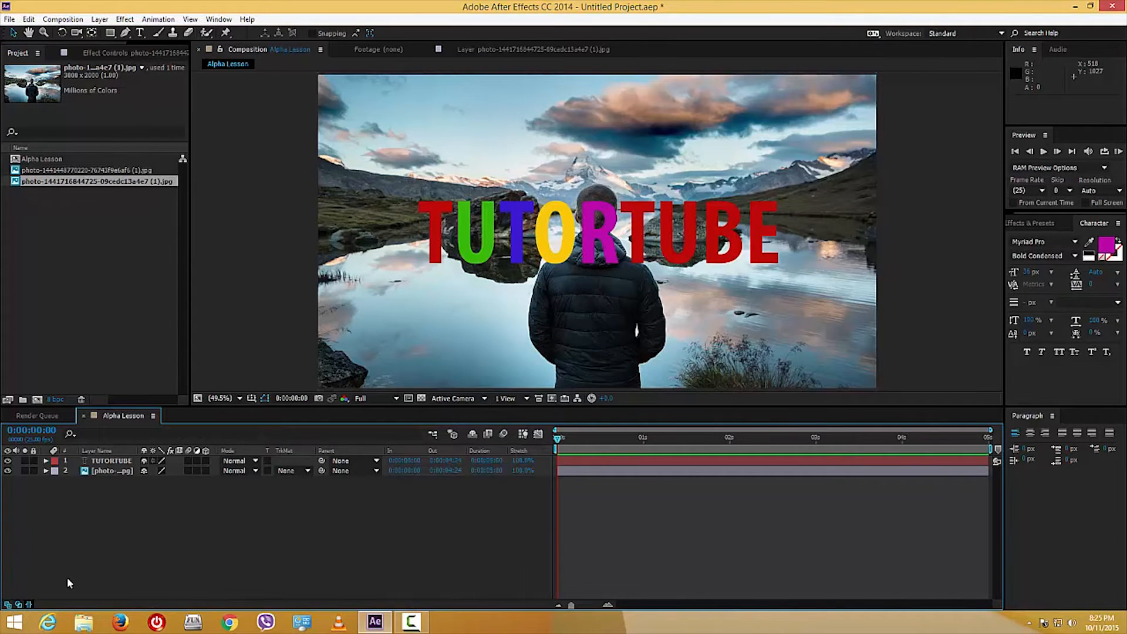
- Set the photo layer's track matte to Alpha Matte "TUTORTUBE" and move the text layer to about 331, 652
click(308, 470)
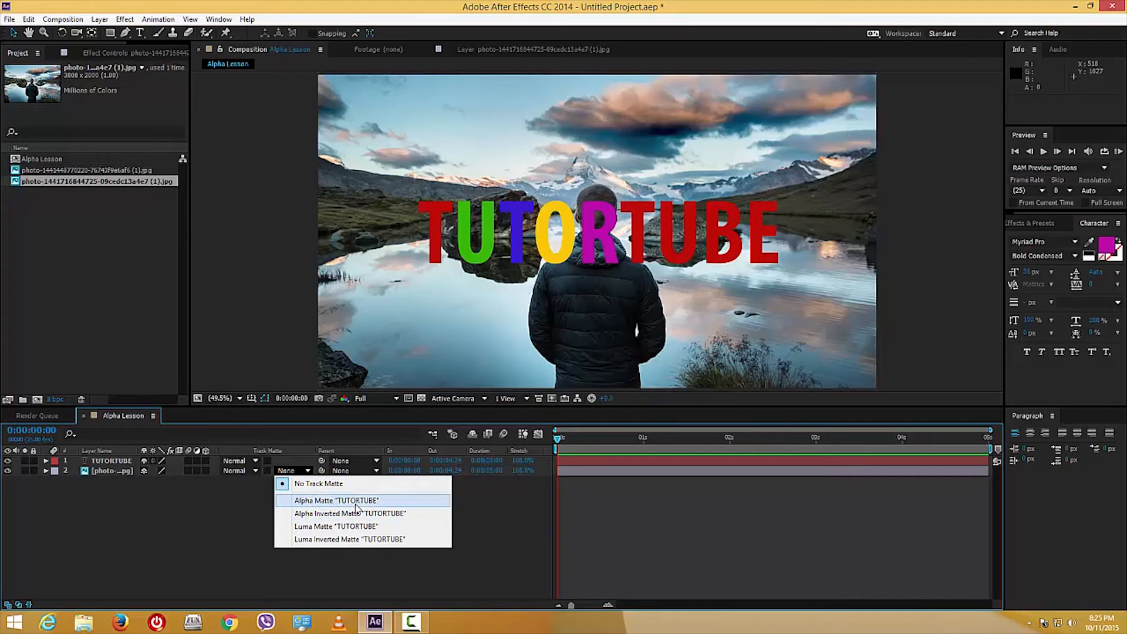
click(319, 503)
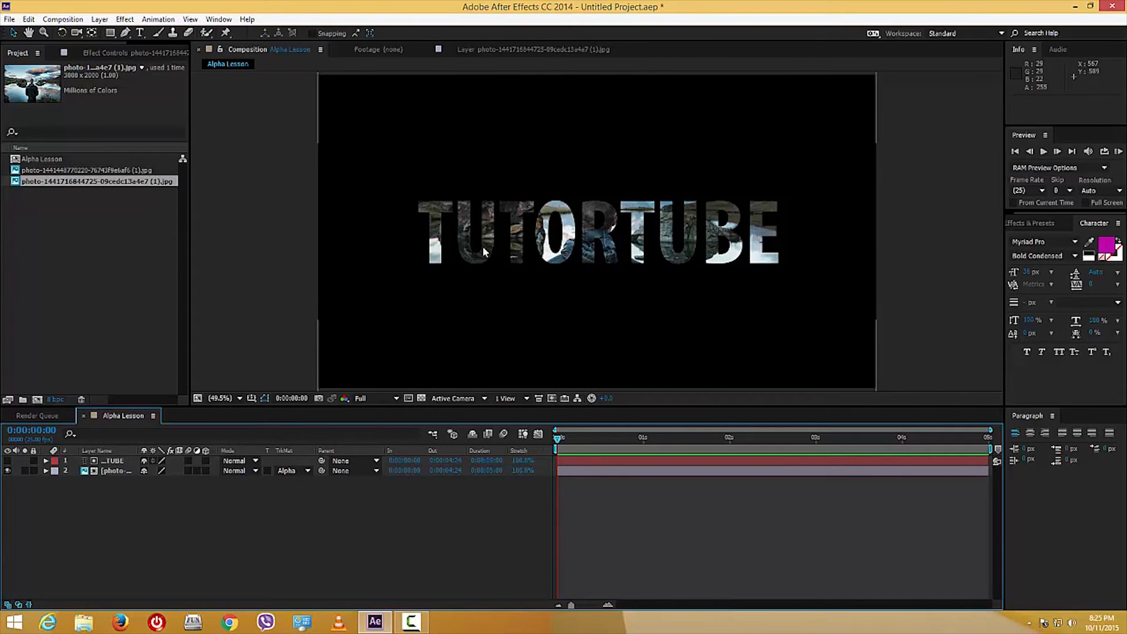
click(114, 470)
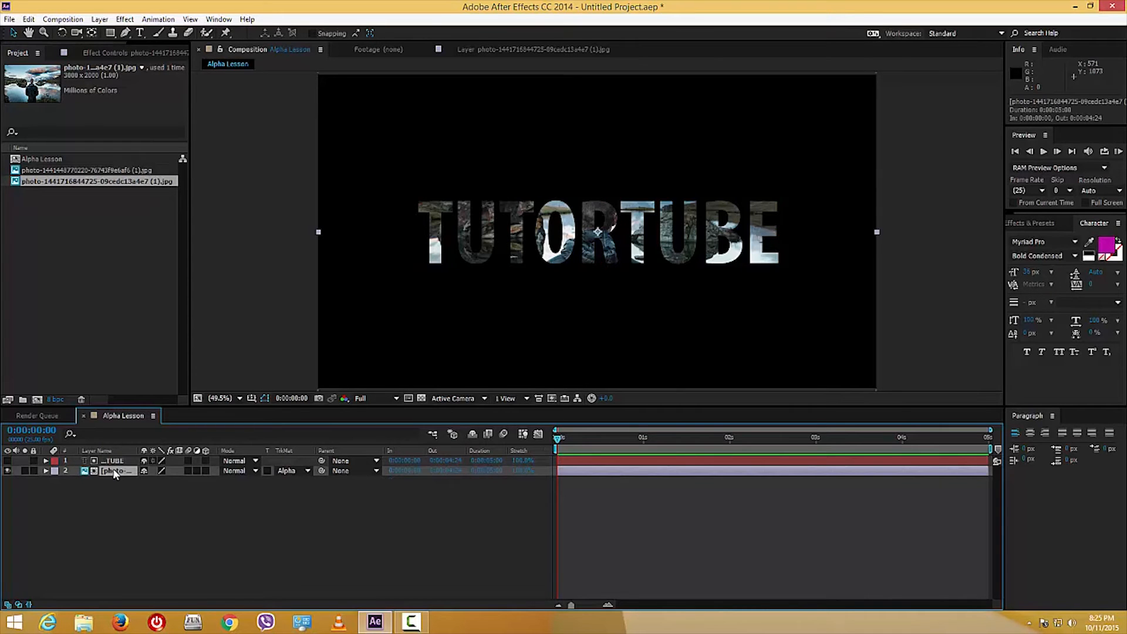
click(113, 461)
drag(589, 250, 514, 199)
drag(632, 237, 587, 240)
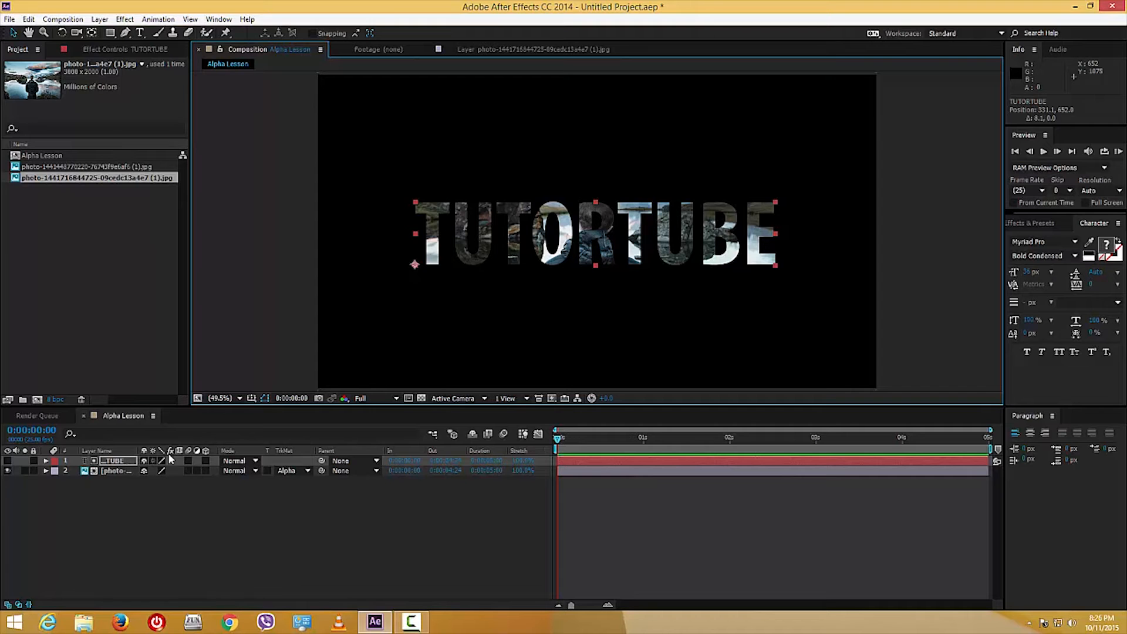
- Switch the photo layer's track matte to Alpha Inverted Matte "TUTORTUBE"
click(306, 471)
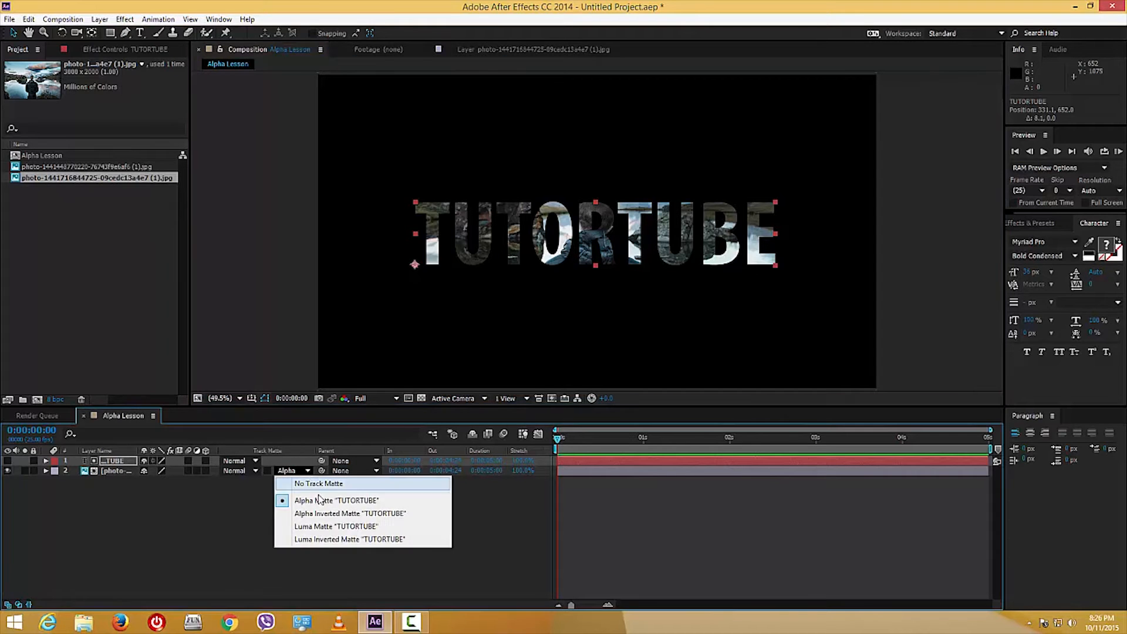
click(322, 514)
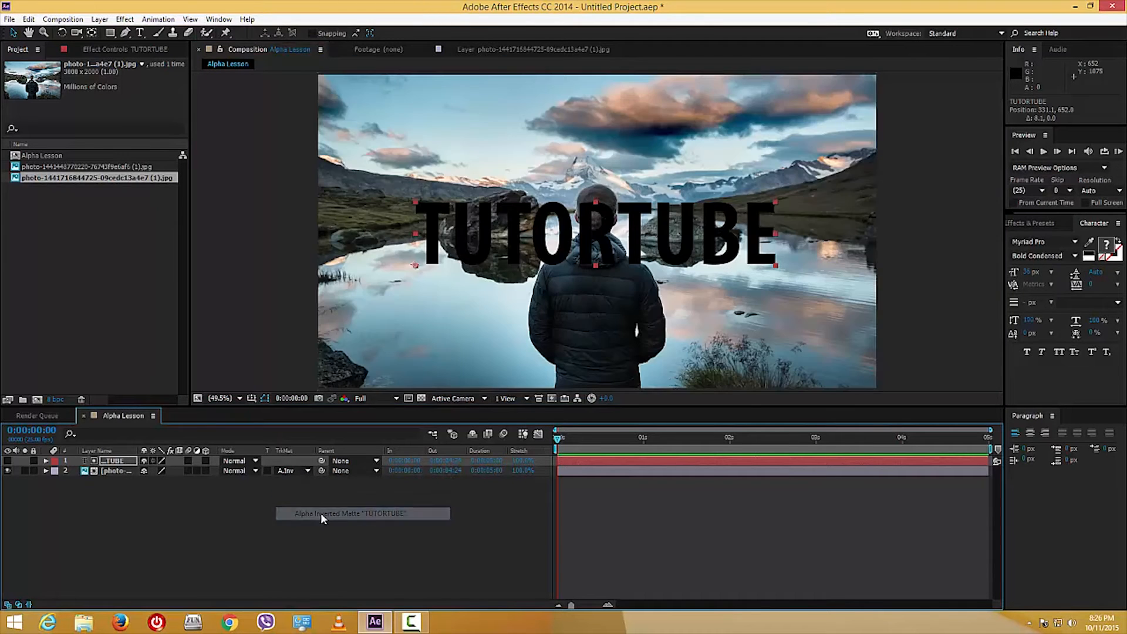
- Set the photo layer's track matte to Luma Matte "TUTORTUBE" and move the text layer to about 367, 303
drag(714, 241, 698, 240)
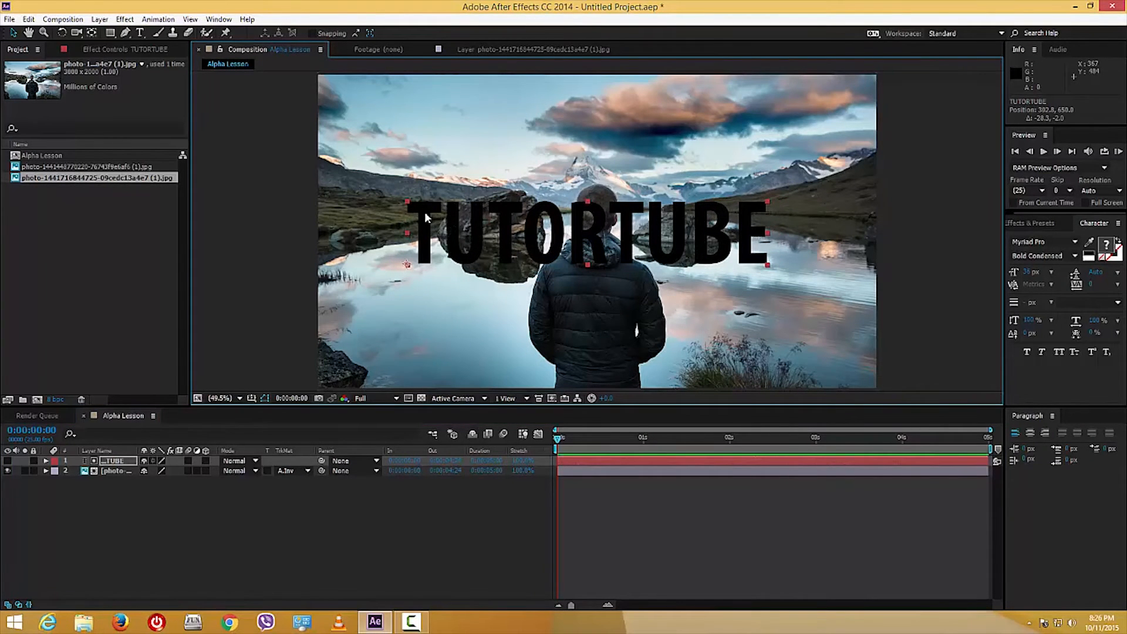
drag(428, 217, 434, 223)
click(289, 470)
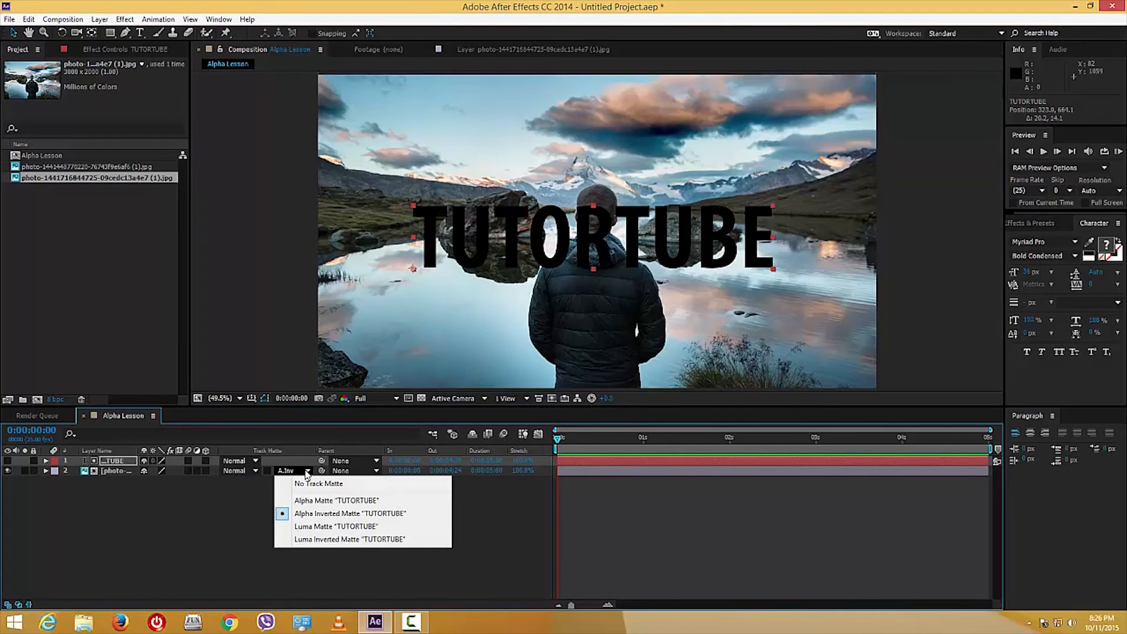
click(314, 527)
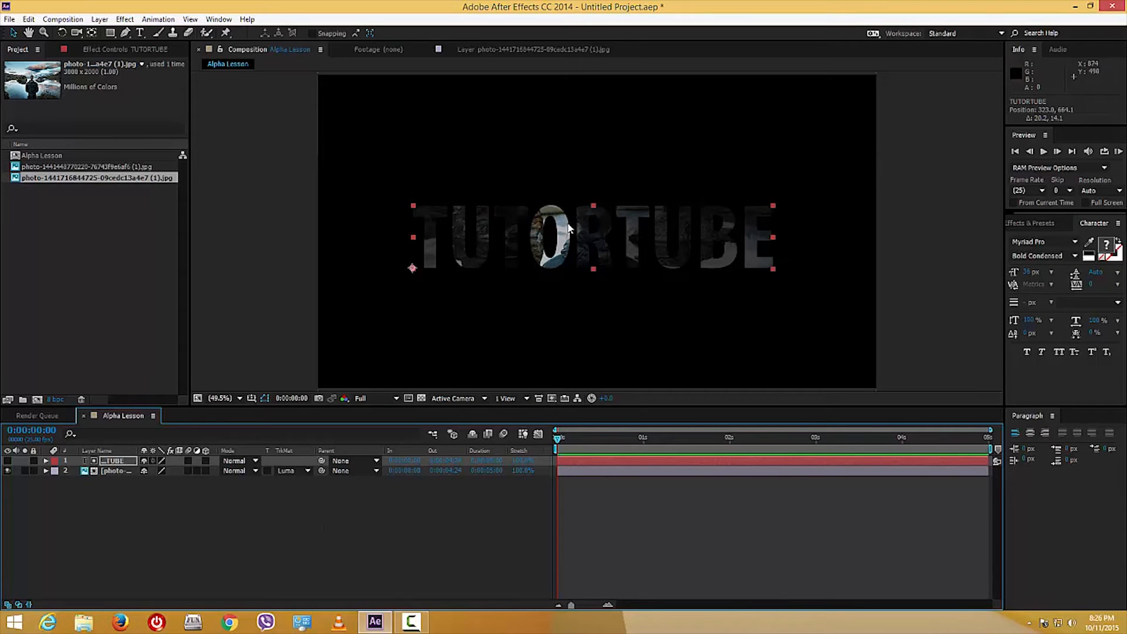
drag(568, 229, 567, 125)
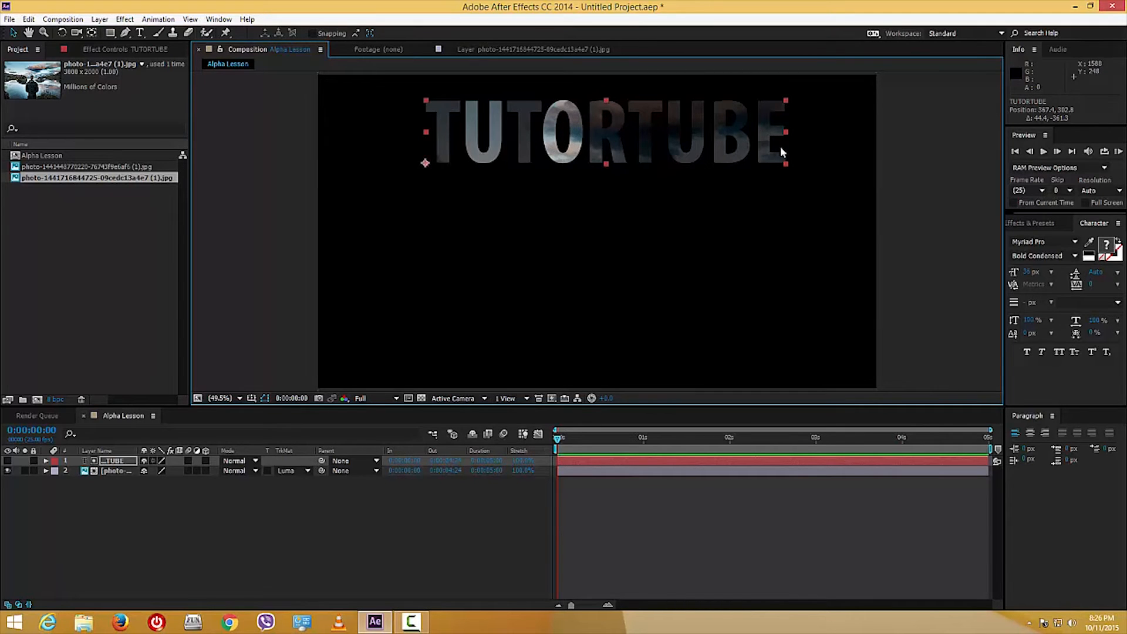
- Switch the photo layer's track matte to Alpha Matte "TUTORTUBE" and back to Luma Matte for comparison
click(294, 471)
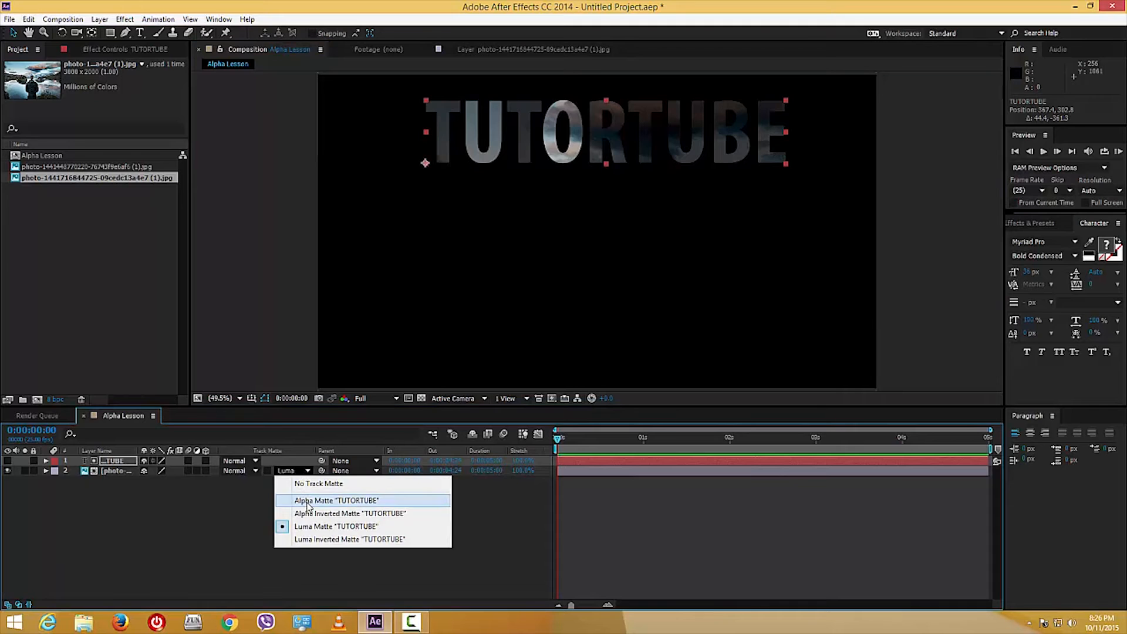
click(307, 502)
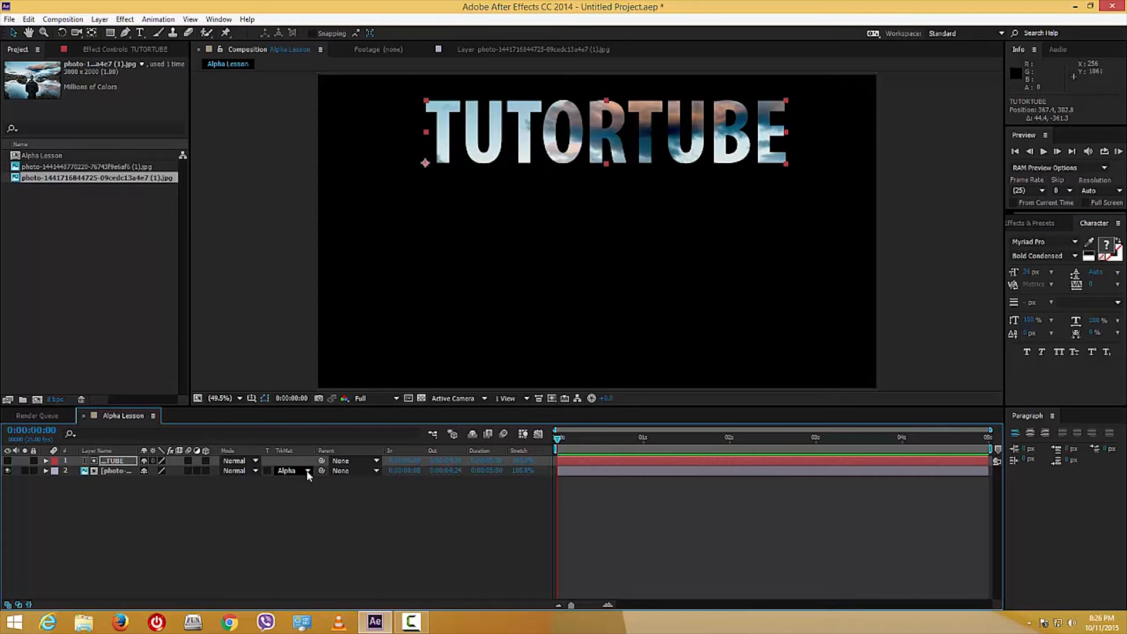
click(307, 471)
click(310, 526)
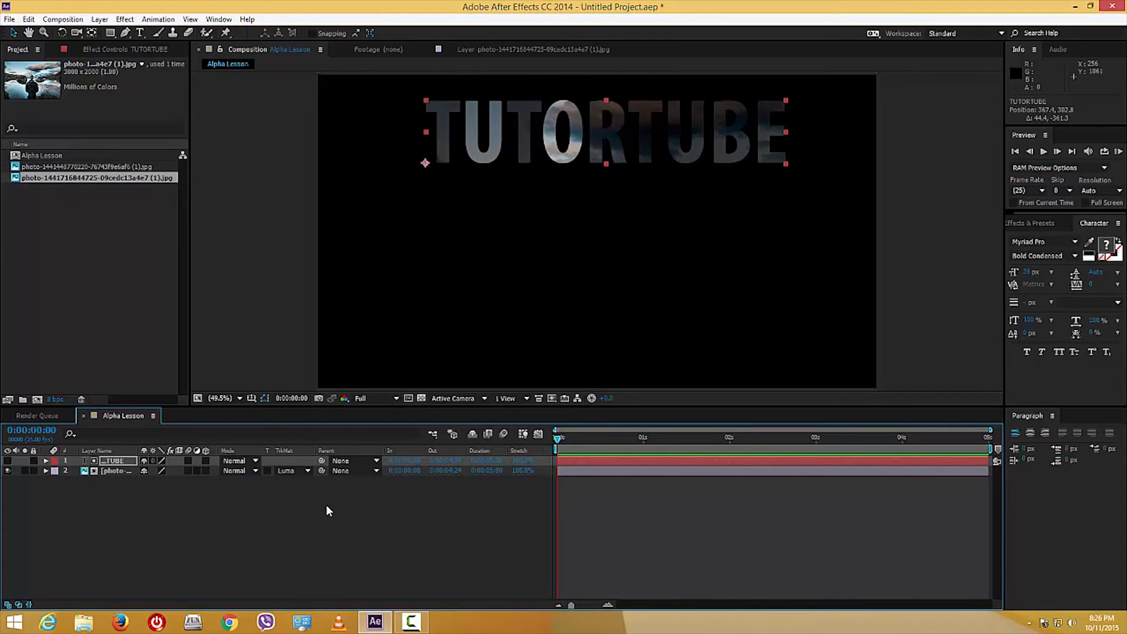
- Set the photo layer's track matte to Luma Inverted Matte "TUTORTUBE" and move the text layer to about 325, 267
click(306, 471)
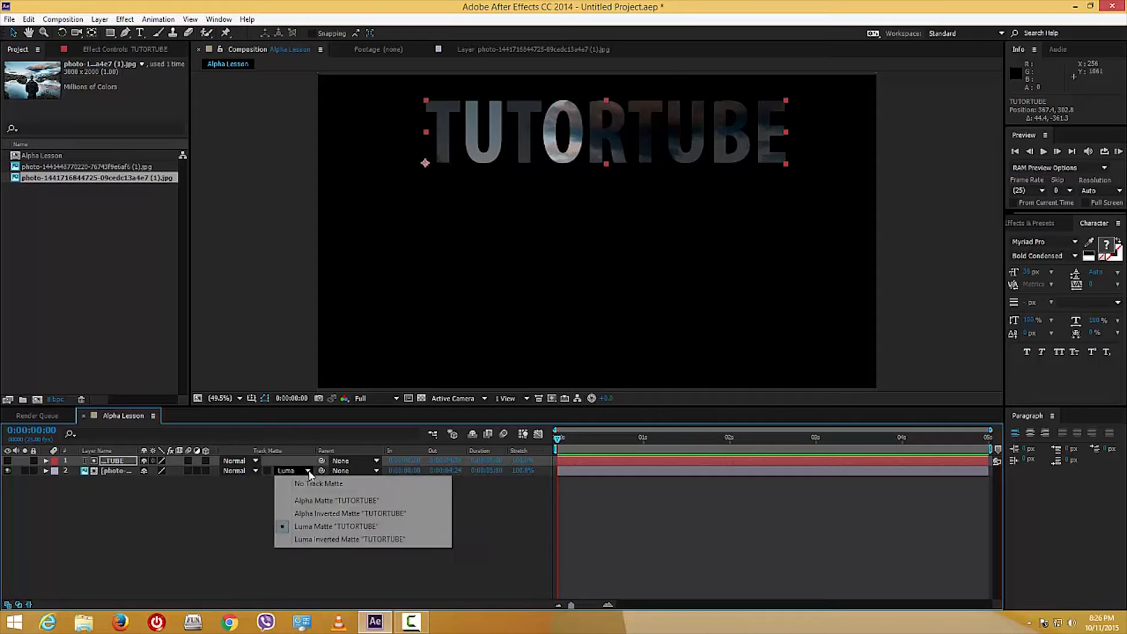
click(315, 539)
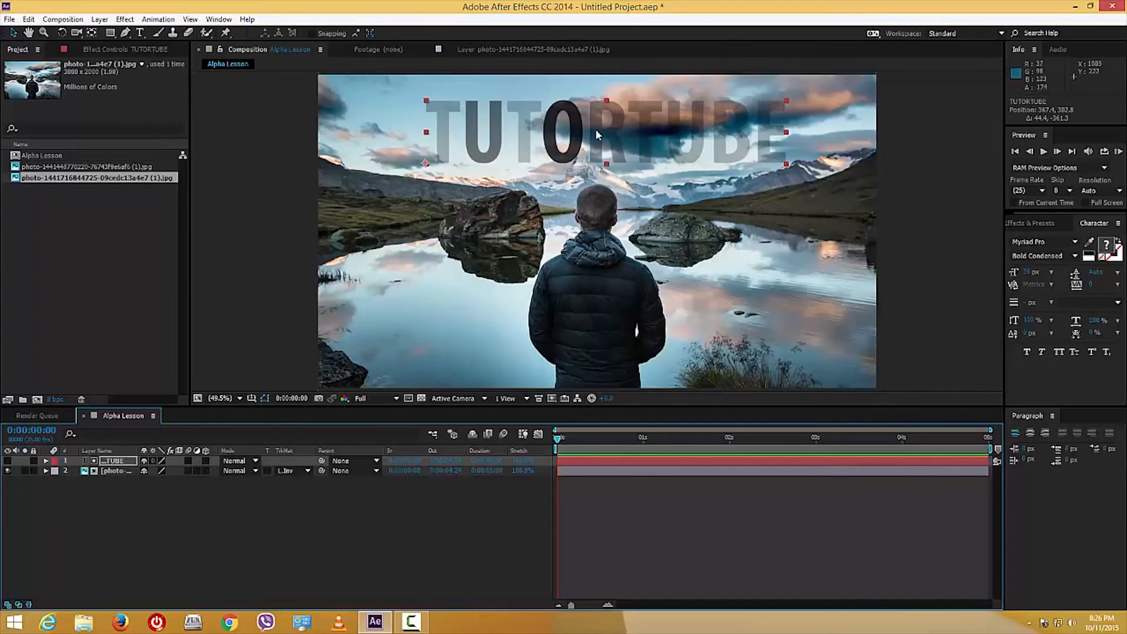
drag(576, 131, 546, 93)
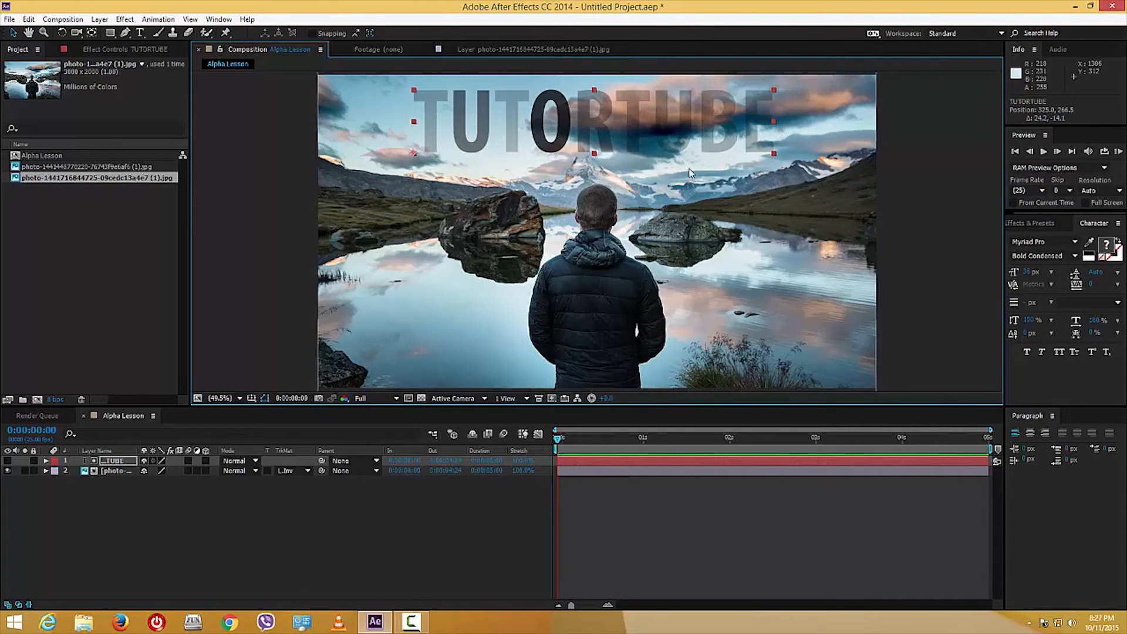
- Return the photo layer's track matte to Alpha Matte "TUTORTUBE" and move the text layer to about 287, 590
click(310, 474)
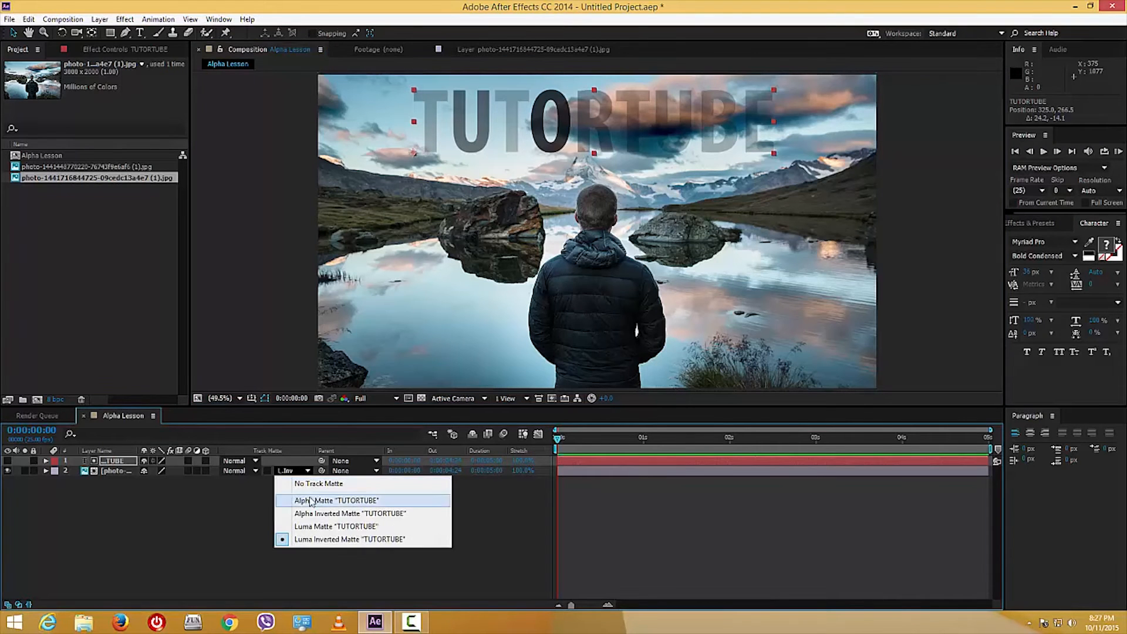
click(159, 495)
click(115, 461)
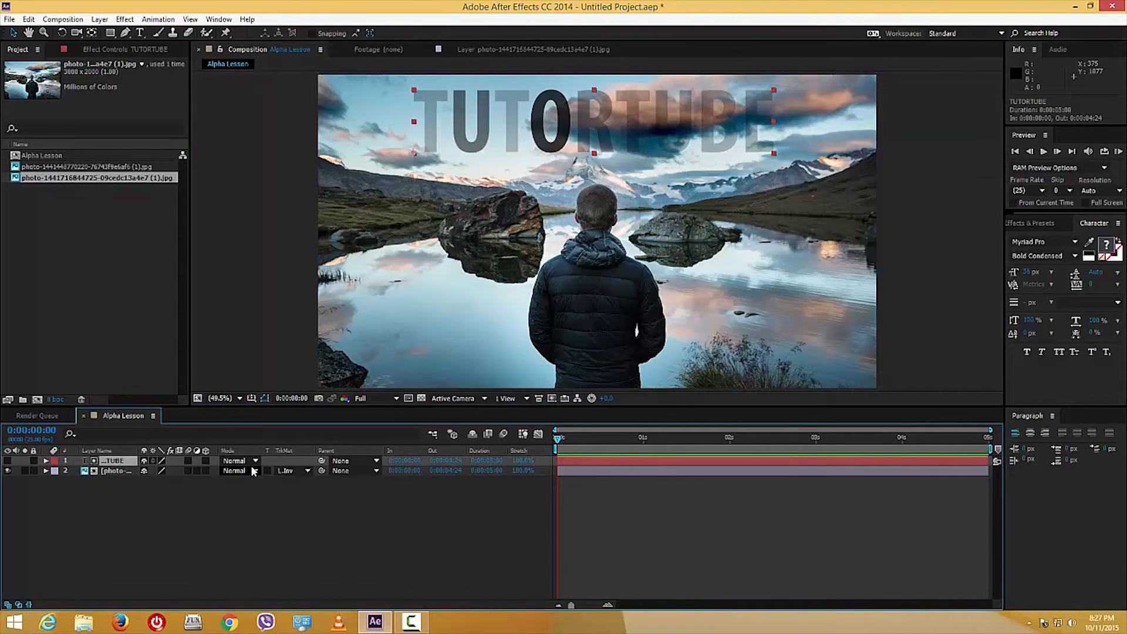
click(292, 471)
click(352, 502)
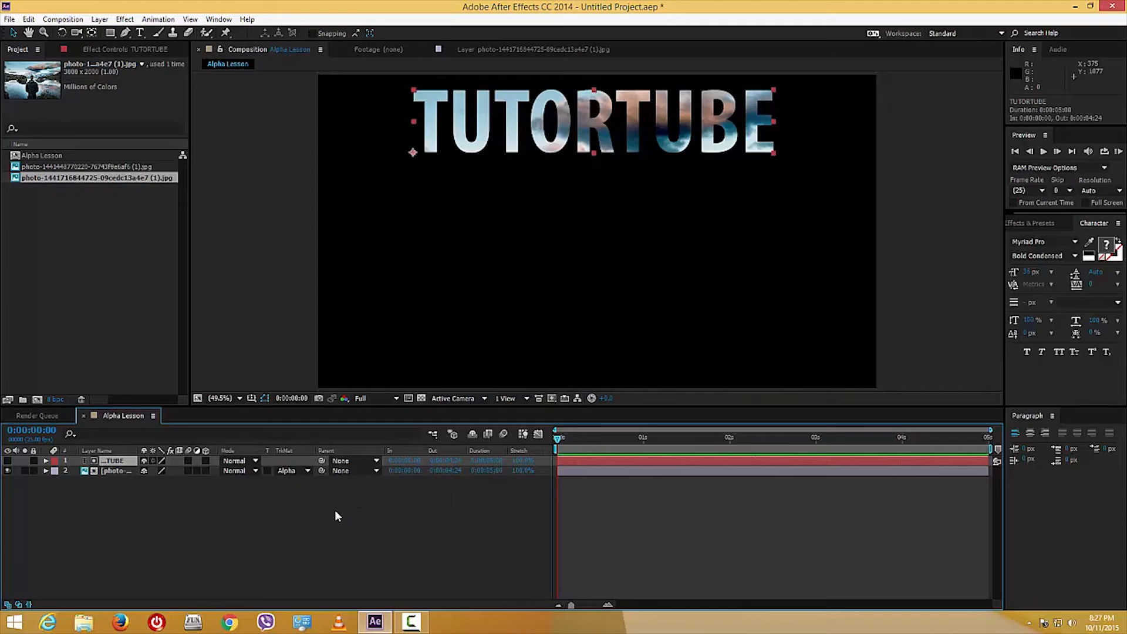
drag(587, 115, 576, 209)
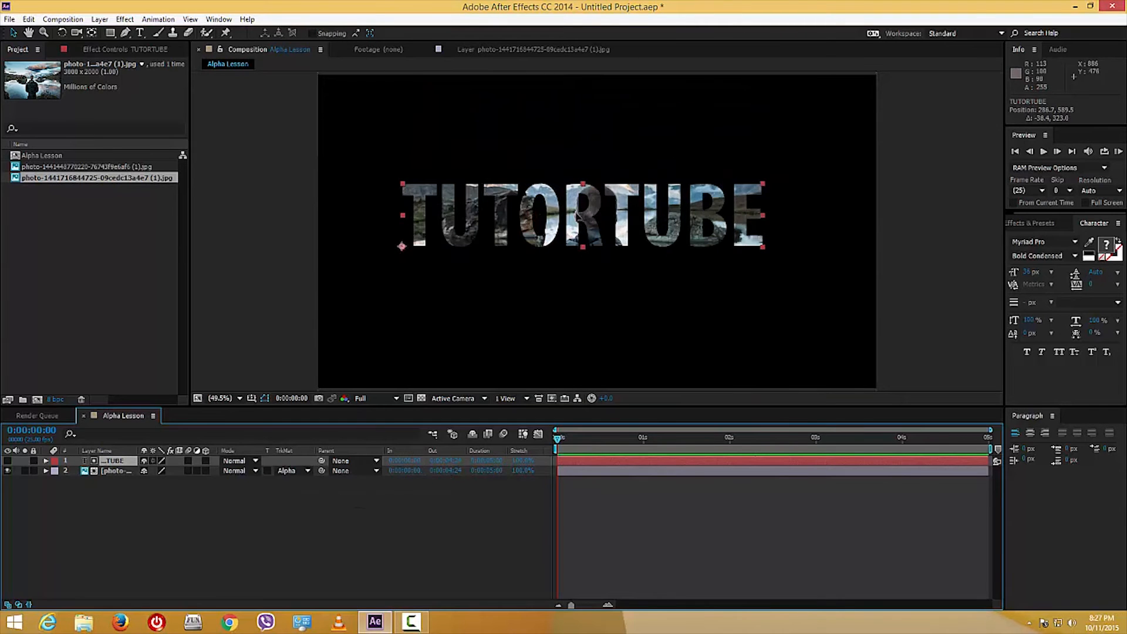
- Expand the TUTORTUBE layer's Transform properties and try varying its opacity, leaving it at 100%
click(46, 461)
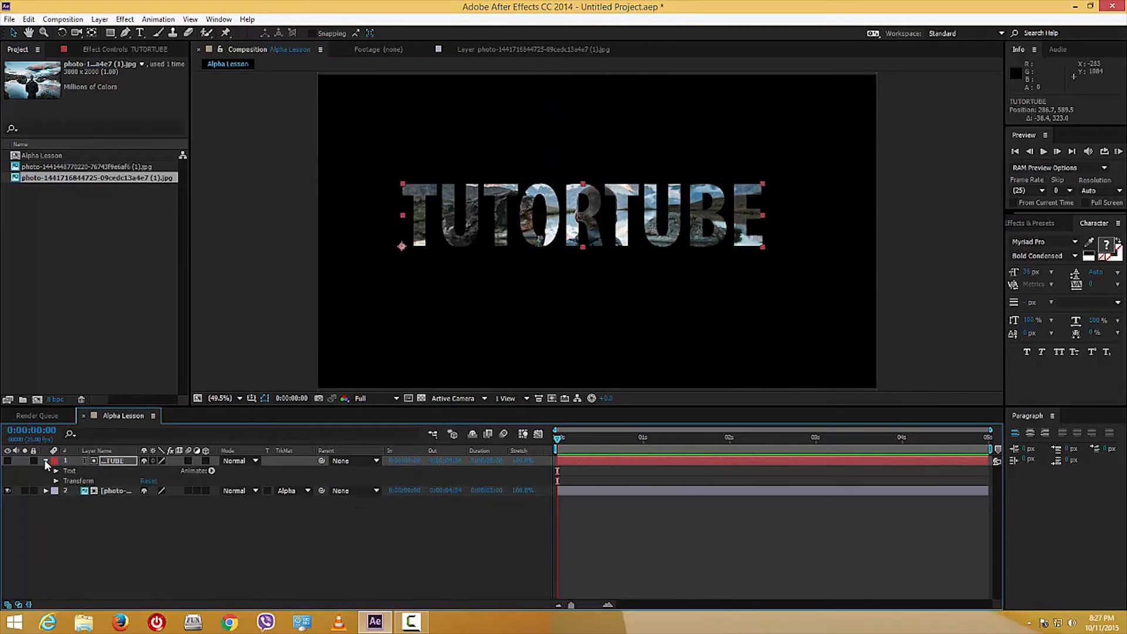
click(56, 481)
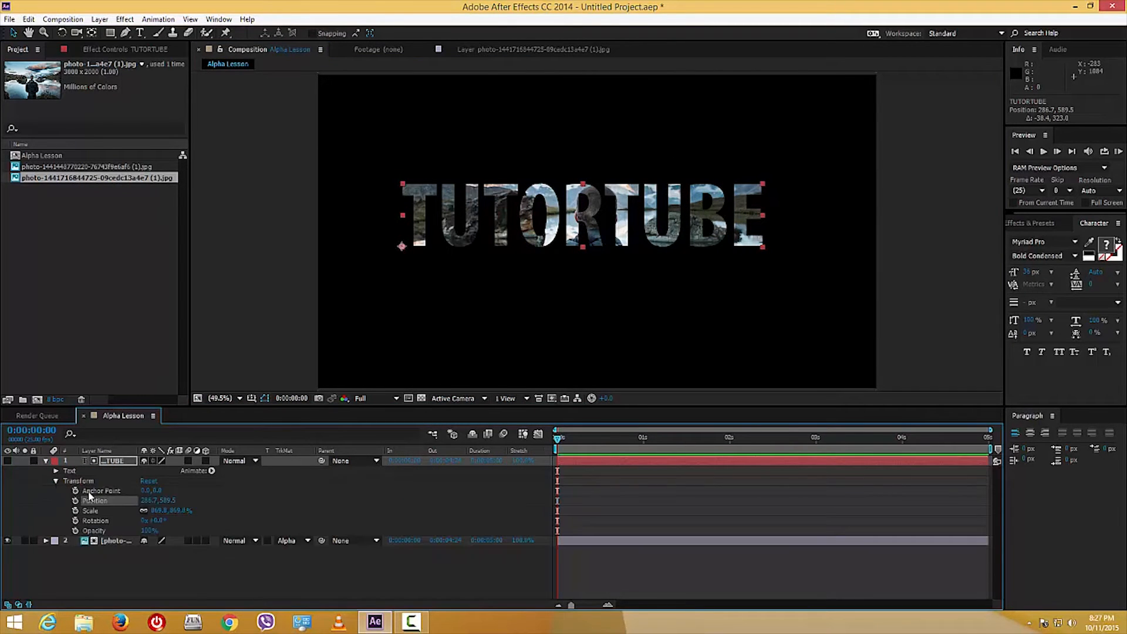
drag(151, 527, 194, 539)
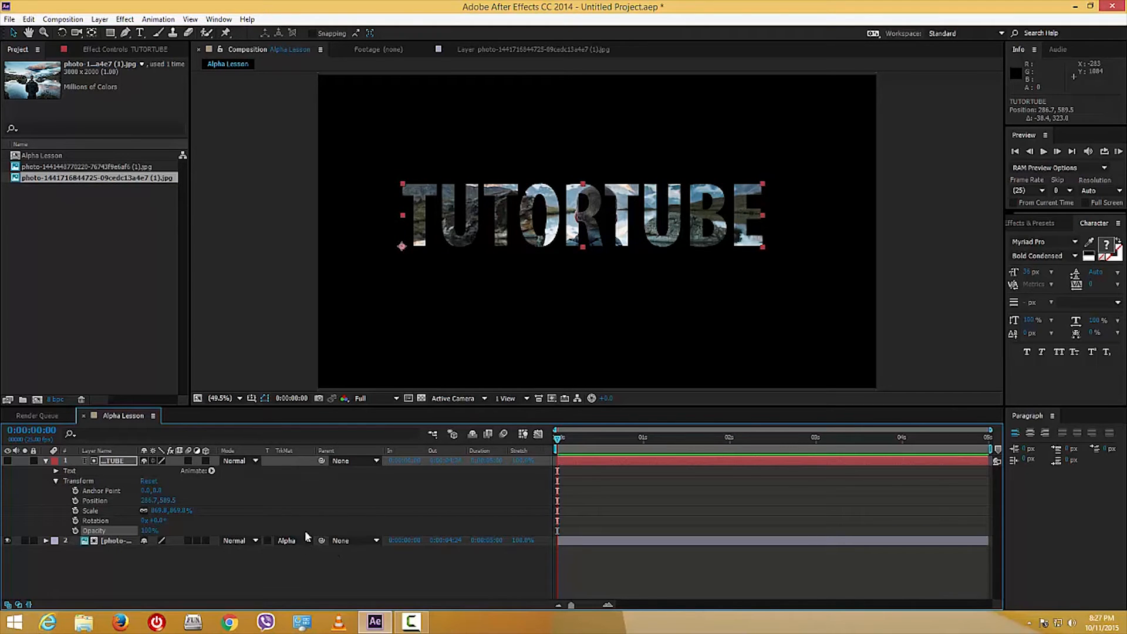
click(139, 565)
click(113, 463)
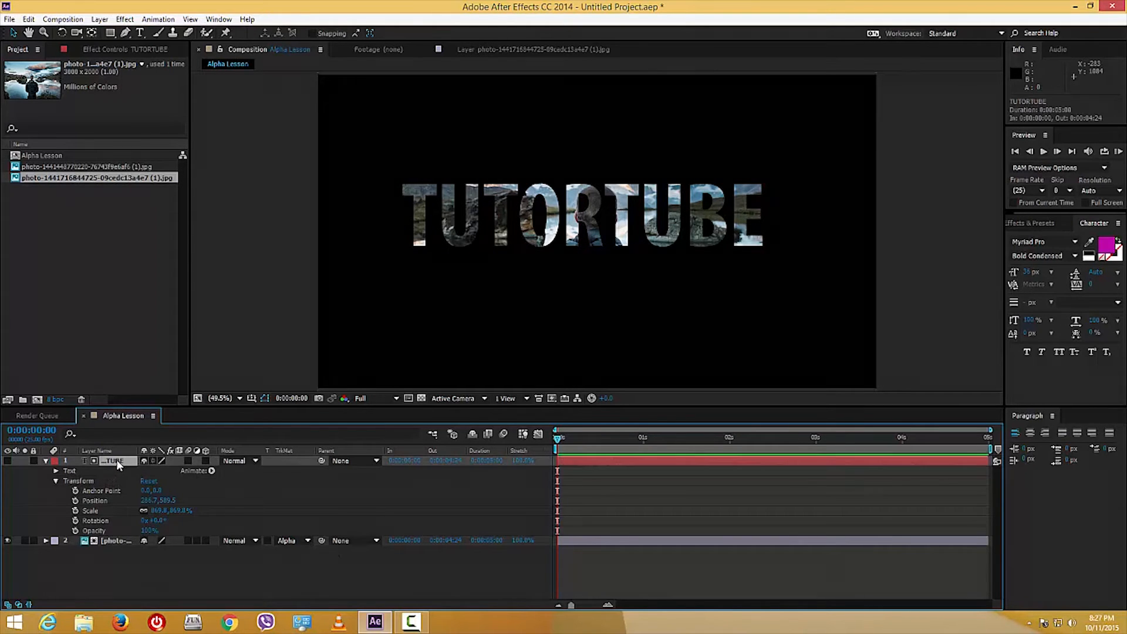
key(Delete)
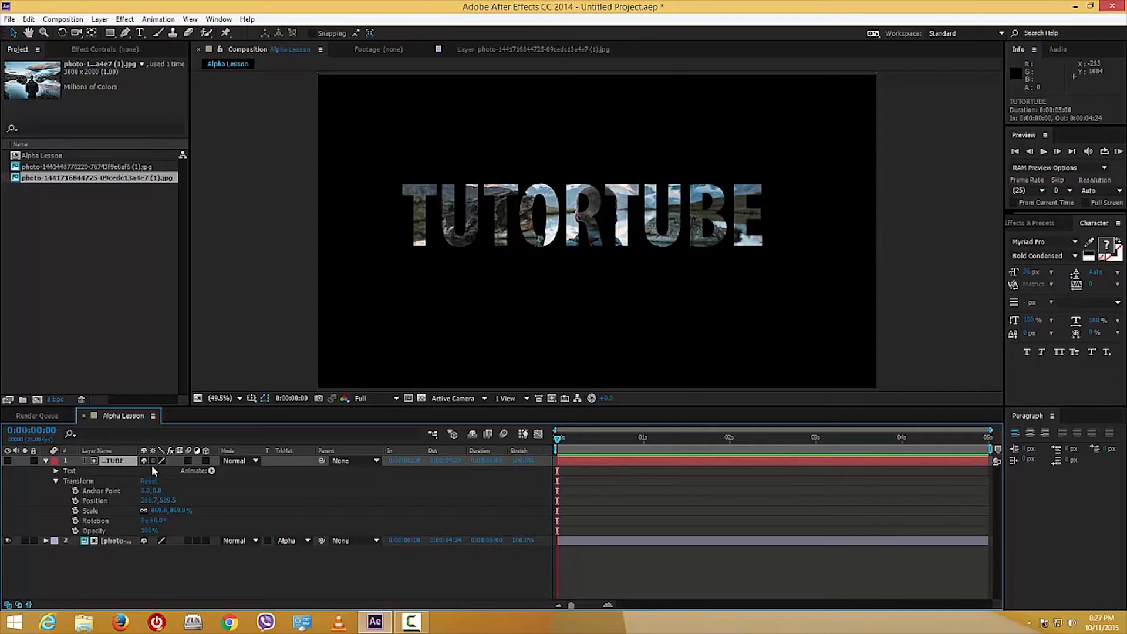
drag(50, 167, 104, 459)
drag(490, 146, 667, 300)
drag(390, 128, 430, 192)
drag(501, 257, 652, 358)
key(ctrl+z)
key(ctrl+z)
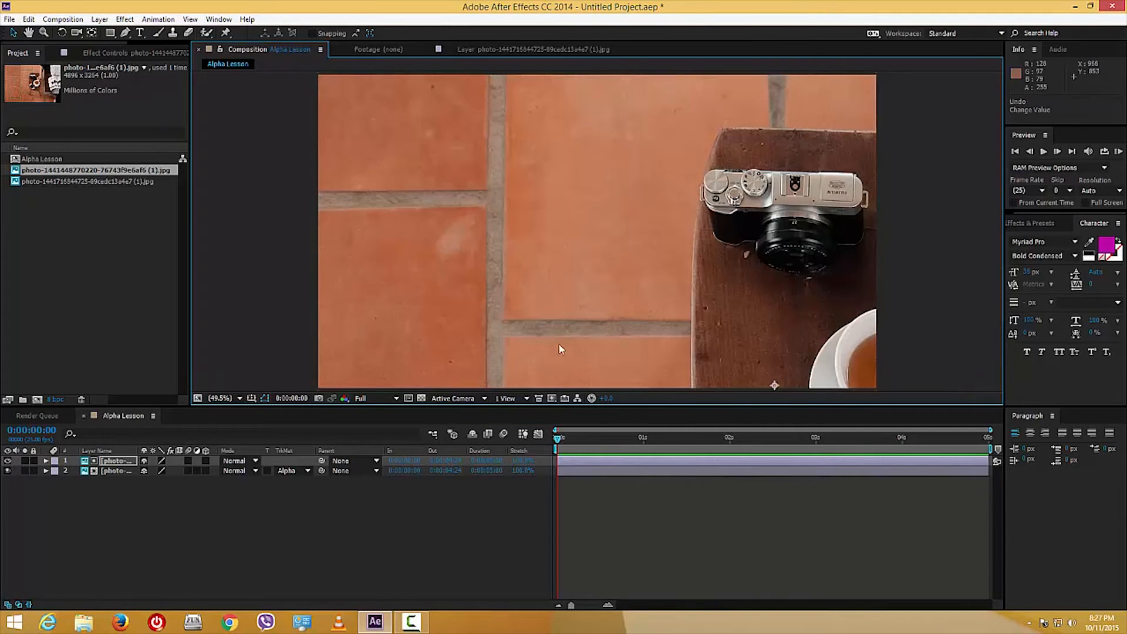
- Scale the camera-and-coffee photo layer to 20% and move it to about 940, 516
click(46, 461)
click(56, 468)
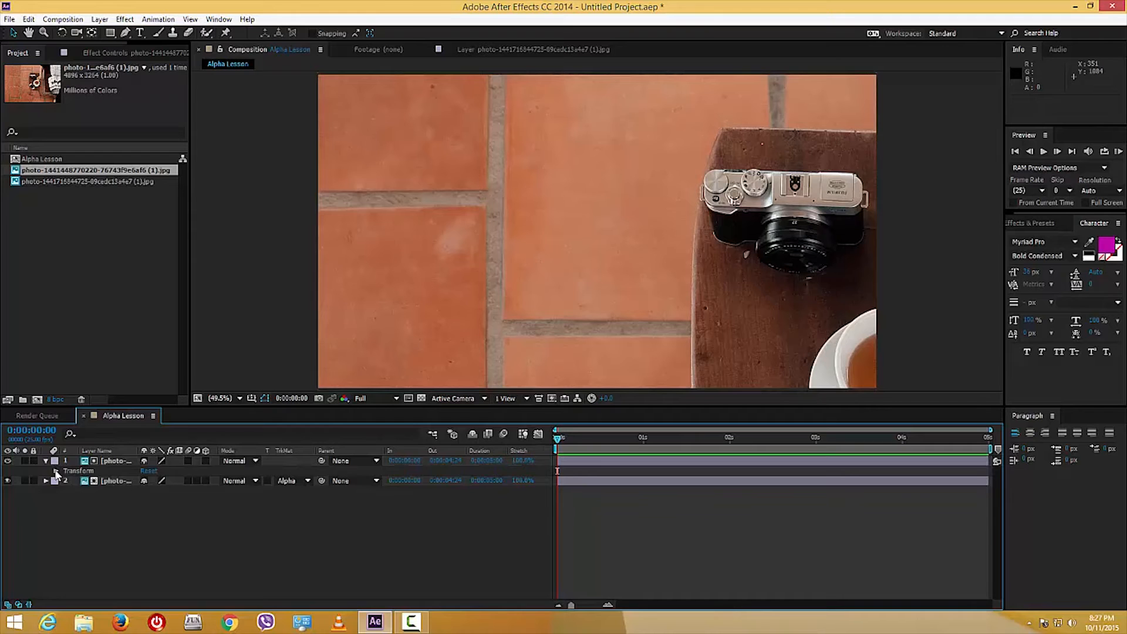
click(56, 472)
drag(170, 506, 139, 510)
drag(733, 363, 551, 202)
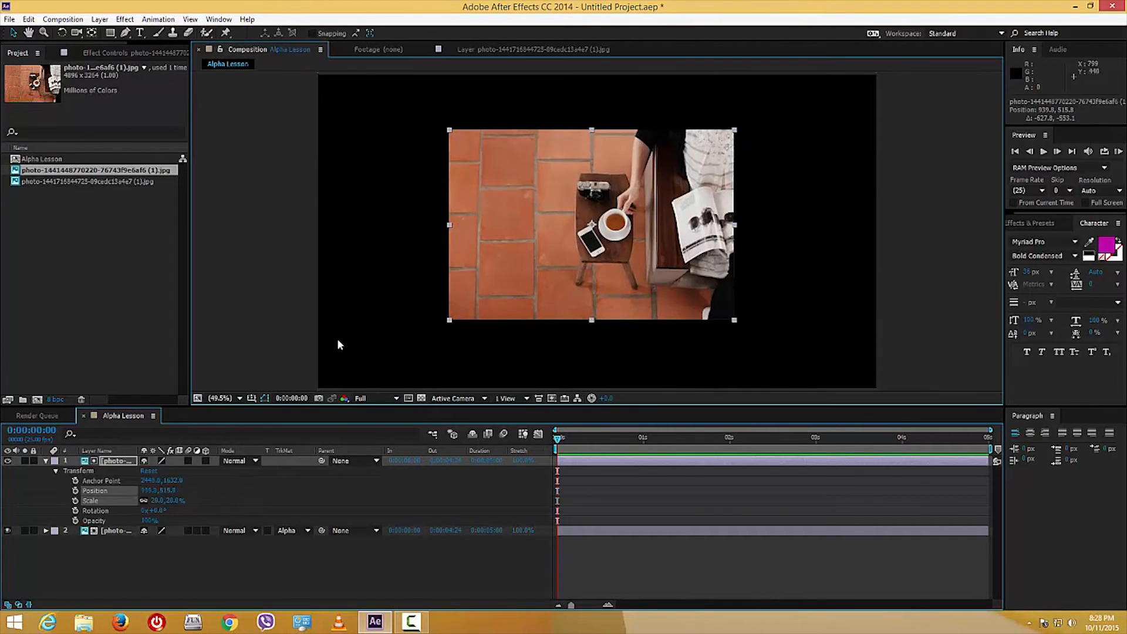
click(21, 538)
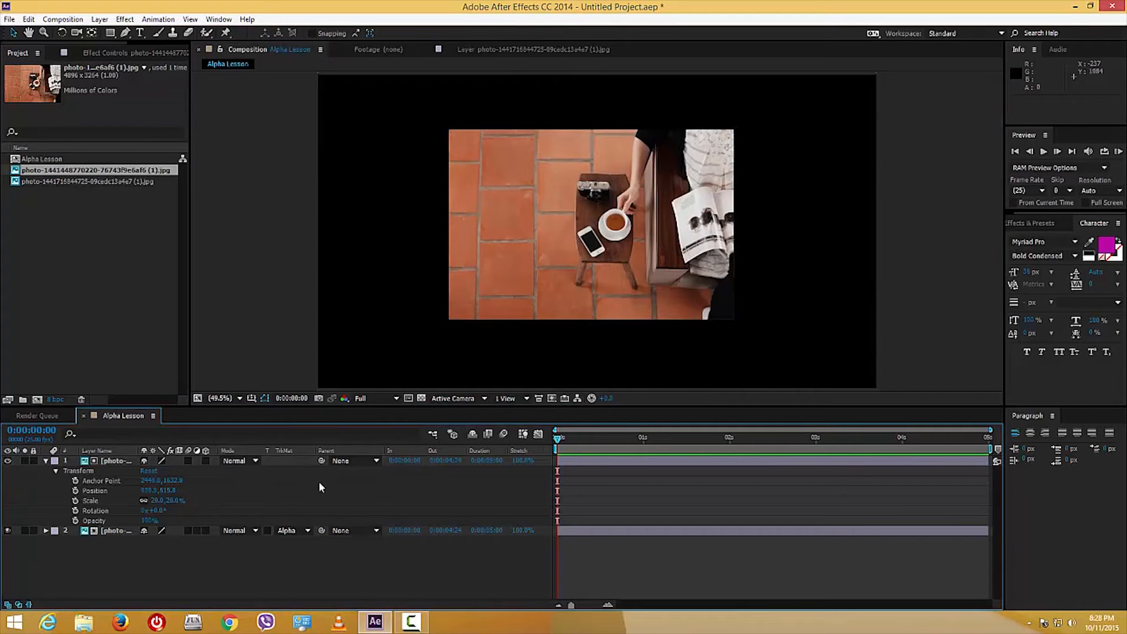
click(299, 530)
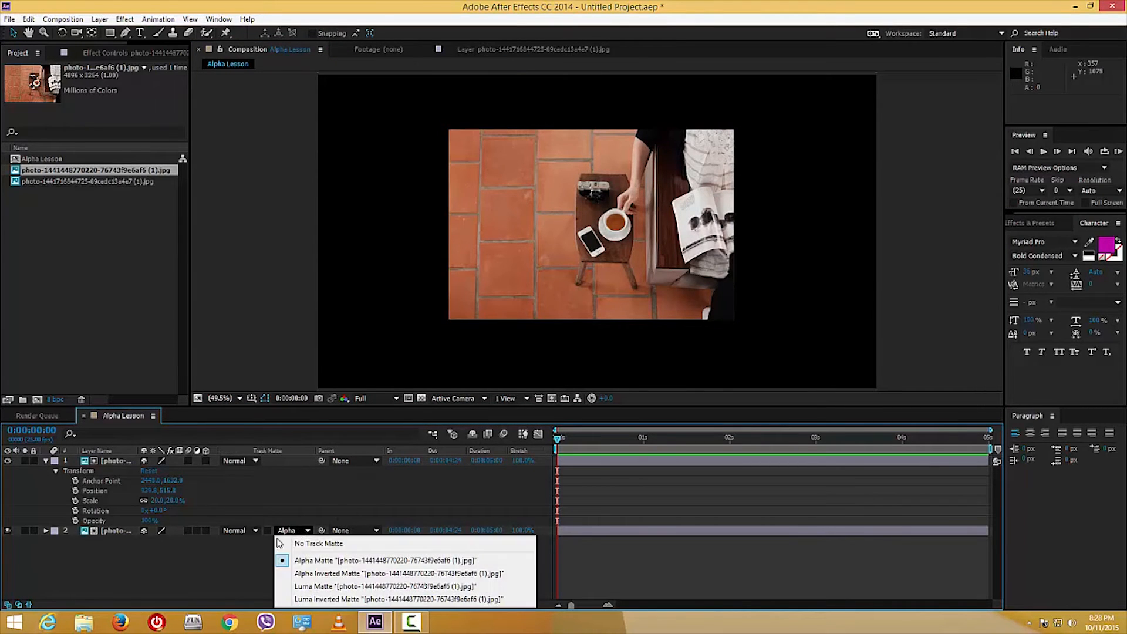
click(322, 544)
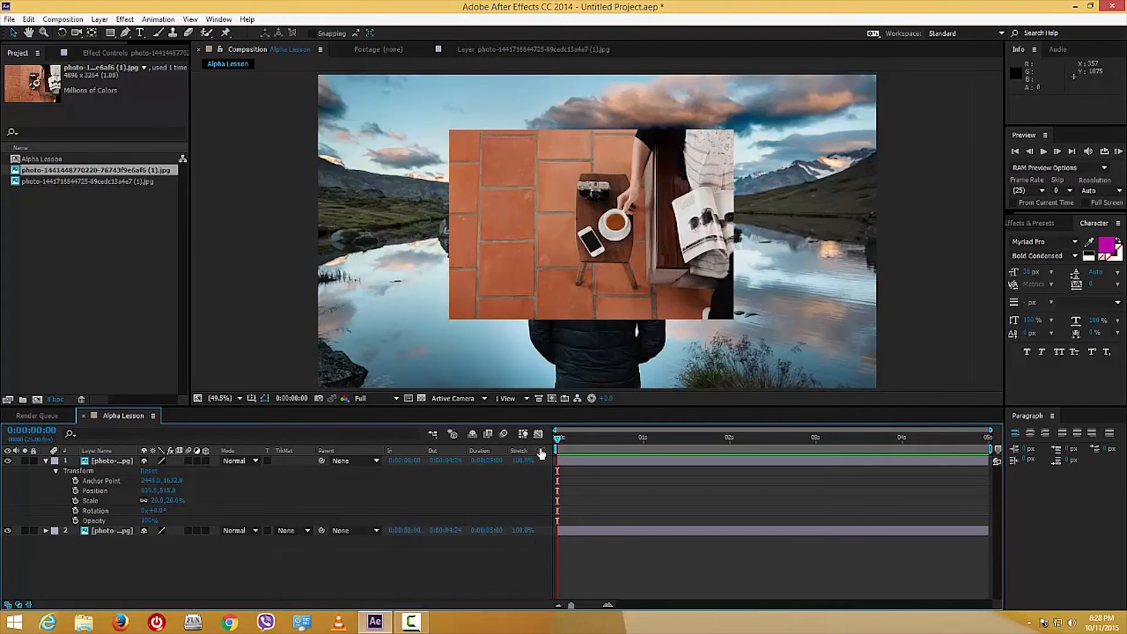
click(303, 530)
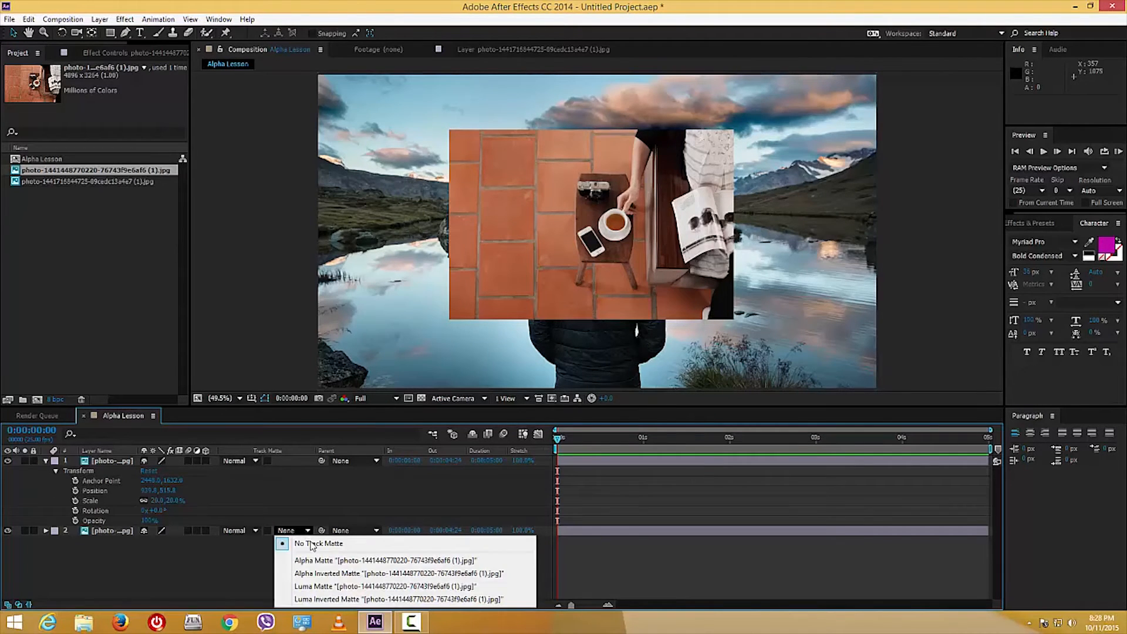
click(322, 561)
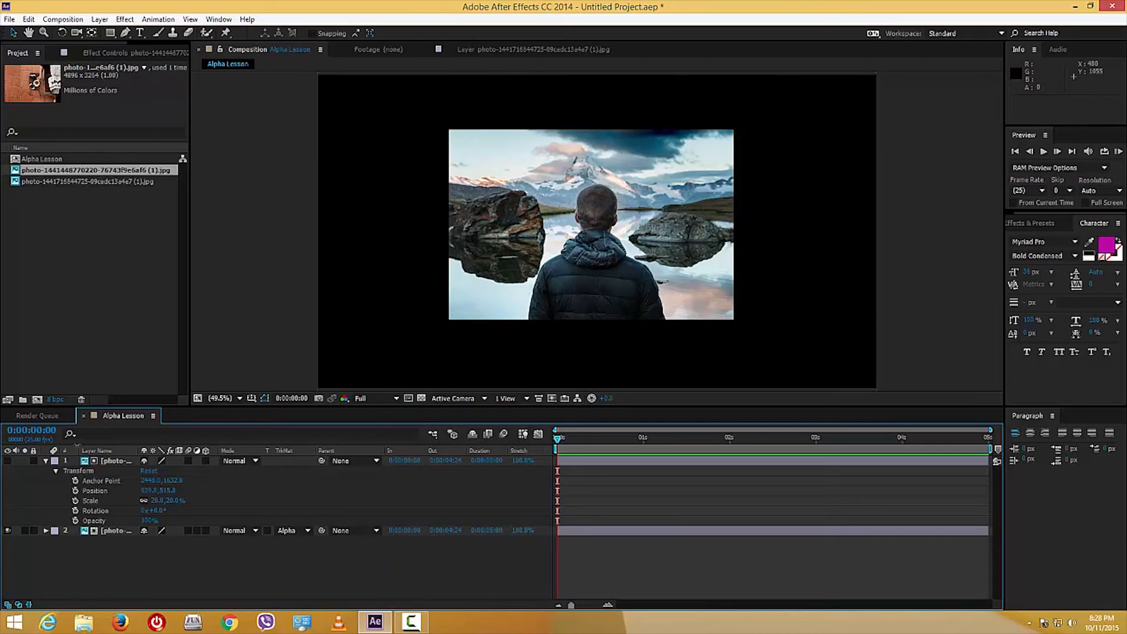
- Switch the lake photo's track matte to Luma Matte and move the camera-and-coffee matte layer to about 815, 477
click(310, 535)
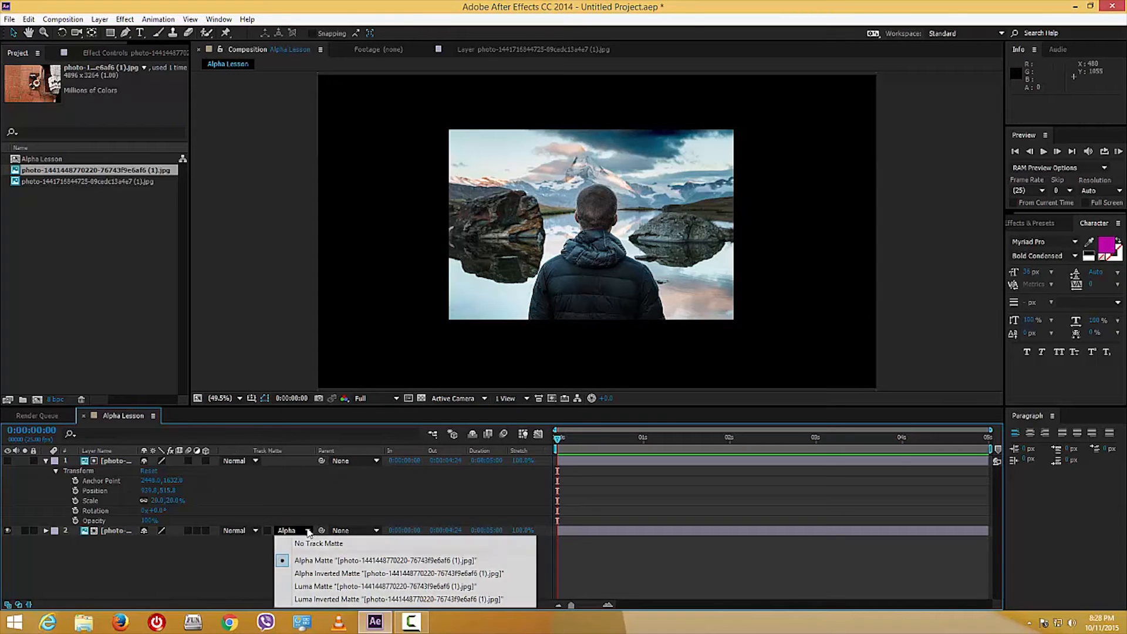
click(327, 587)
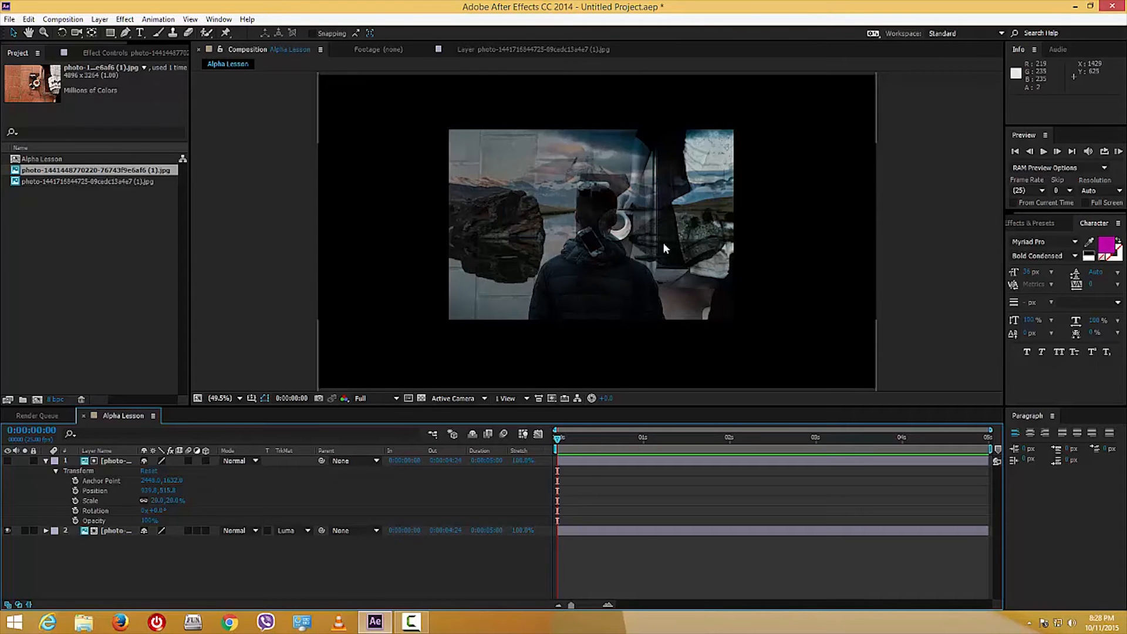
click(110, 462)
drag(507, 161, 644, 233)
drag(632, 317, 431, 174)
mouse_move(507, 189)
mouse_down()
mouse_move(532, 186)
mouse_move(493, 203)
mouse_up()
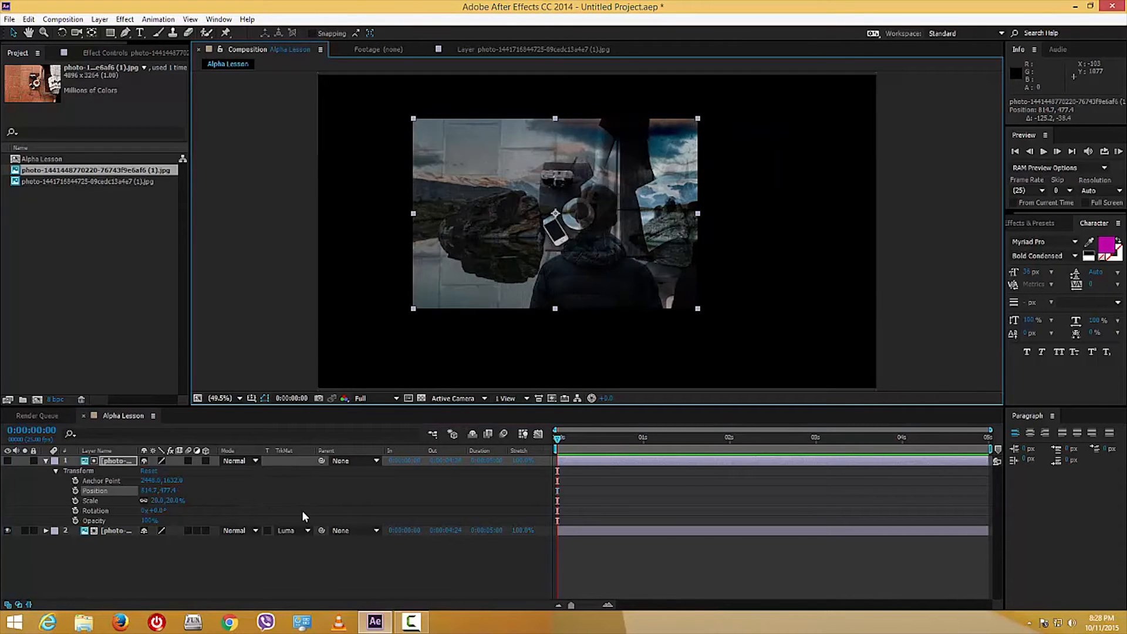
click(123, 573)
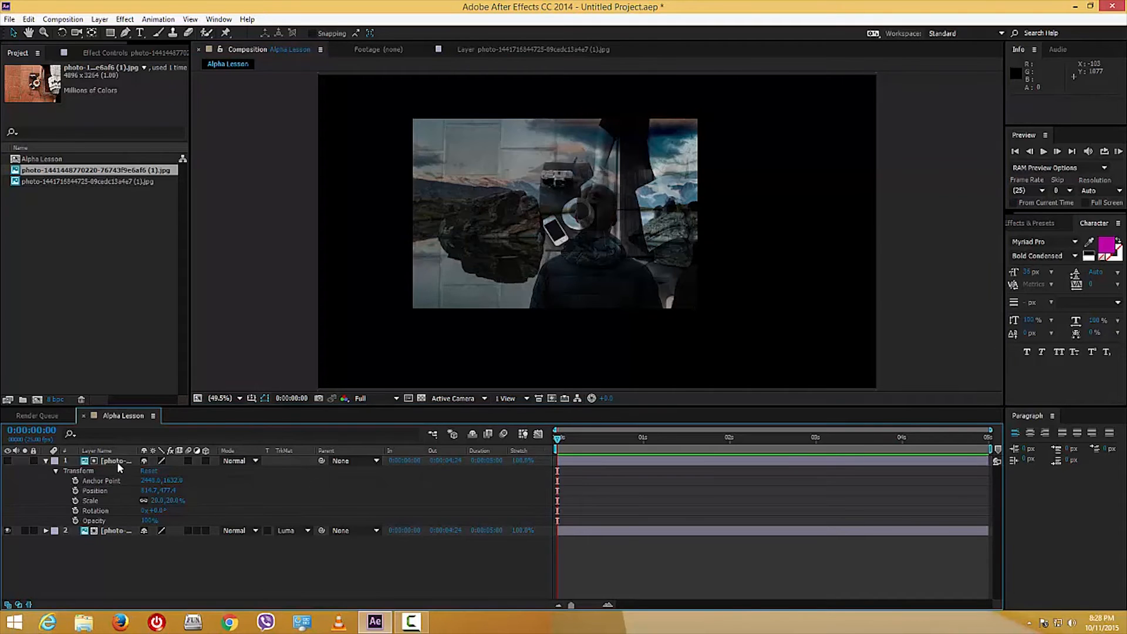
- Delete both photo layers from the Alpha Lesson composition and activate the Rectangle tool
click(118, 461)
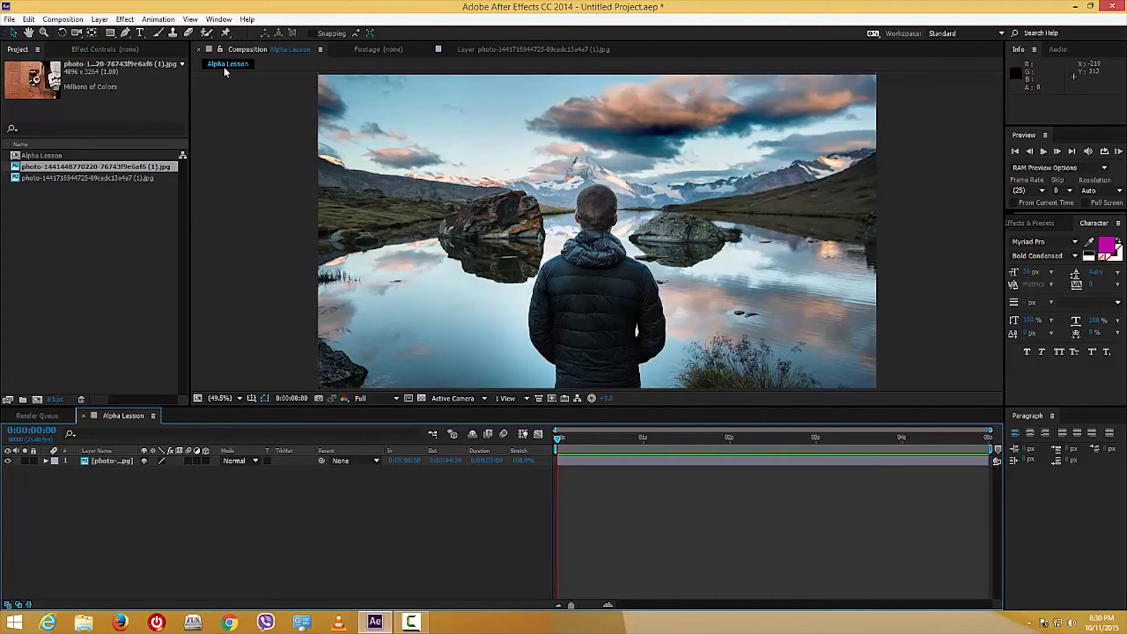
click(111, 32)
click(134, 274)
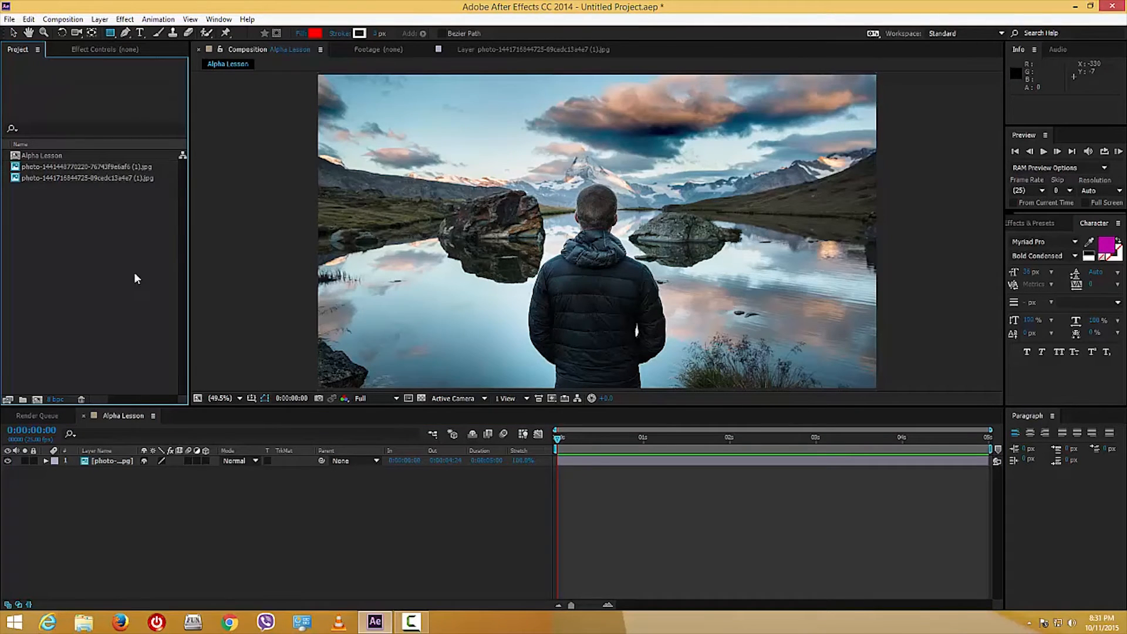
click(120, 462)
key(Delete)
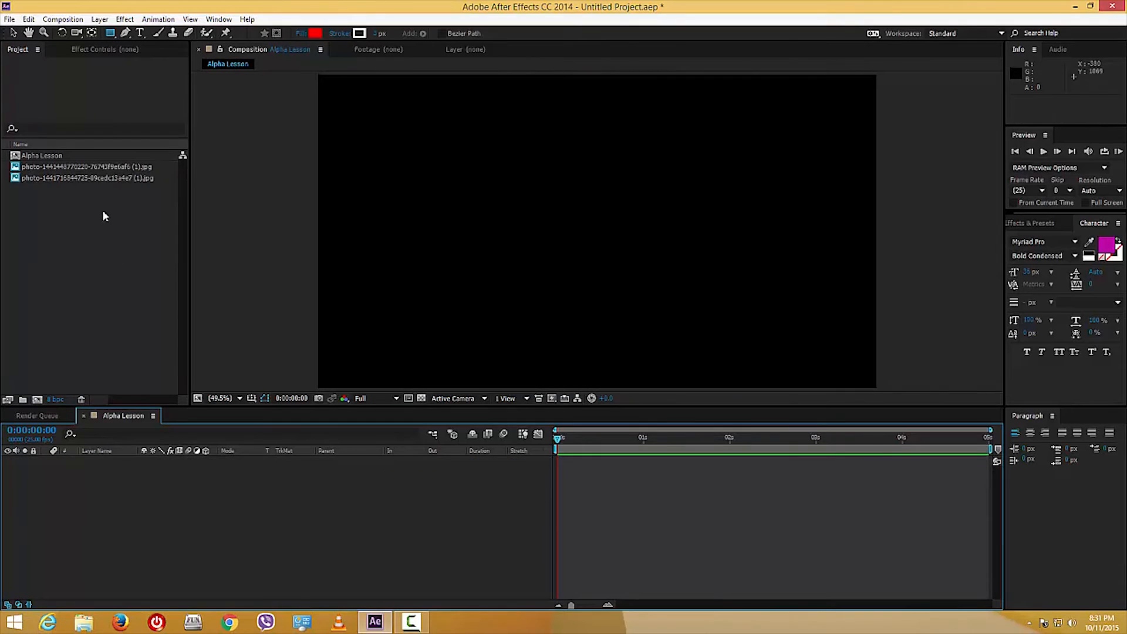
- Delete both imported photo files from the project, keeping only the Alpha Lesson composition
drag(102, 209, 67, 171)
key(Delete)
click(623, 326)
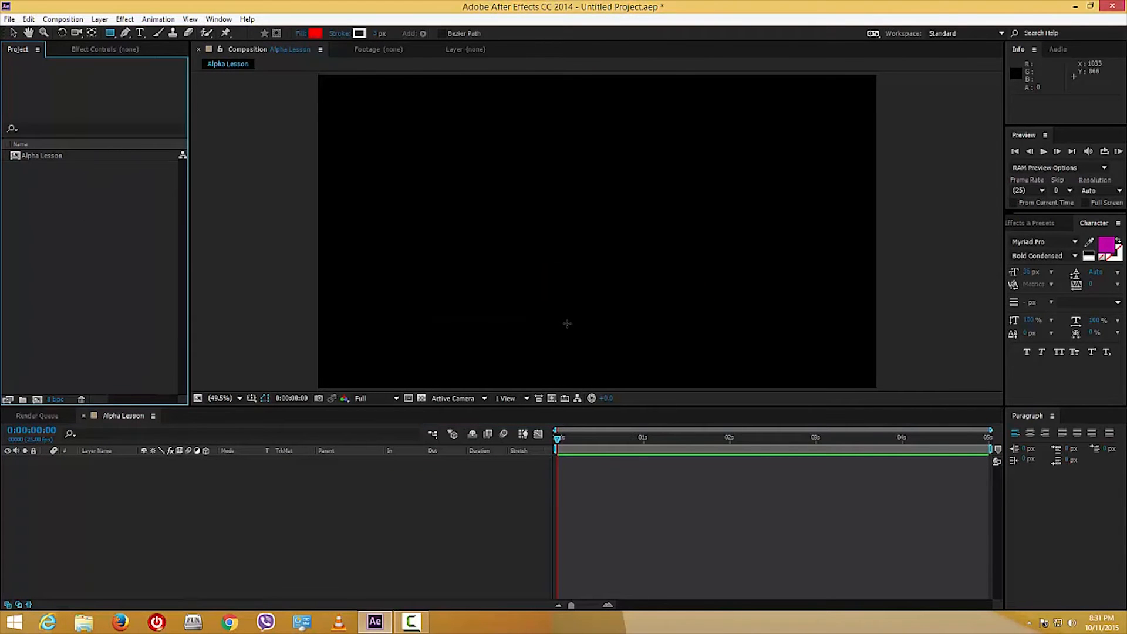
- Import morning_sky_time_lapse.mov from the TutorTube Videos folder and place it in the Alpha Lesson composition
double_click(115, 179)
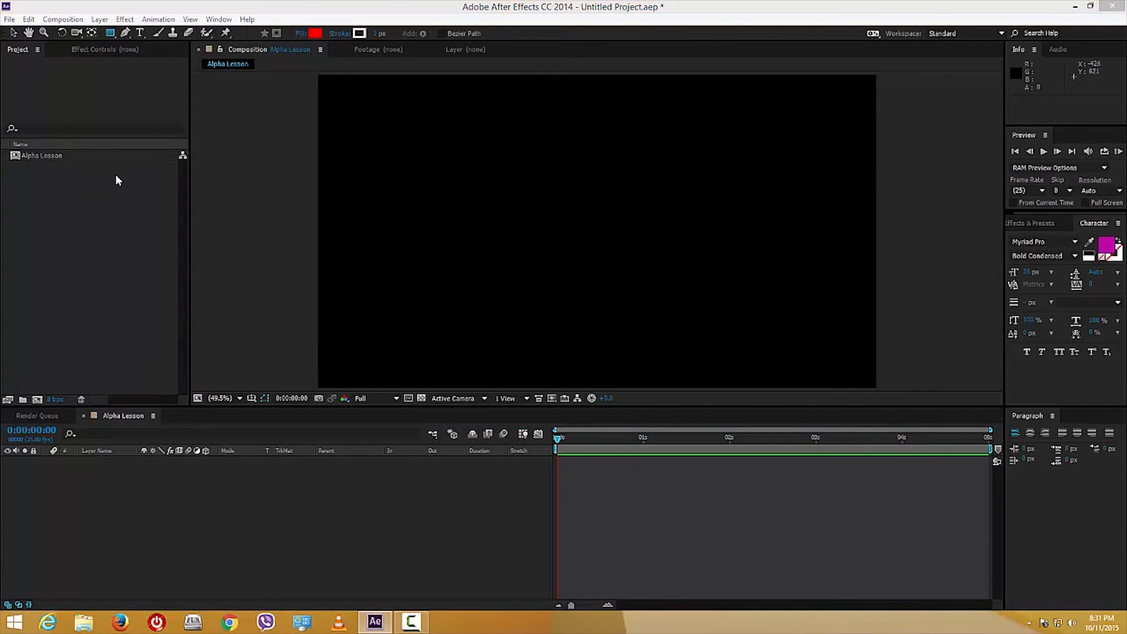
click(336, 69)
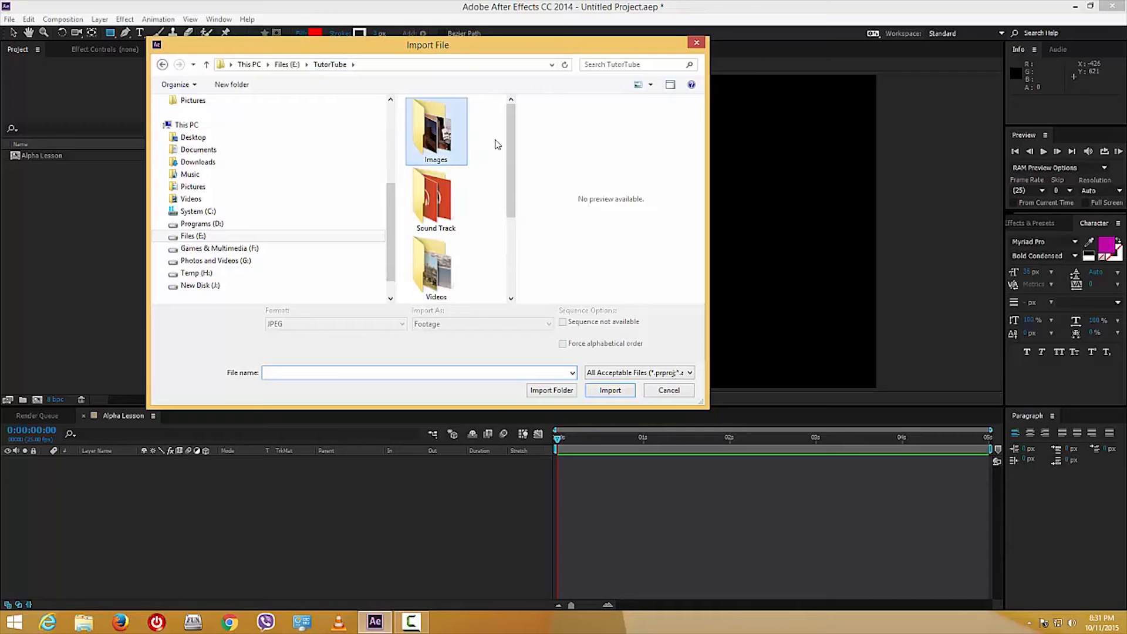
scroll(453, 176, down, 2)
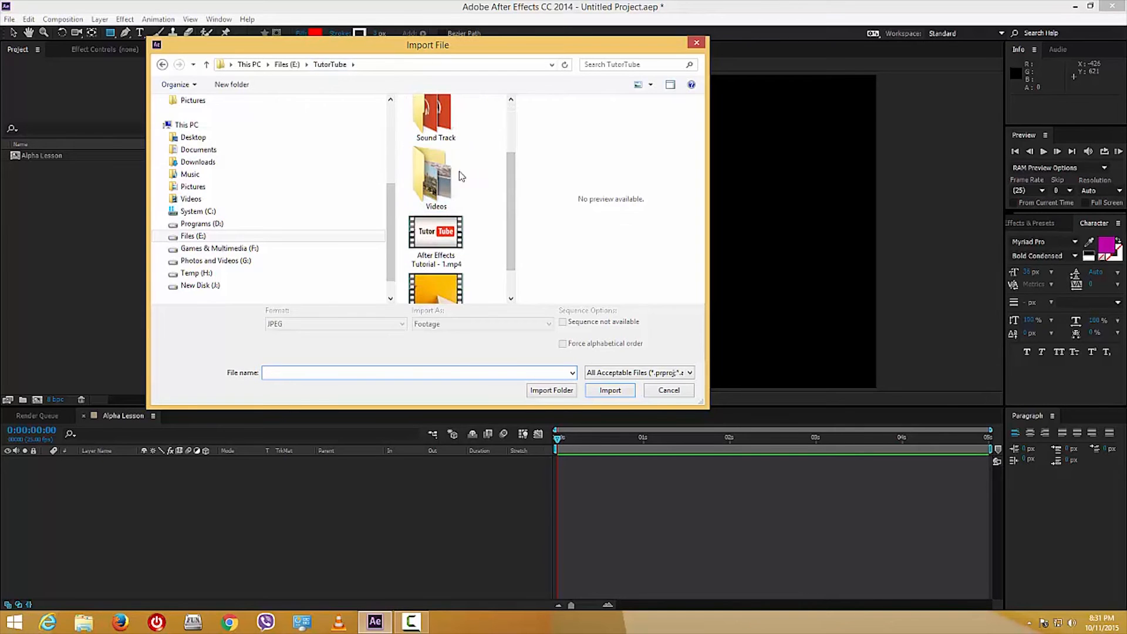
scroll(503, 178, up, 1)
scroll(447, 182, down, 1)
double_click(433, 188)
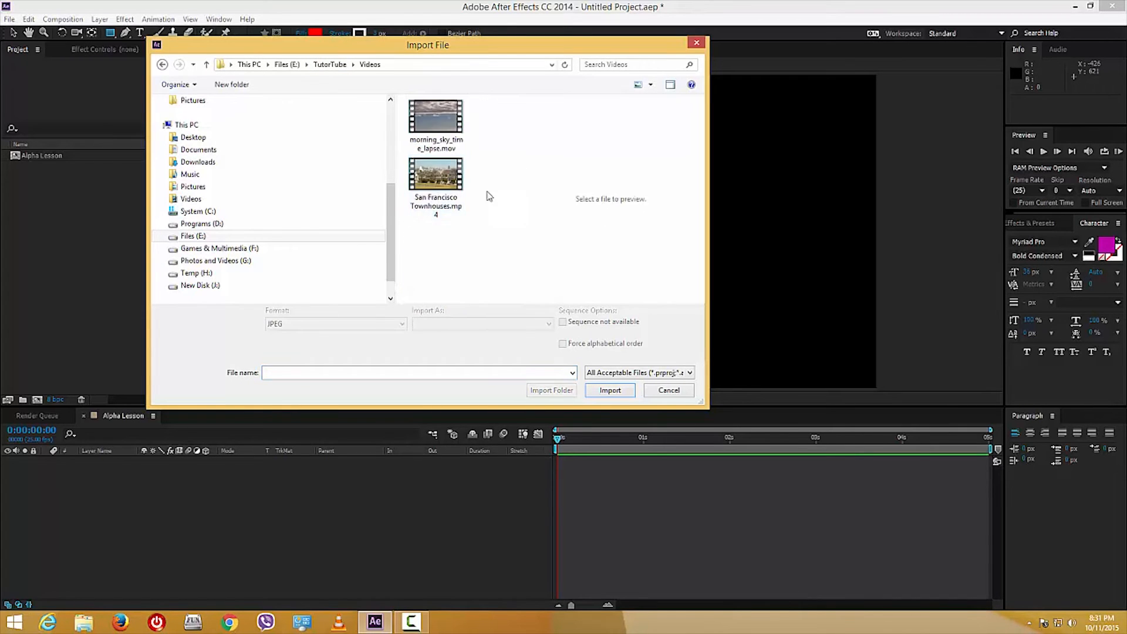
click(448, 131)
click(611, 390)
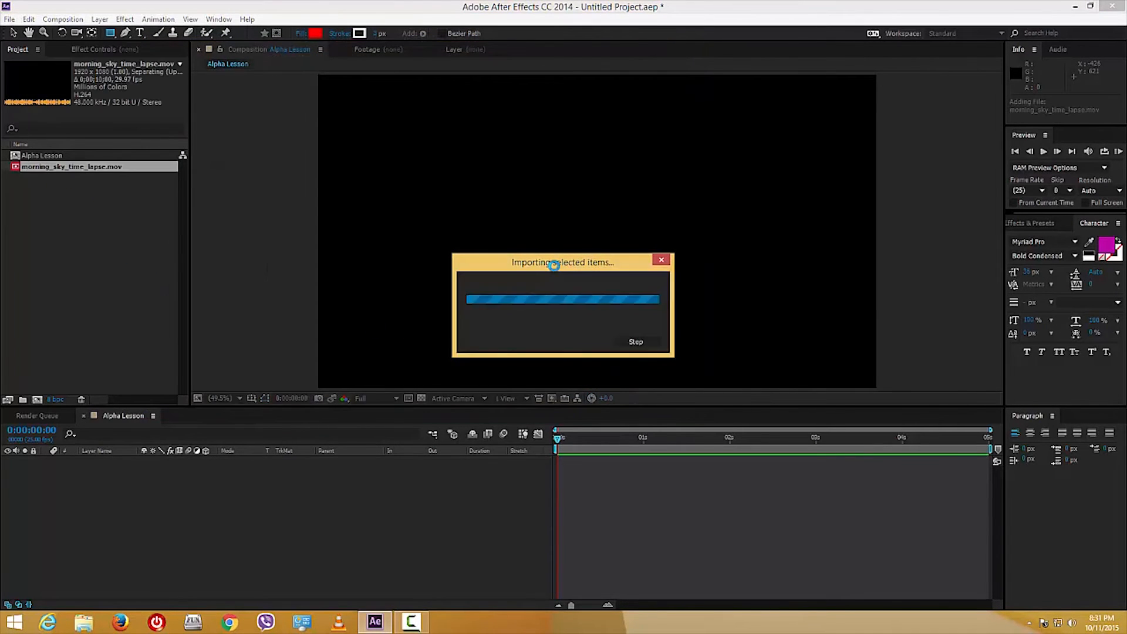
drag(33, 167, 599, 233)
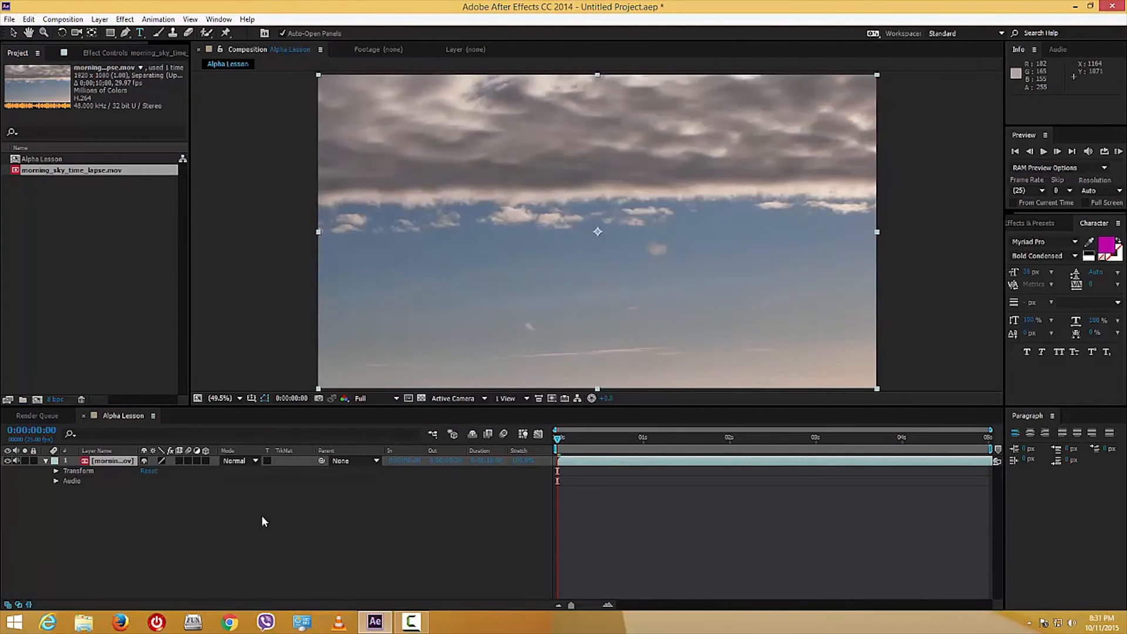
- Add a text layer reading TUTORTUBE above the sky footage
click(228, 517)
click(454, 217)
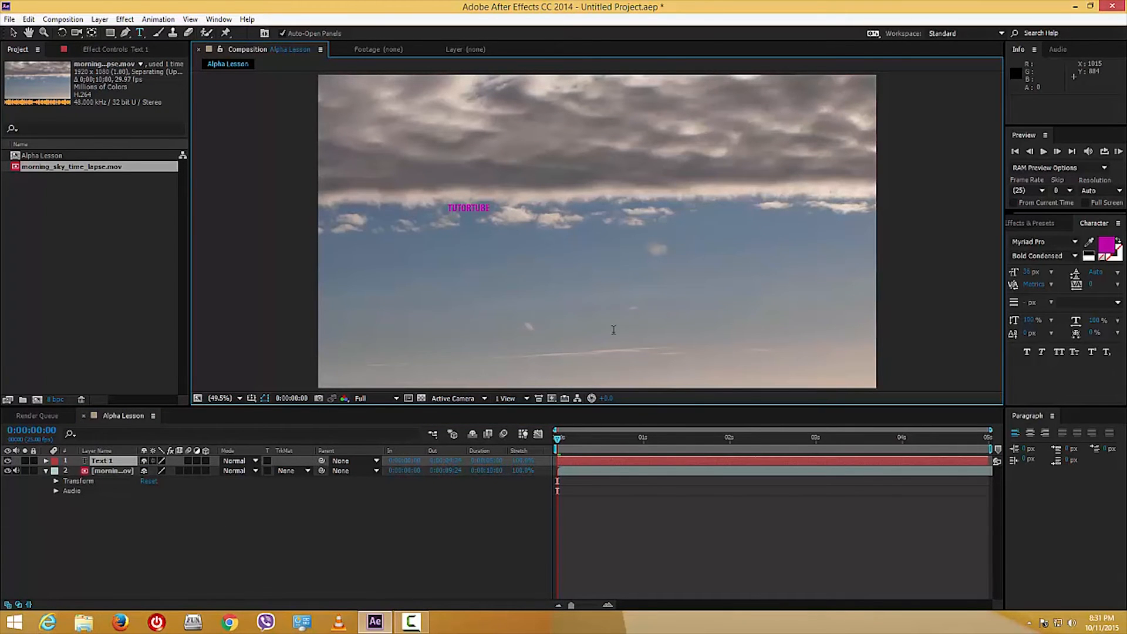
click(10, 34)
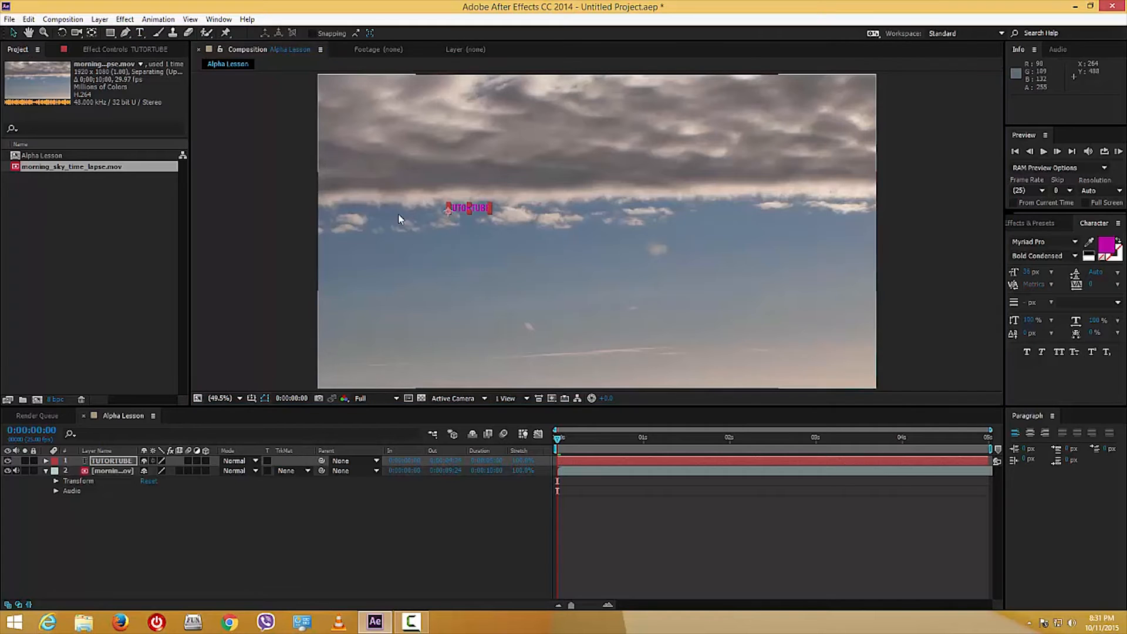
- Scale the TUTORTUBE text to about 1181% so it spans most of the frame and move it to about 87, 682
drag(490, 210, 852, 331)
drag(845, 208, 772, 270)
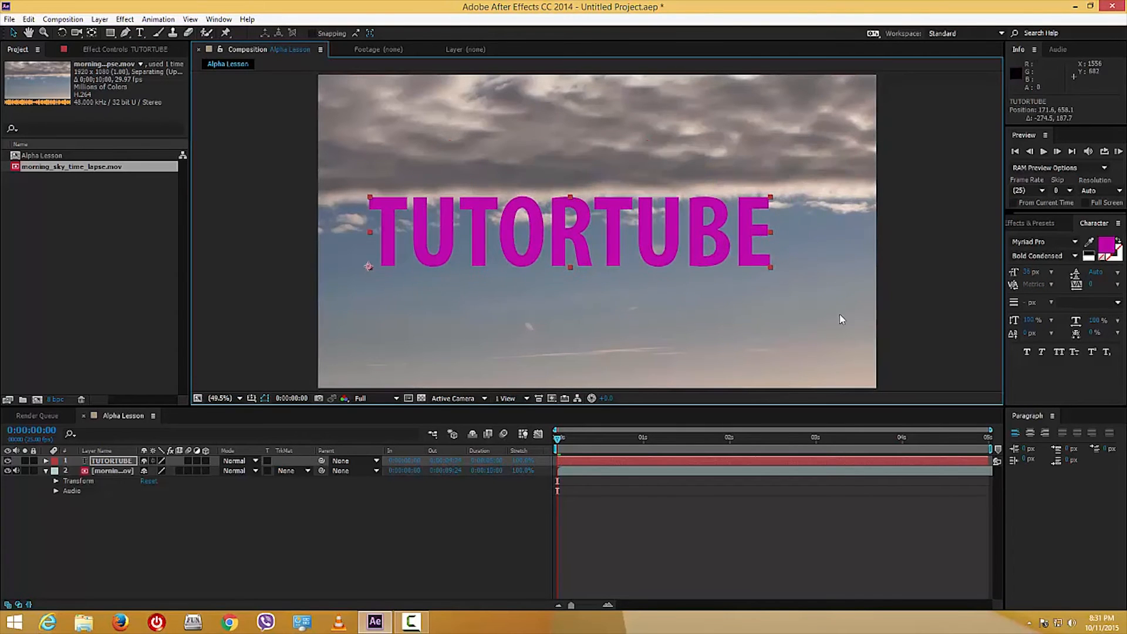
click(788, 279)
click(715, 256)
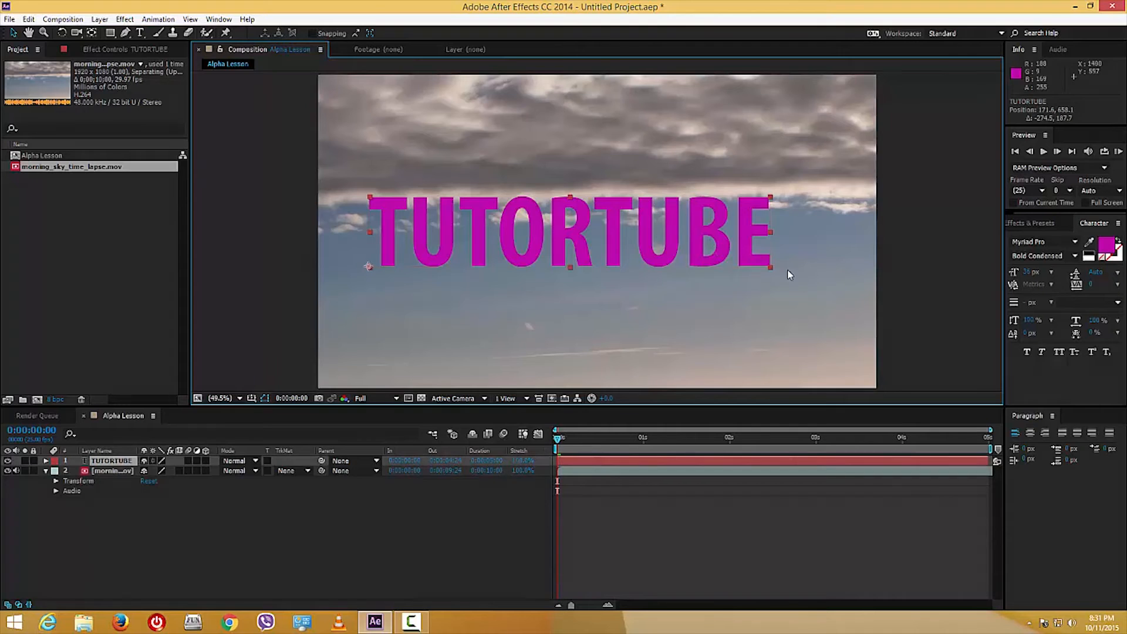
drag(769, 265, 857, 299)
drag(805, 239, 781, 247)
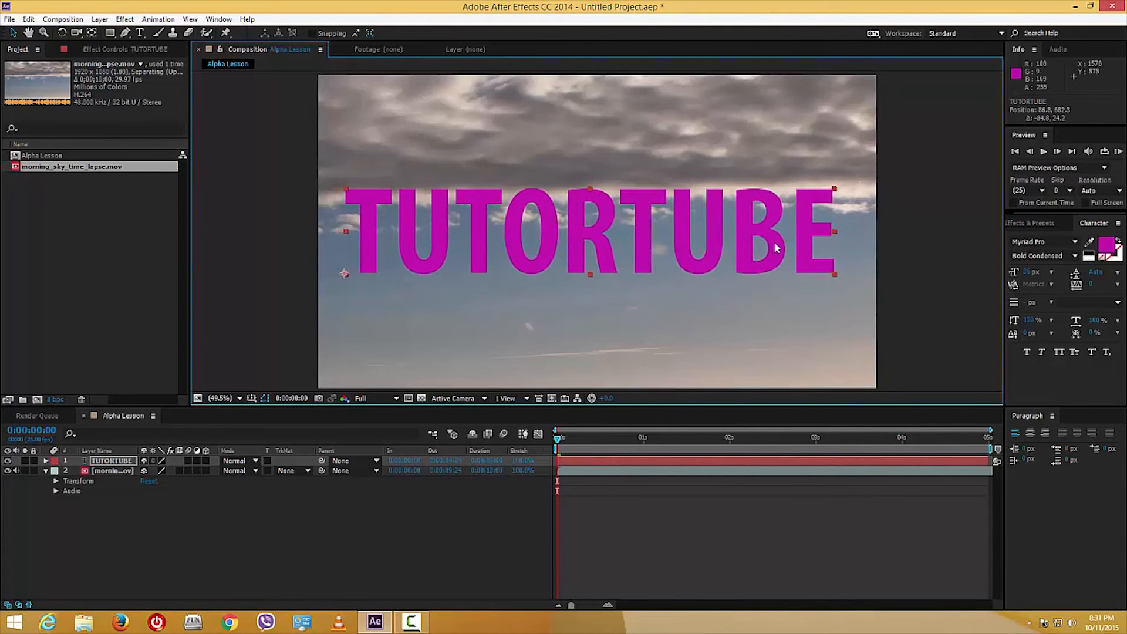
- Set the morning sky footage's track matte to Alpha Matte "TUTORTUBE"
click(312, 543)
click(118, 462)
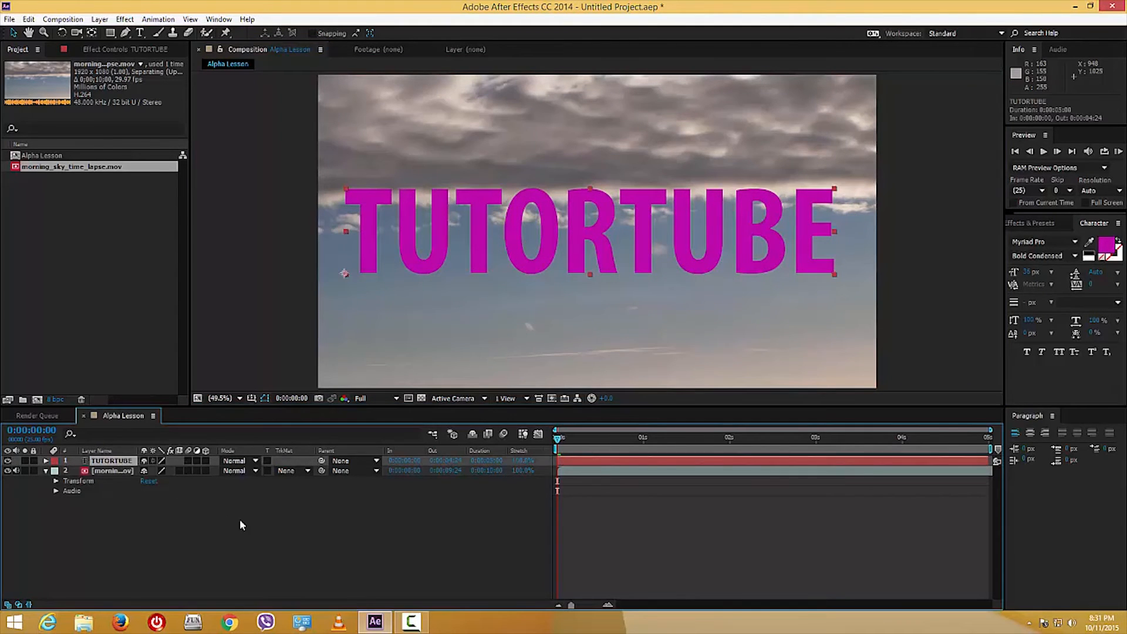
click(307, 470)
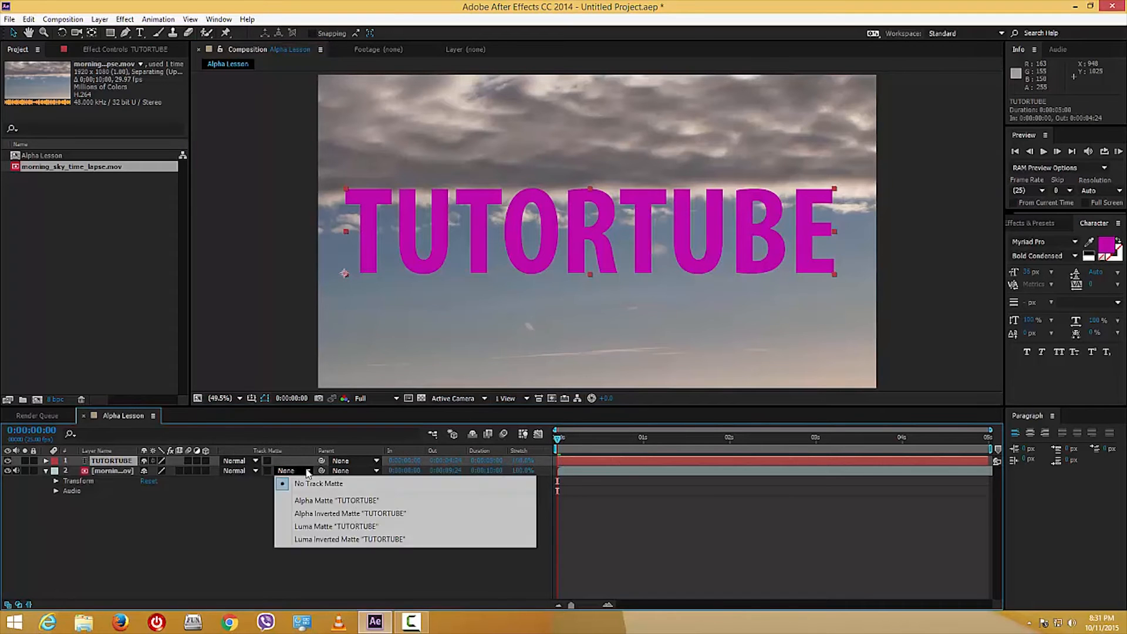
click(348, 501)
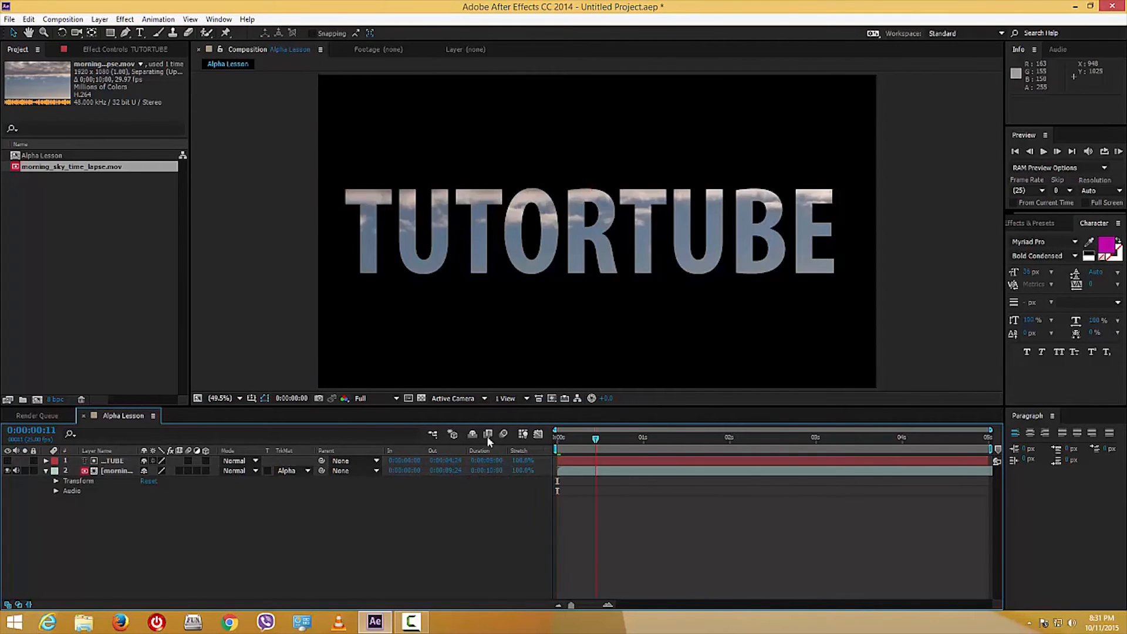
- Preview the time-lapse footage playing inside the TUTORTUBE letters
key(space)
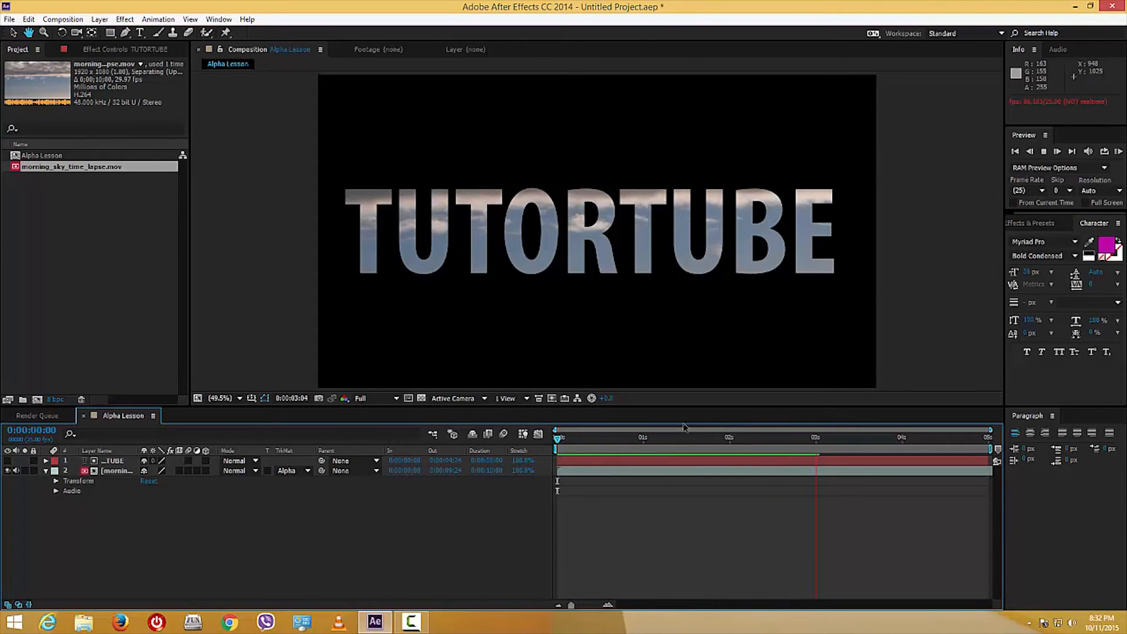
key(space)
key(space)
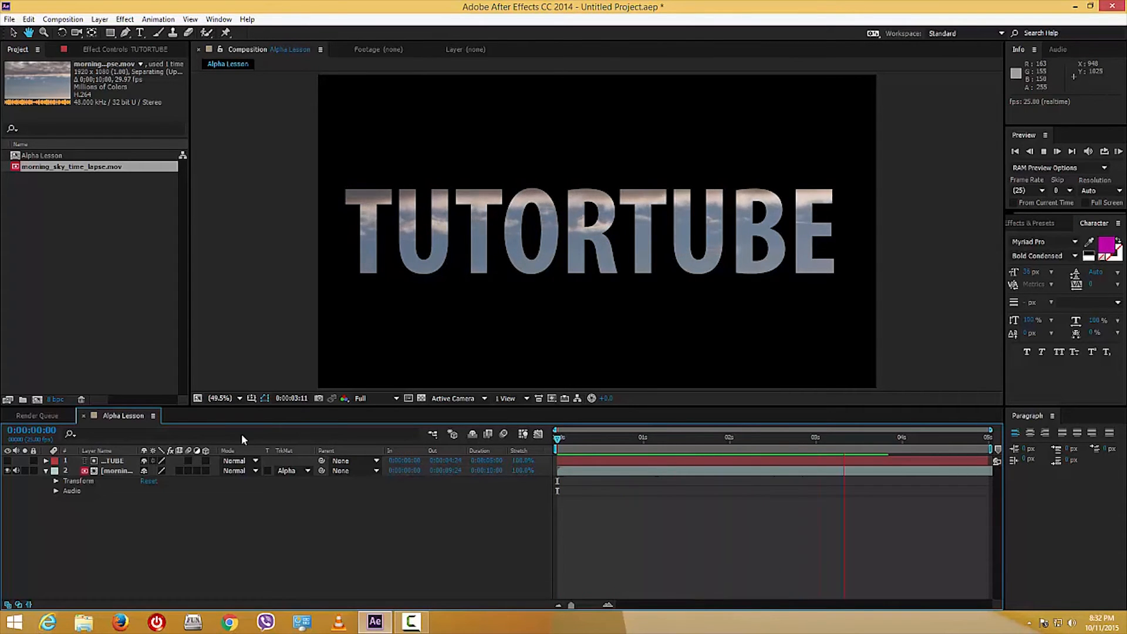
click(446, 379)
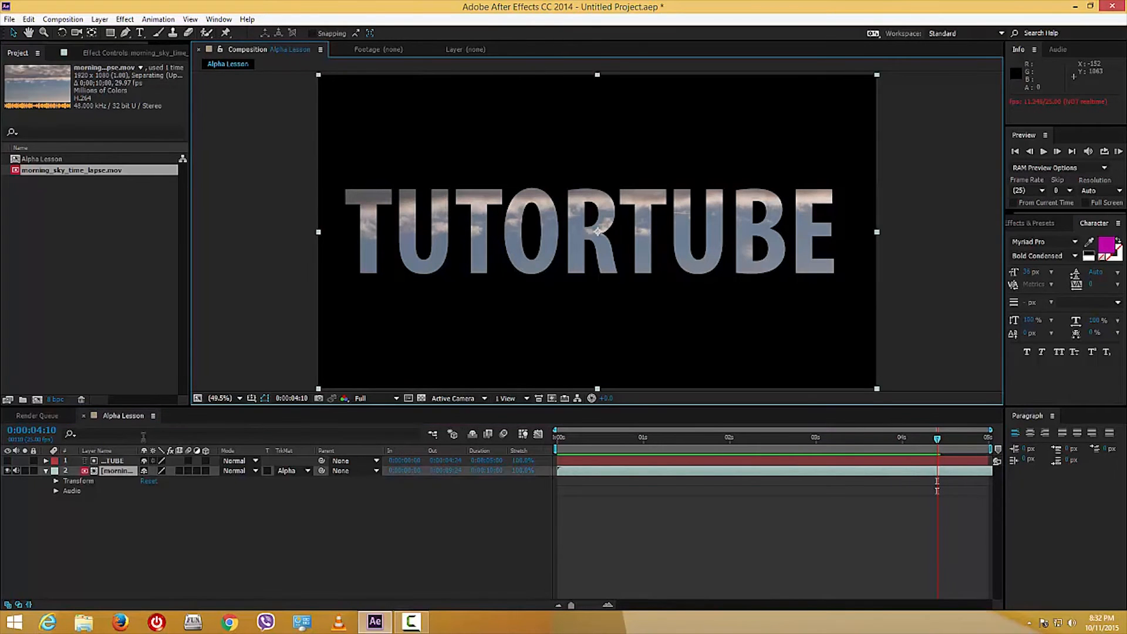
- Reveal the text layer's transform properties and enable Position keyframing at 0:00:00:00
click(115, 460)
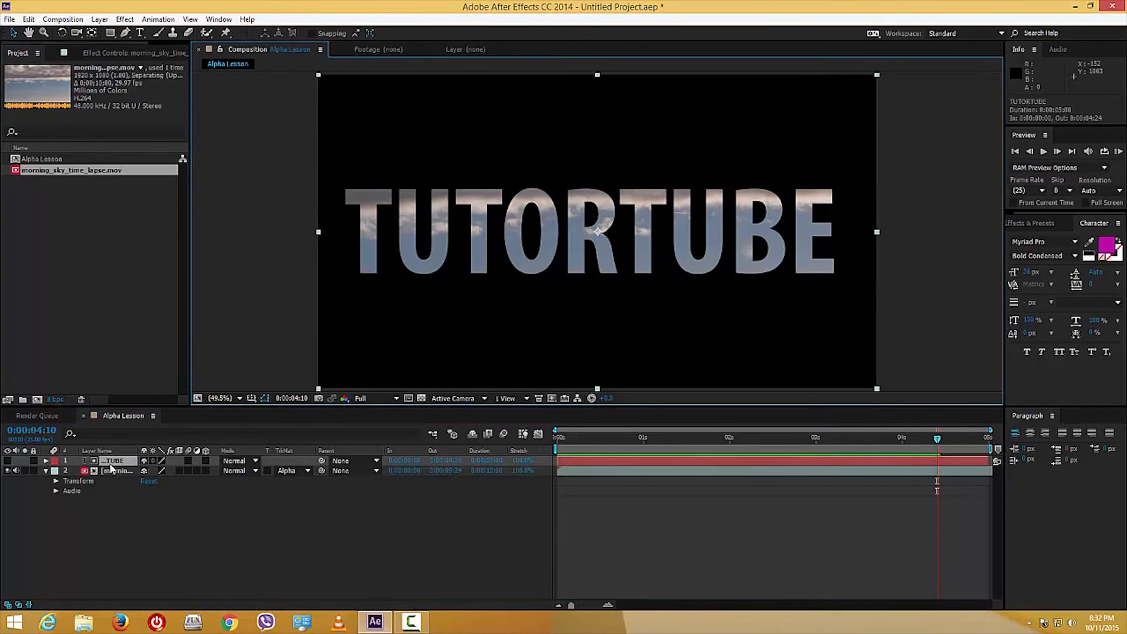
click(46, 460)
click(56, 481)
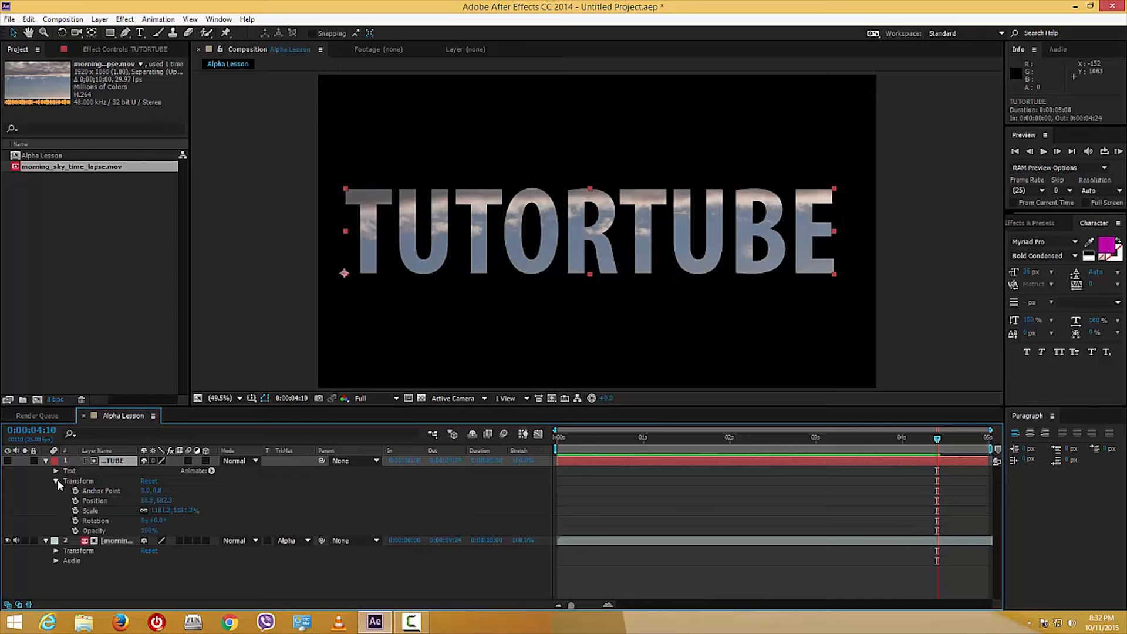
key(Home)
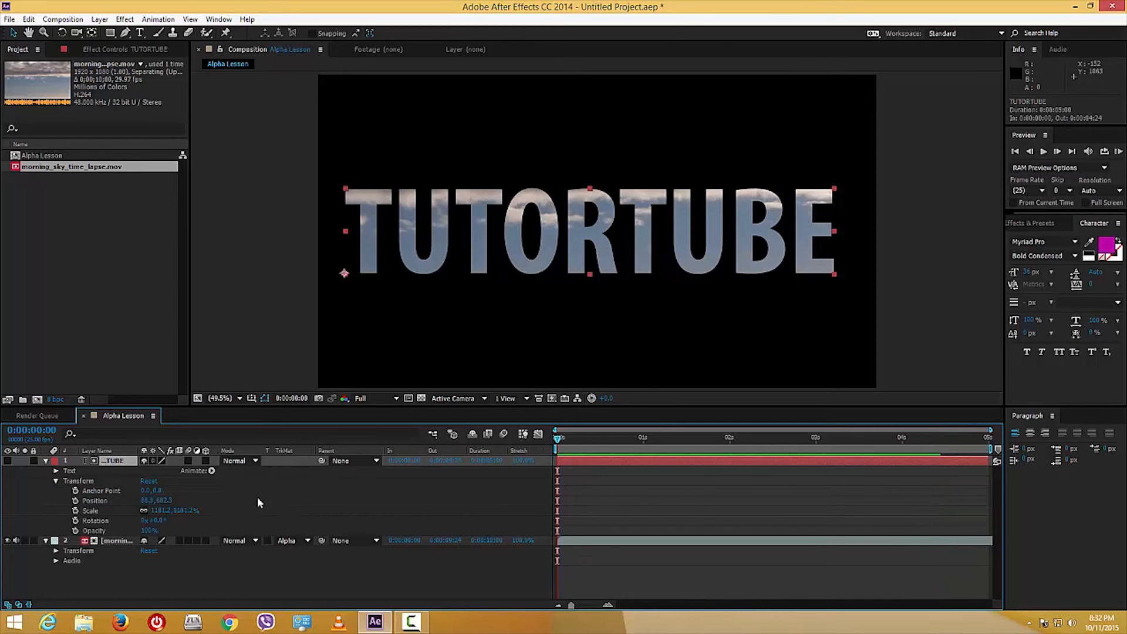
click(75, 501)
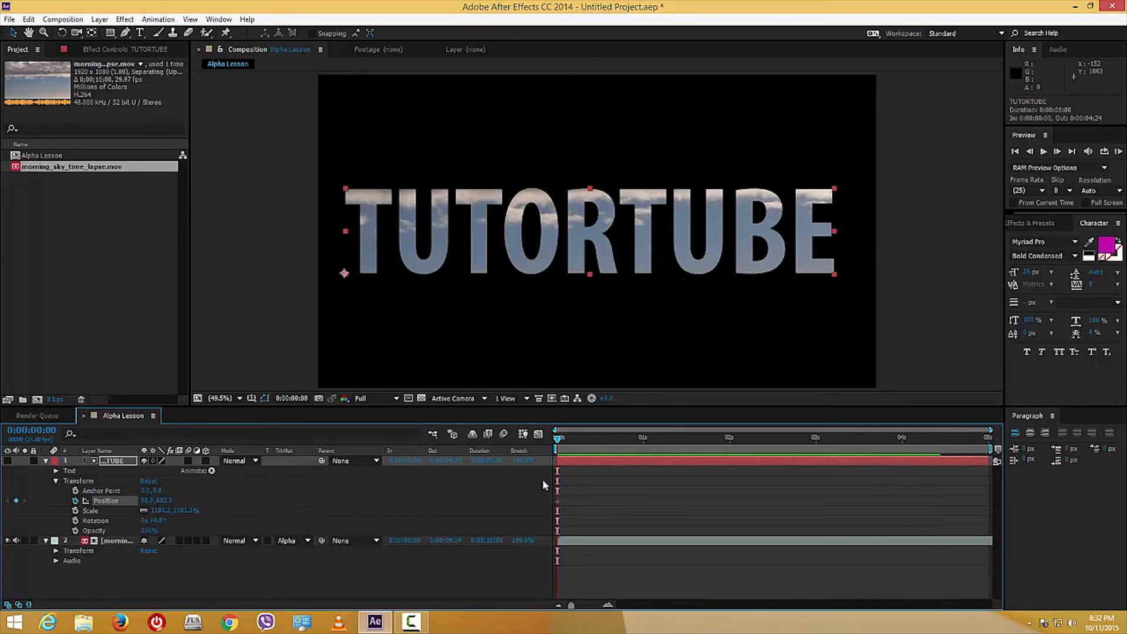
- Keyframe the text up to about 88.8, 367.4 at one second and down to about 88.8, 956.9 at two seconds
click(643, 439)
drag(653, 203, 651, 112)
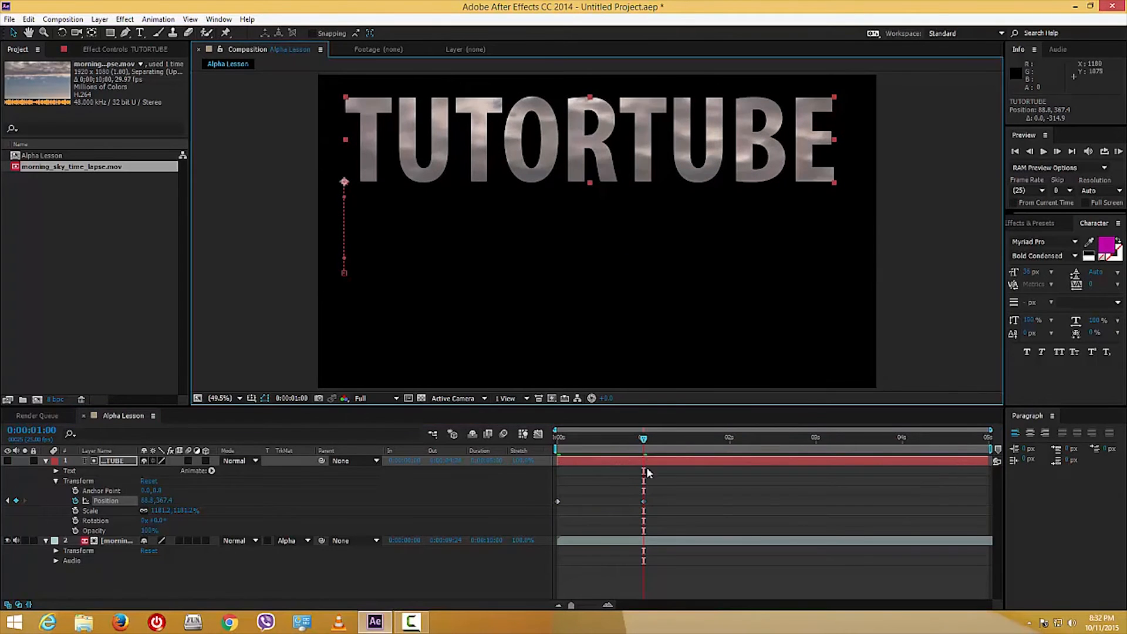
drag(685, 439, 730, 439)
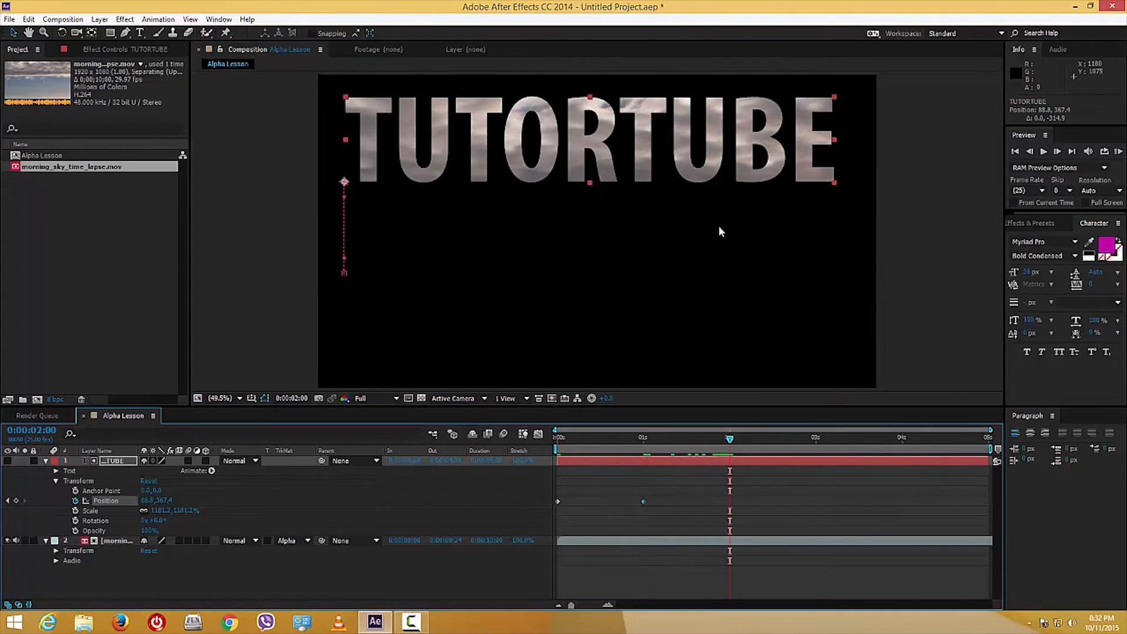
drag(683, 141, 683, 313)
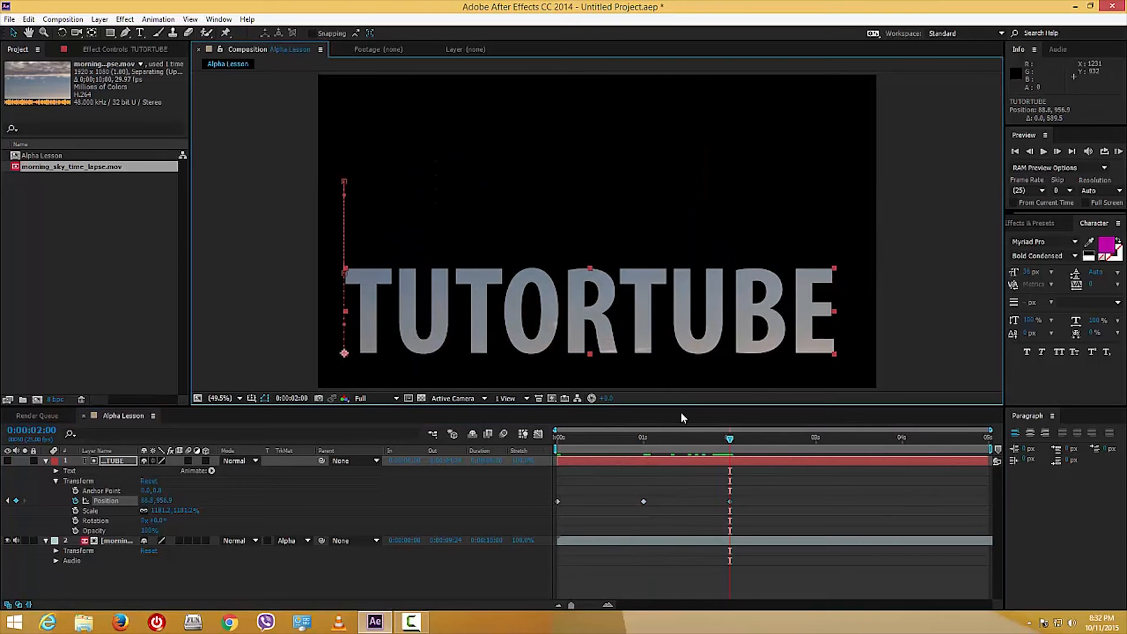
- Preview the text's up-and-down animation from the start of the composition
key(Home)
click(227, 454)
key(space)
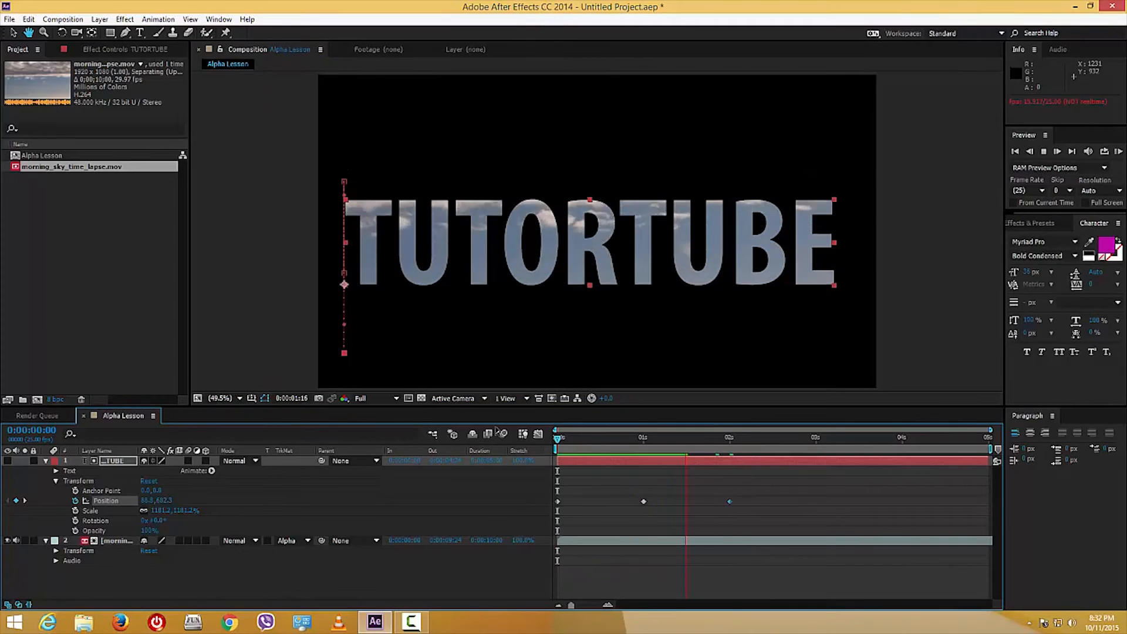
key(space)
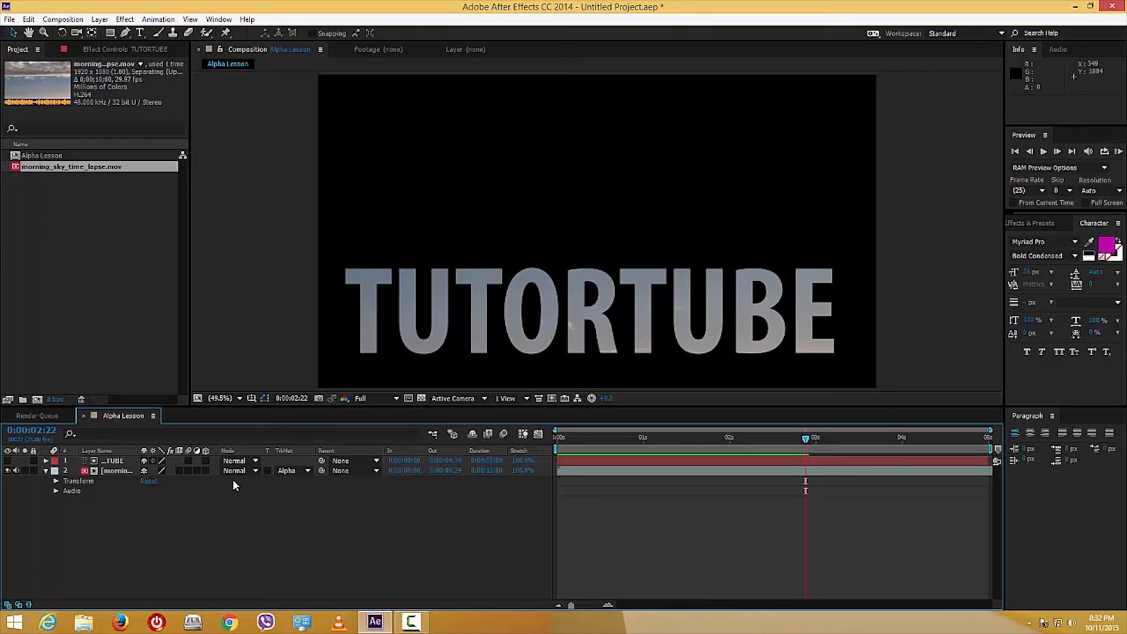
- Select the letter O of the text and change the sky footage's track matte to Luma Matte "TUTORTUBE"
click(121, 462)
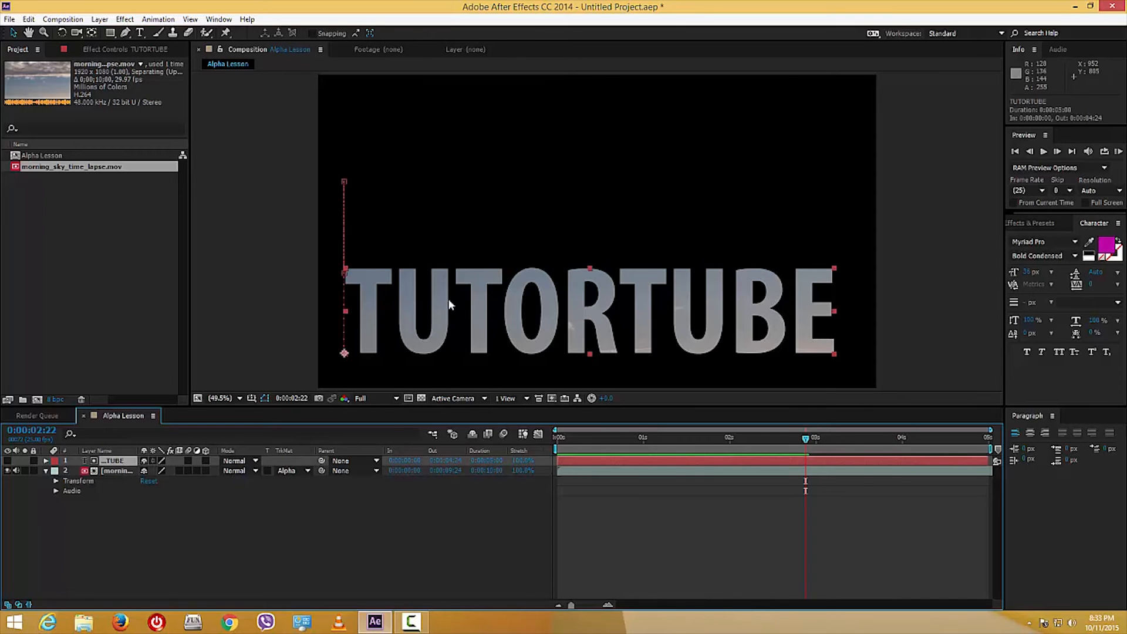
click(142, 34)
drag(507, 320, 546, 323)
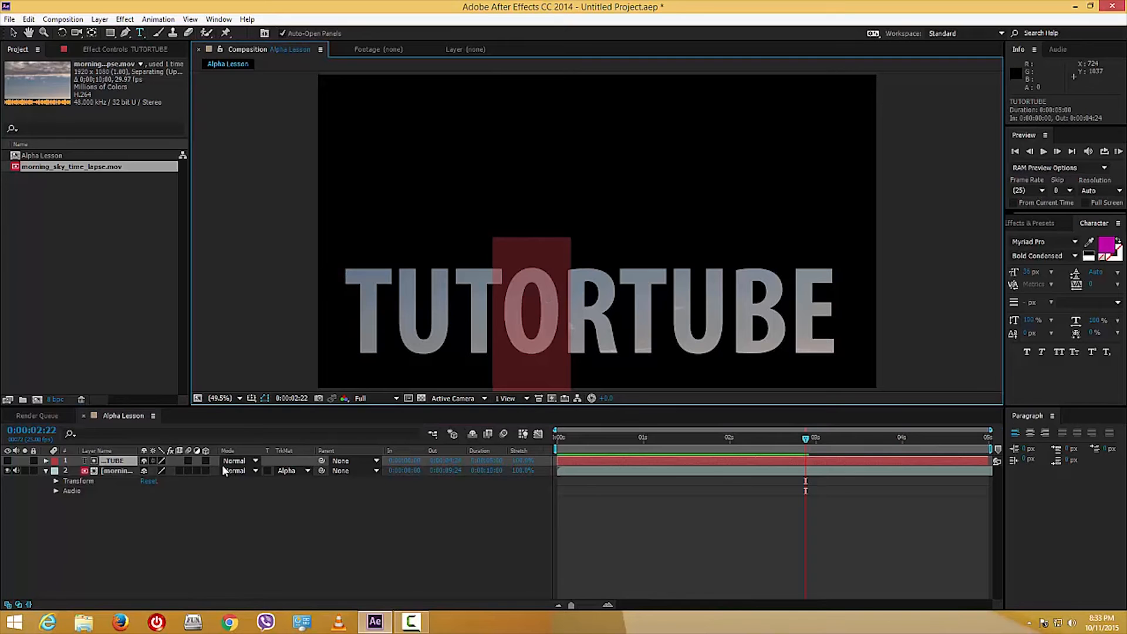
click(299, 470)
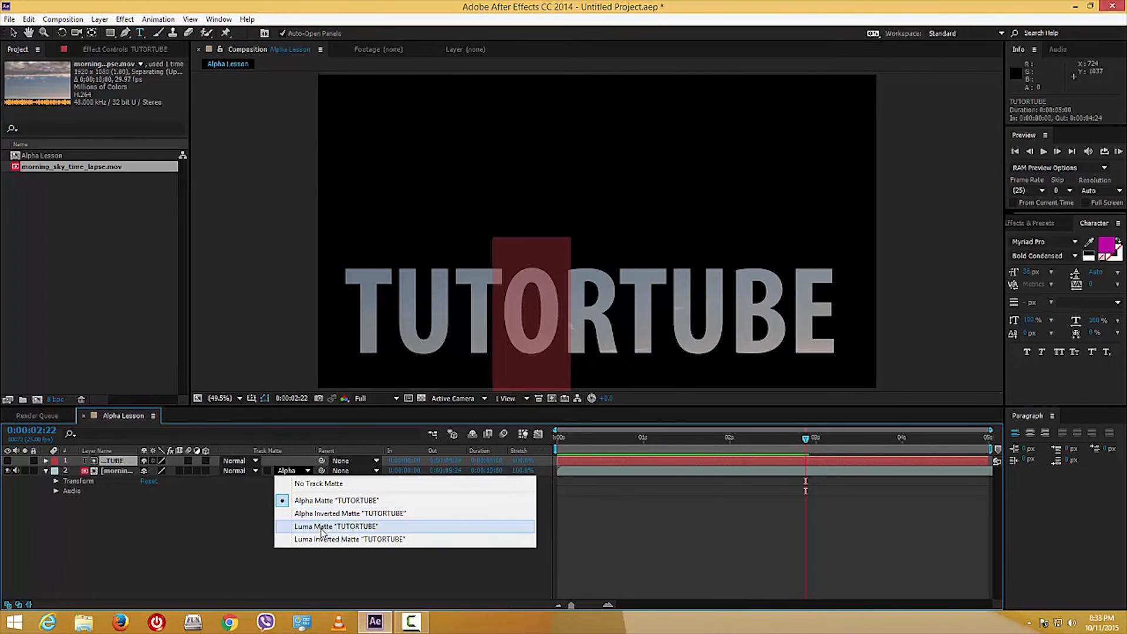
click(322, 527)
- Recolour the letter O of TUTORTUBE to white (FFFFFF)
drag(509, 300, 549, 302)
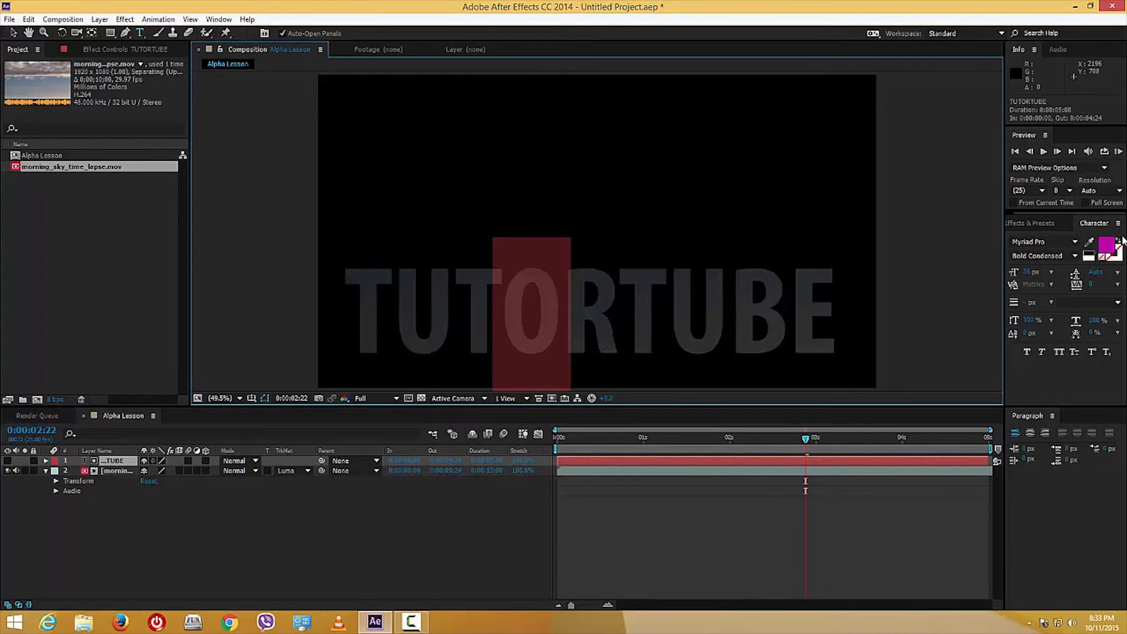
click(1110, 249)
drag(405, 470, 233, 421)
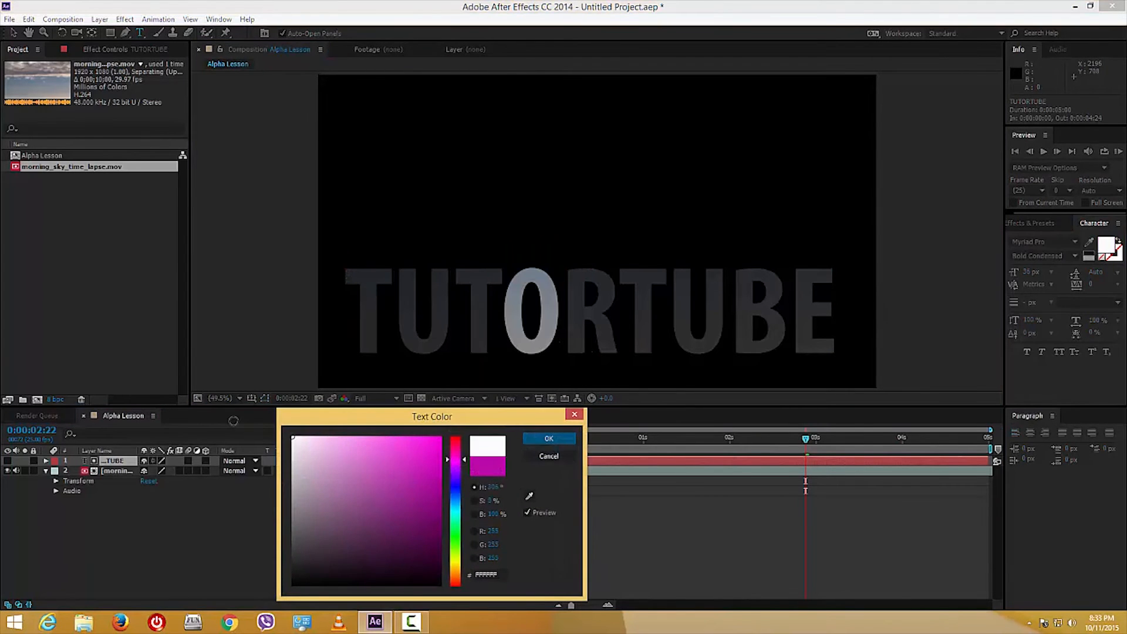
click(552, 439)
- Recolour the first letter R of TUTORTUBE to a muted blue
drag(578, 304, 610, 305)
click(1109, 245)
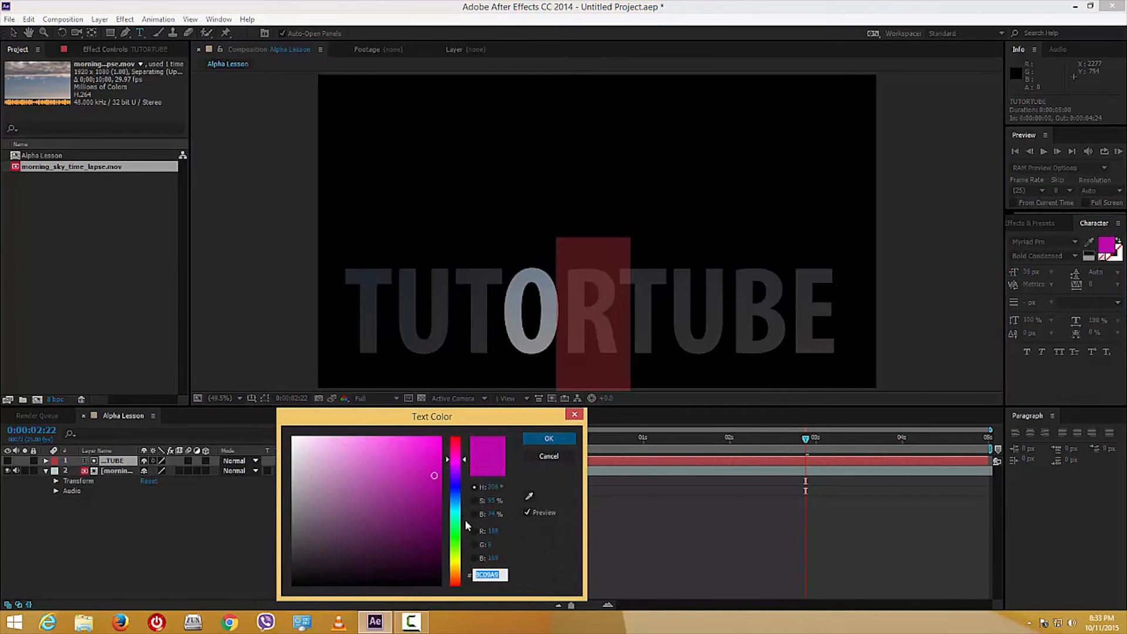
click(456, 487)
mouse_move(321, 483)
mouse_down()
mouse_move(360, 553)
mouse_move(330, 432)
mouse_move(372, 536)
mouse_move(377, 498)
mouse_up()
click(549, 440)
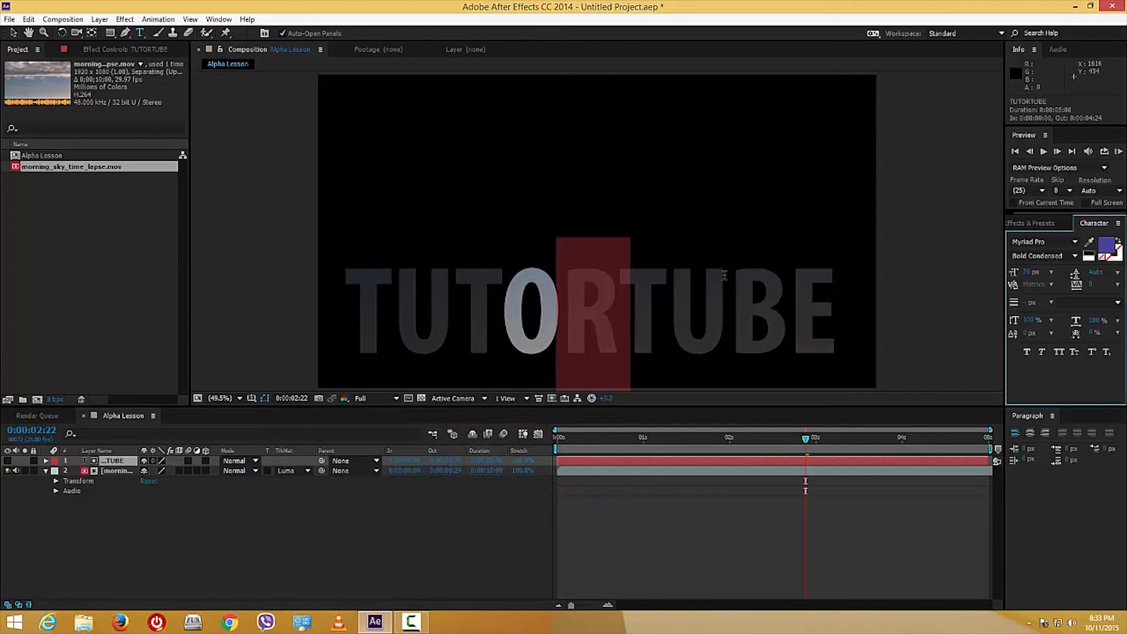
- Scrub the luma-matted text animation back to 0:00:00:00 and deselect the text layer
click(14, 34)
drag(650, 439, 463, 433)
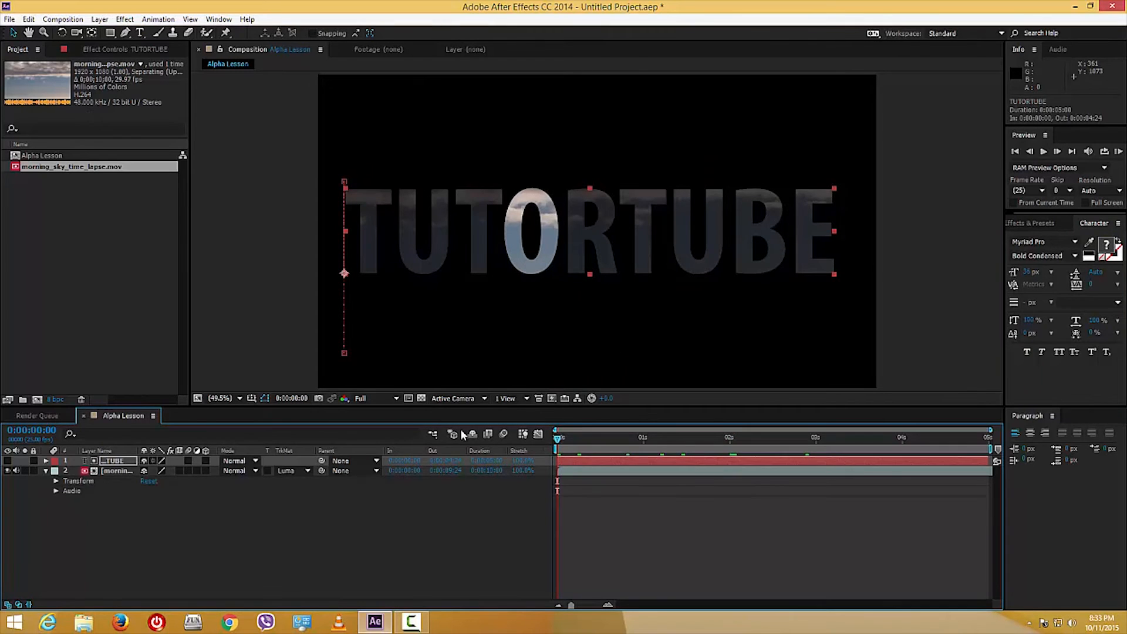
click(419, 564)
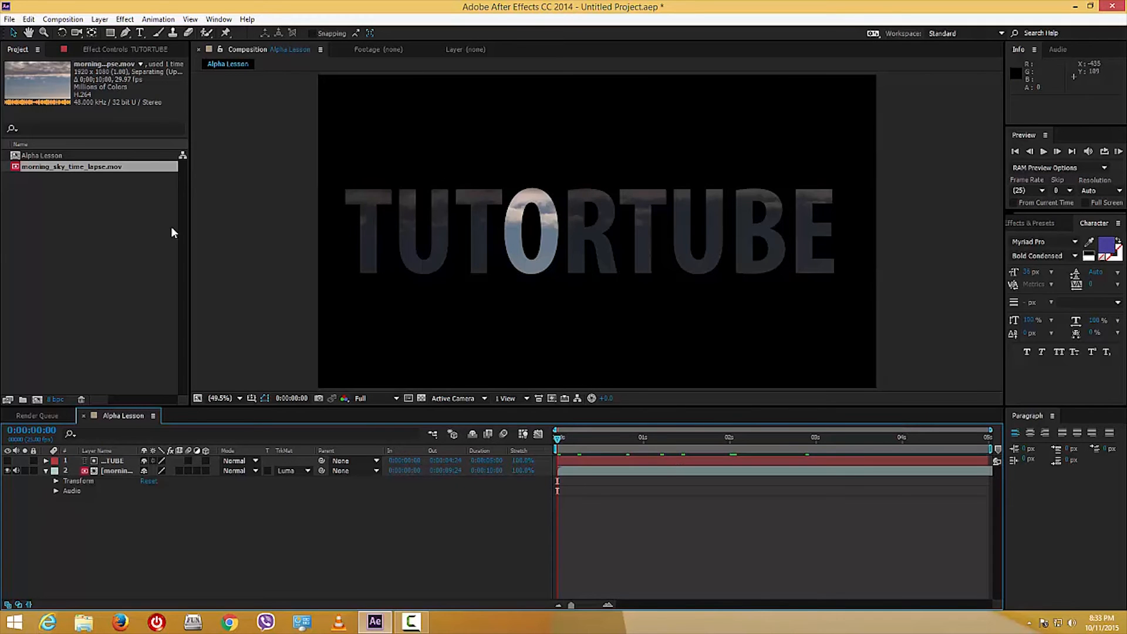
click(110, 33)
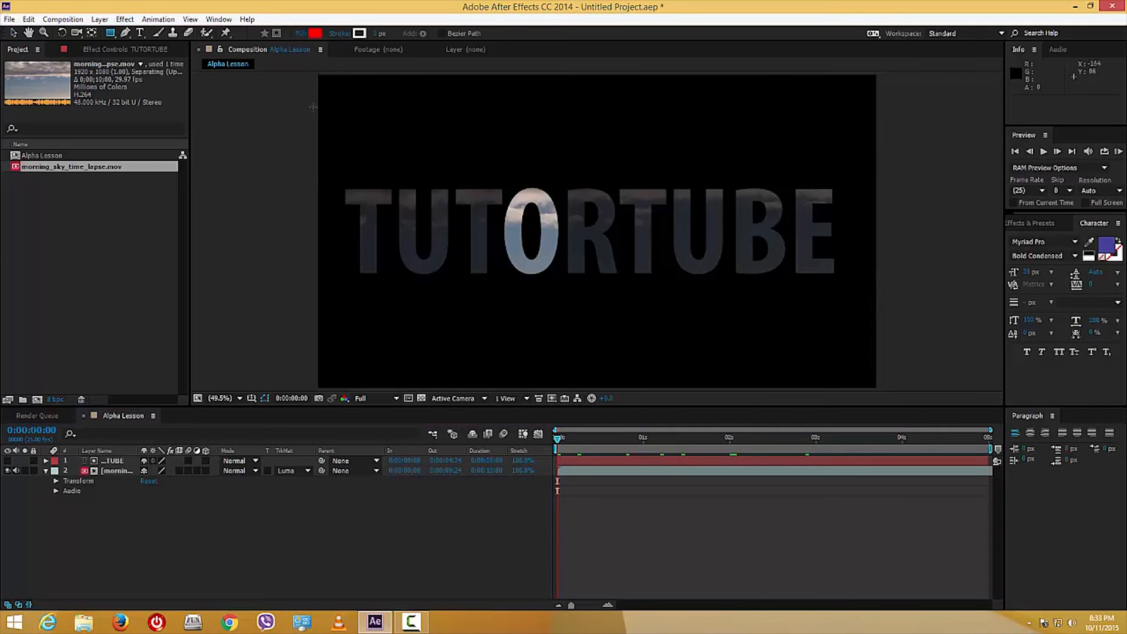
drag(320, 73, 880, 390)
drag(82, 465, 107, 545)
key(Delete)
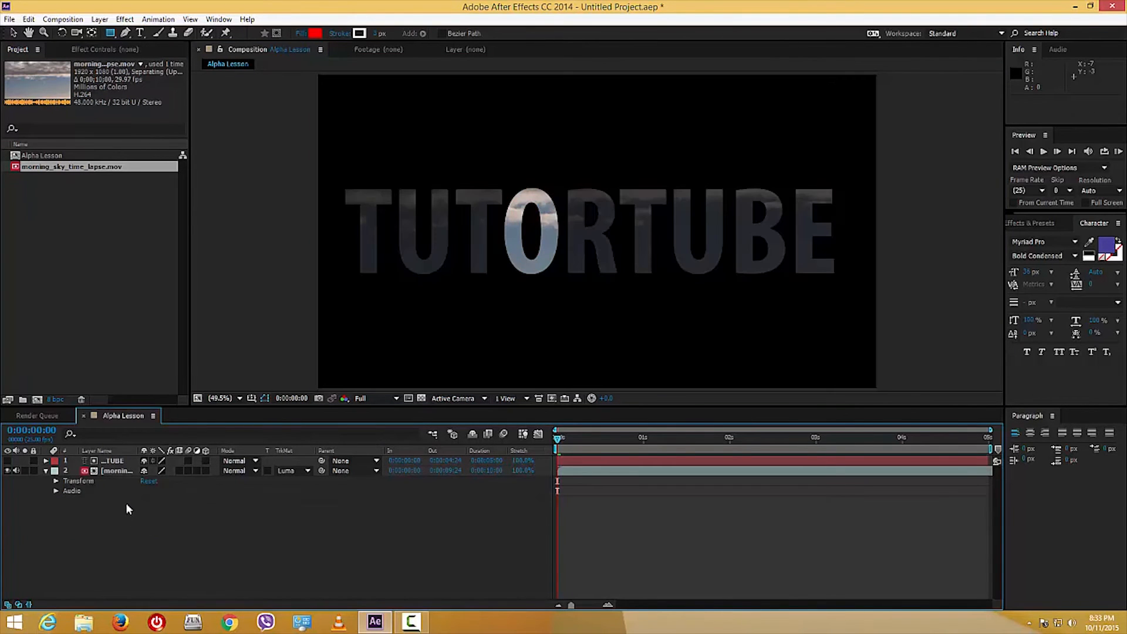
- Create a 1920 x 1080 solid layer in medium blue (626DFF)
right_click(196, 554)
mouse_move(278, 427)
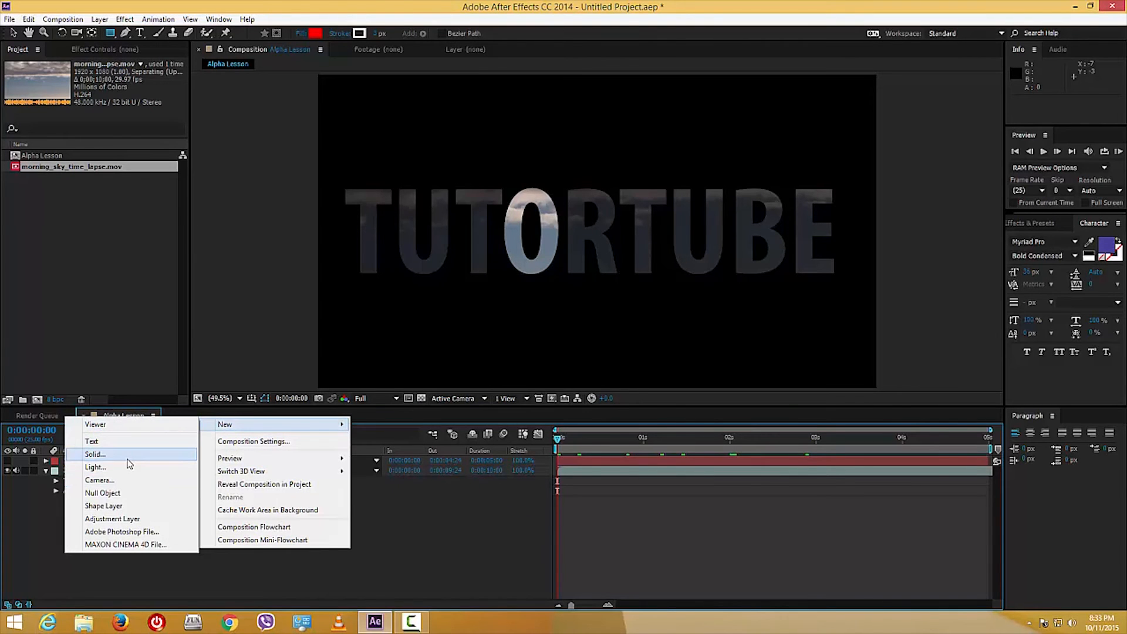
click(94, 454)
drag(467, 183, 852, 106)
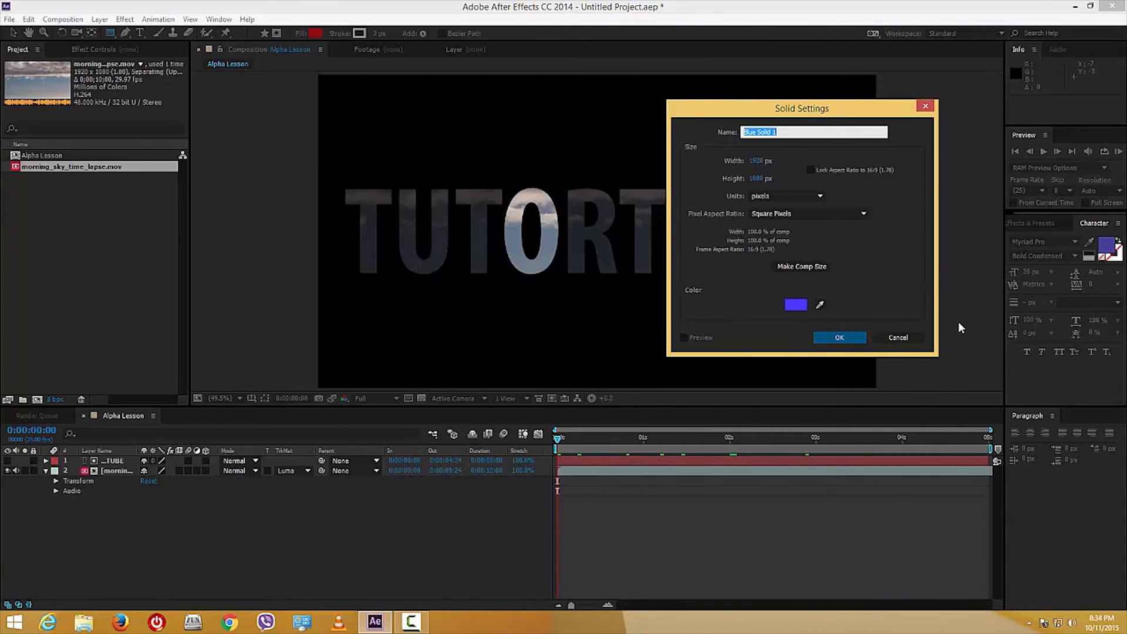
click(804, 306)
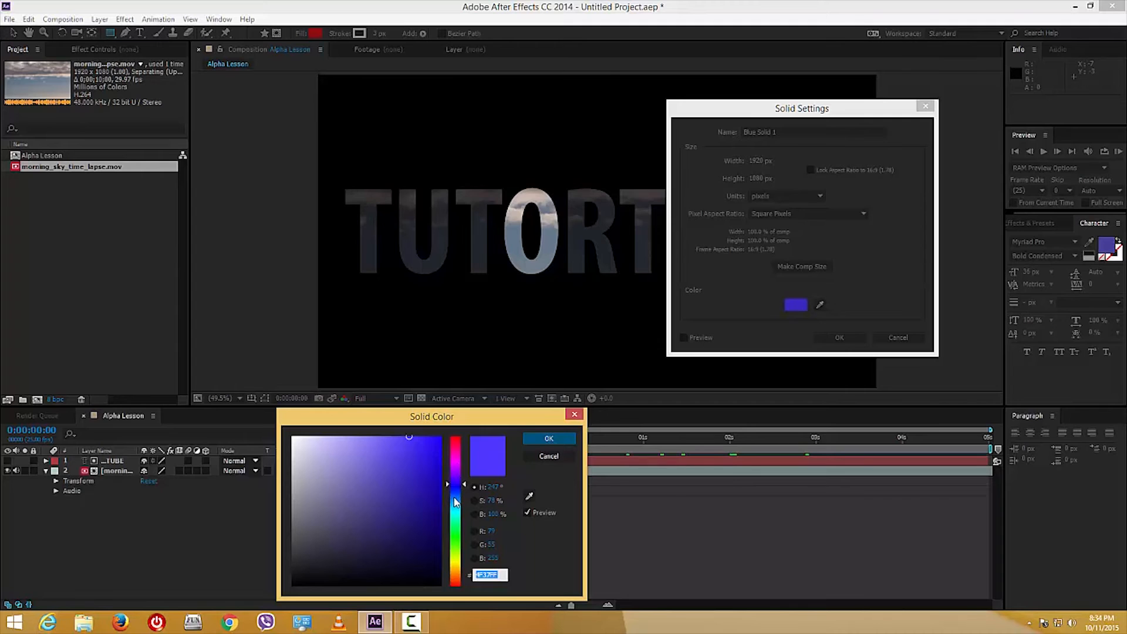
click(456, 489)
click(384, 432)
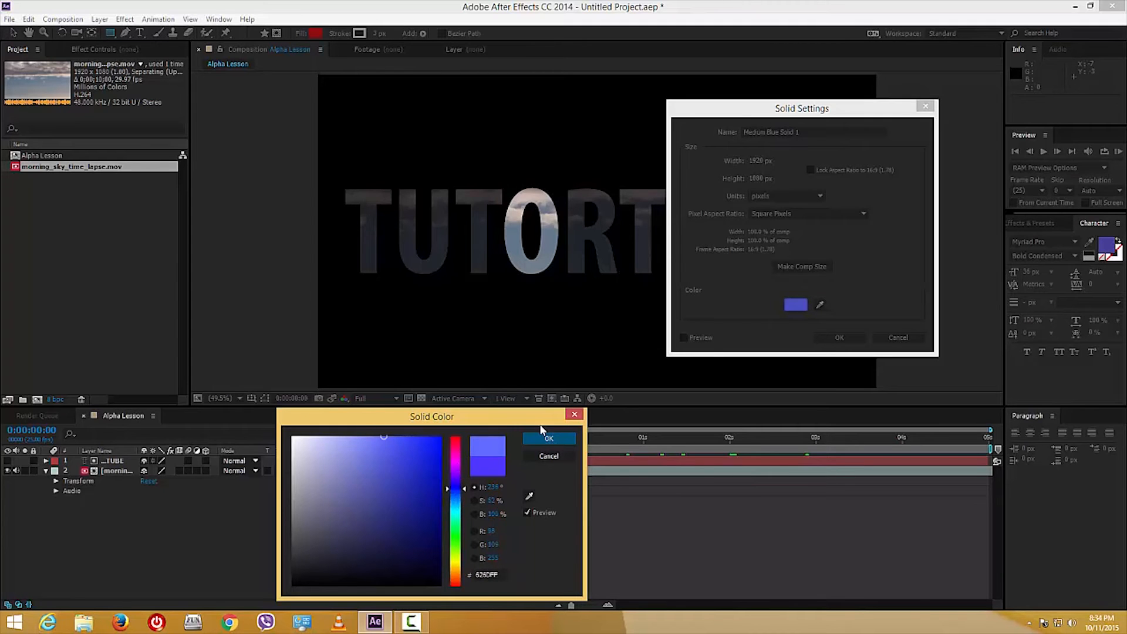
click(547, 437)
click(845, 336)
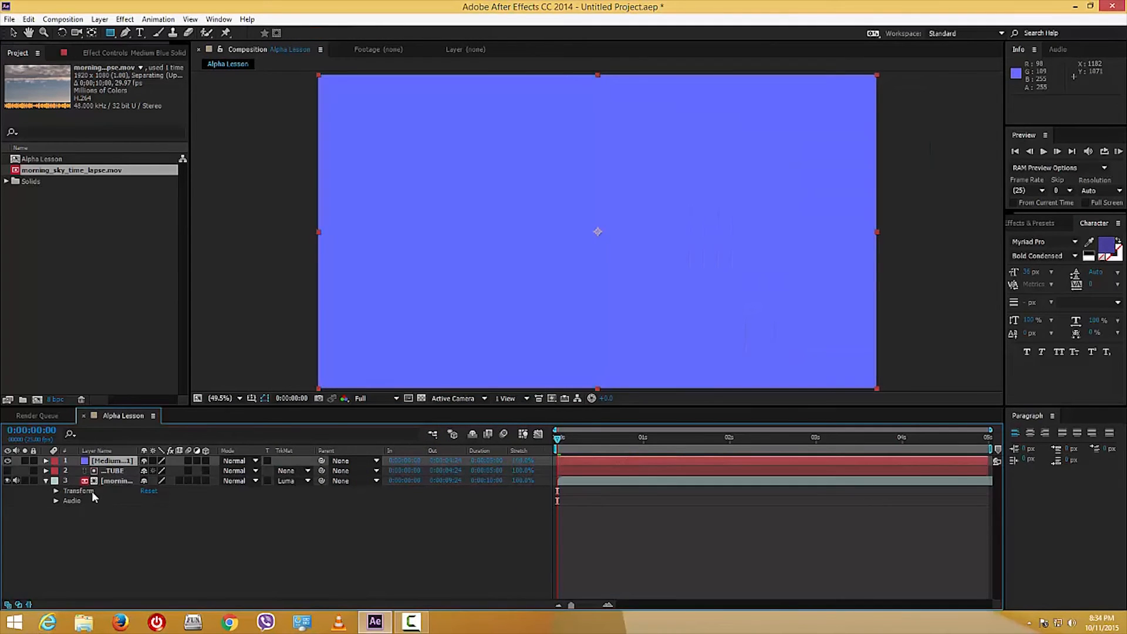
- Move the blue solid beneath the sky footage and change the footage's track matte to Alpha Matte "TUTORTUBE"
drag(109, 461, 104, 515)
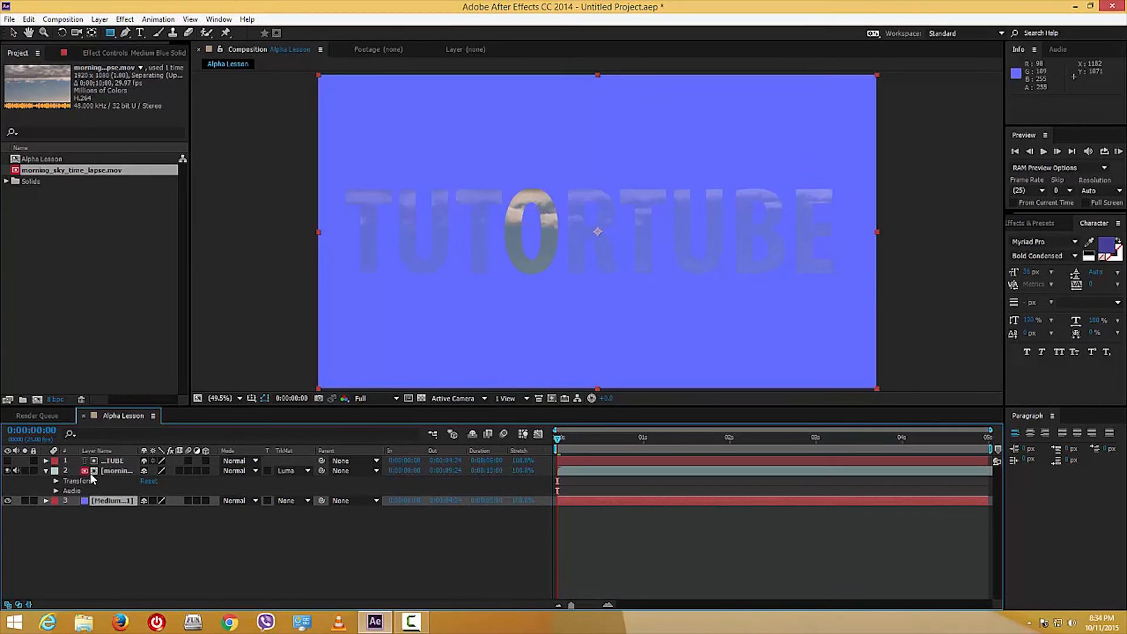
click(112, 472)
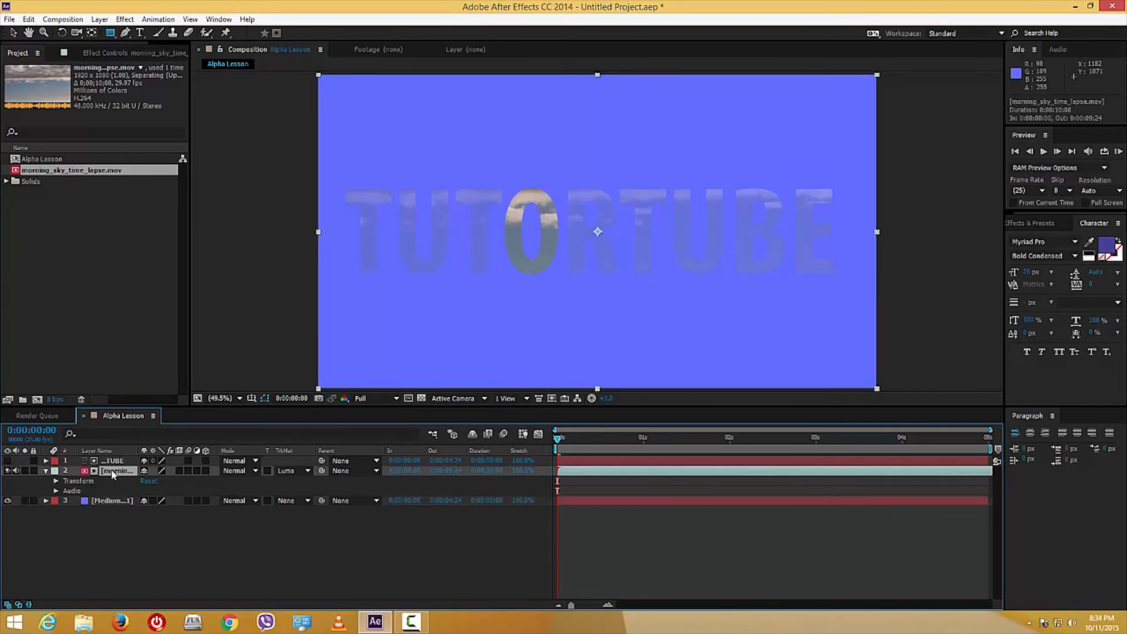
click(303, 472)
click(308, 486)
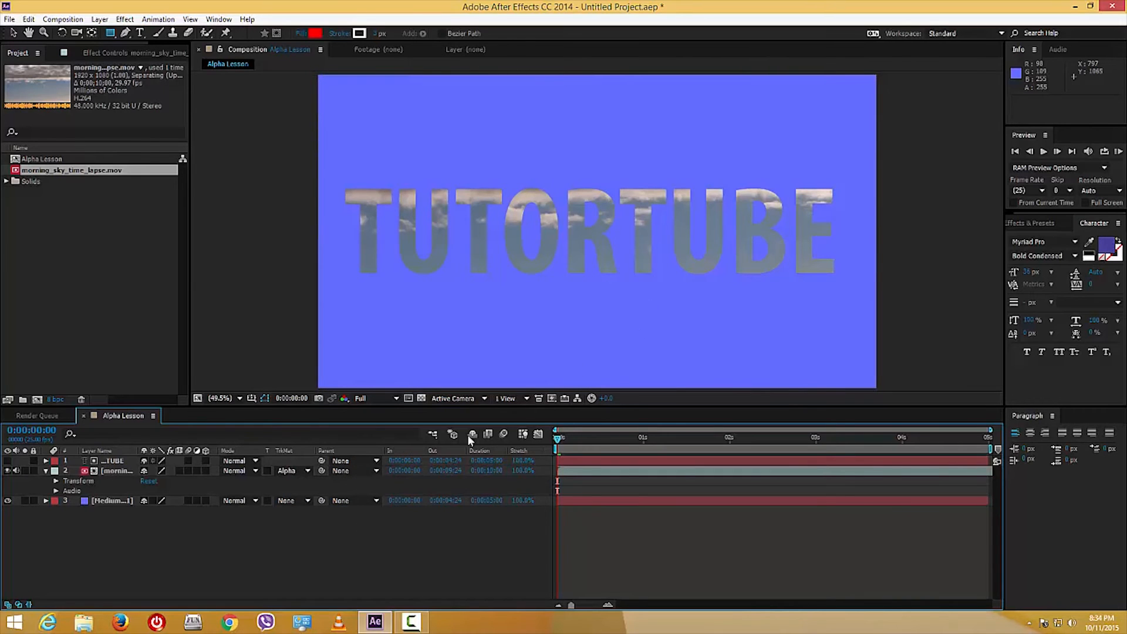
click(94, 502)
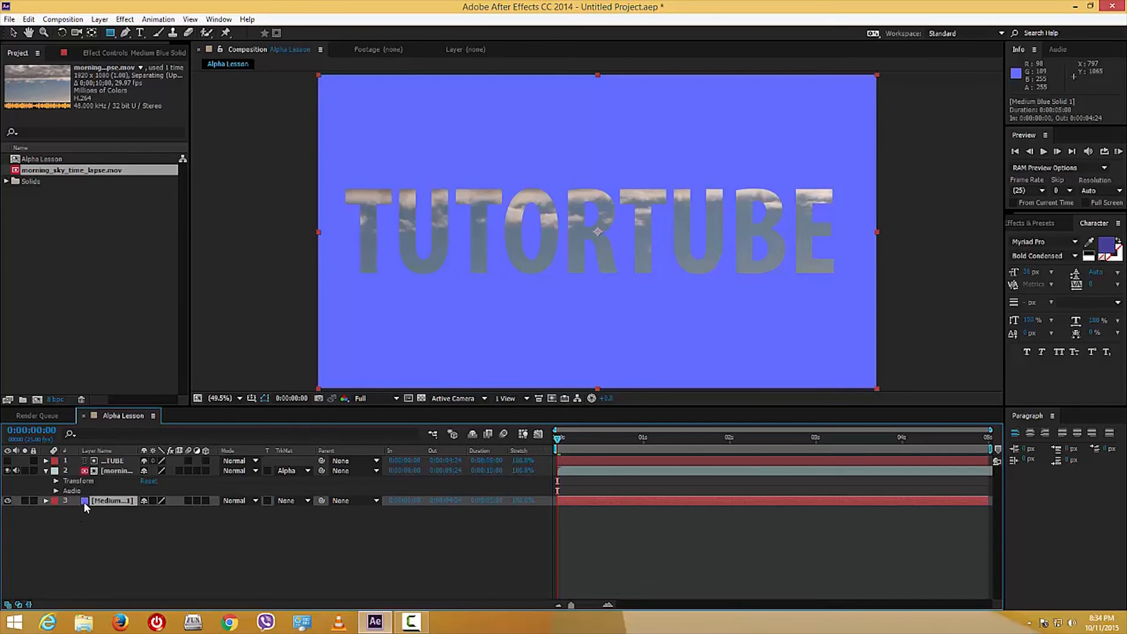
double_click(83, 501)
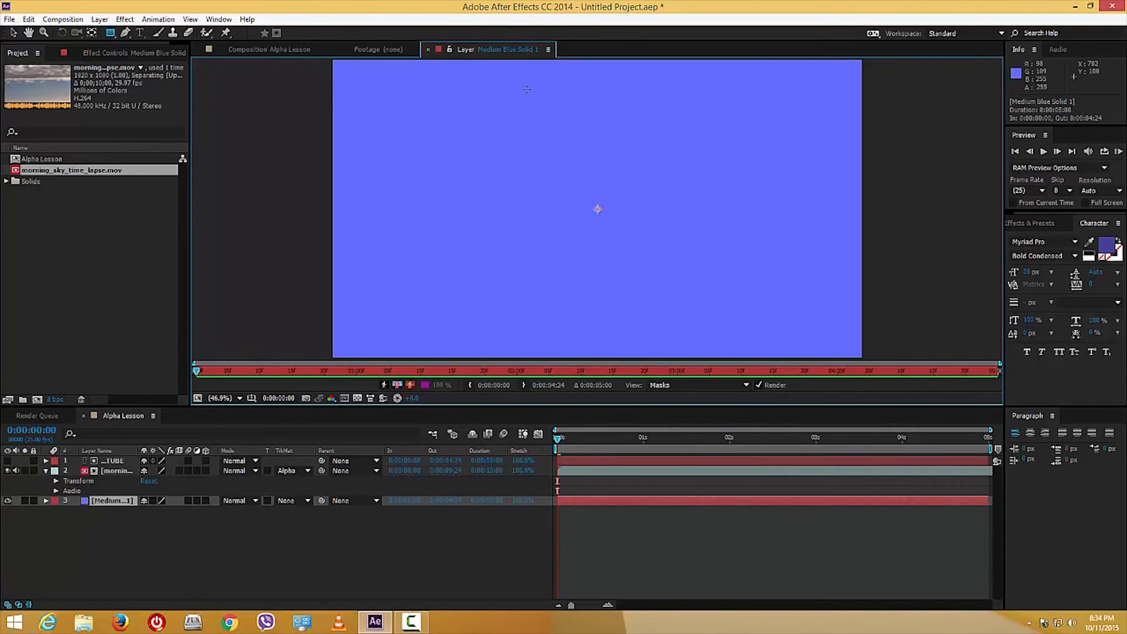
click(268, 50)
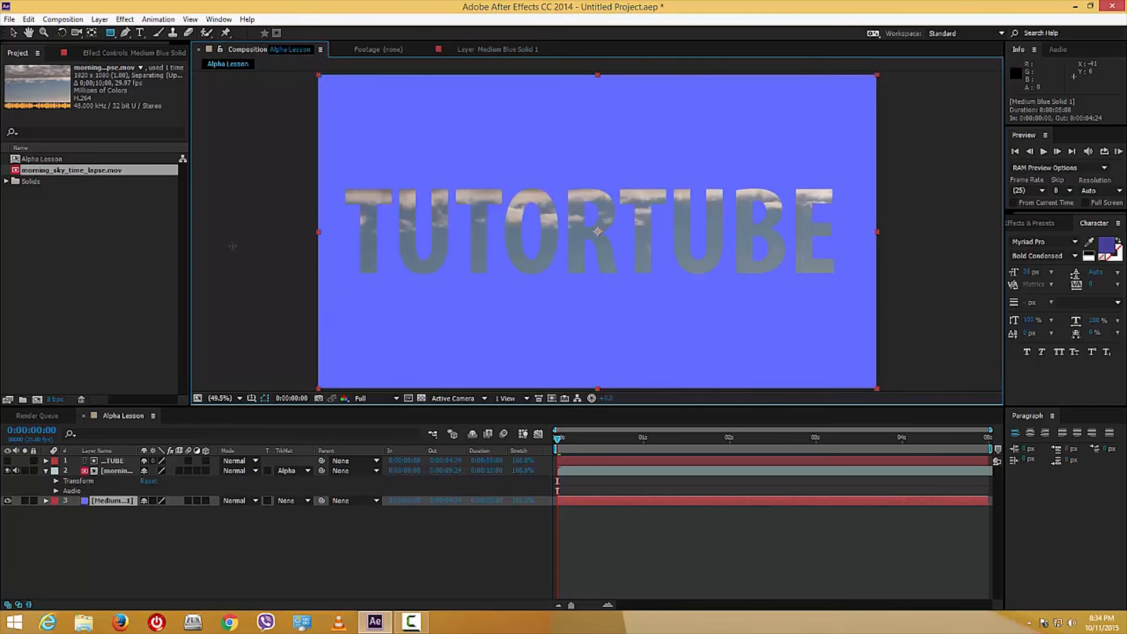
click(101, 512)
click(101, 501)
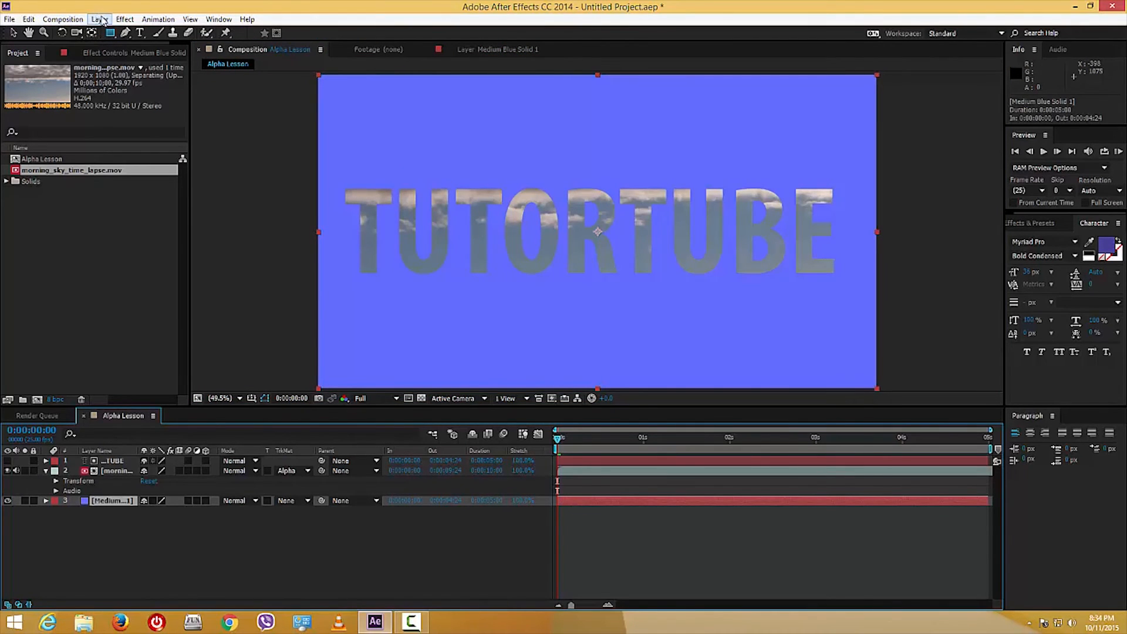
click(99, 19)
click(113, 508)
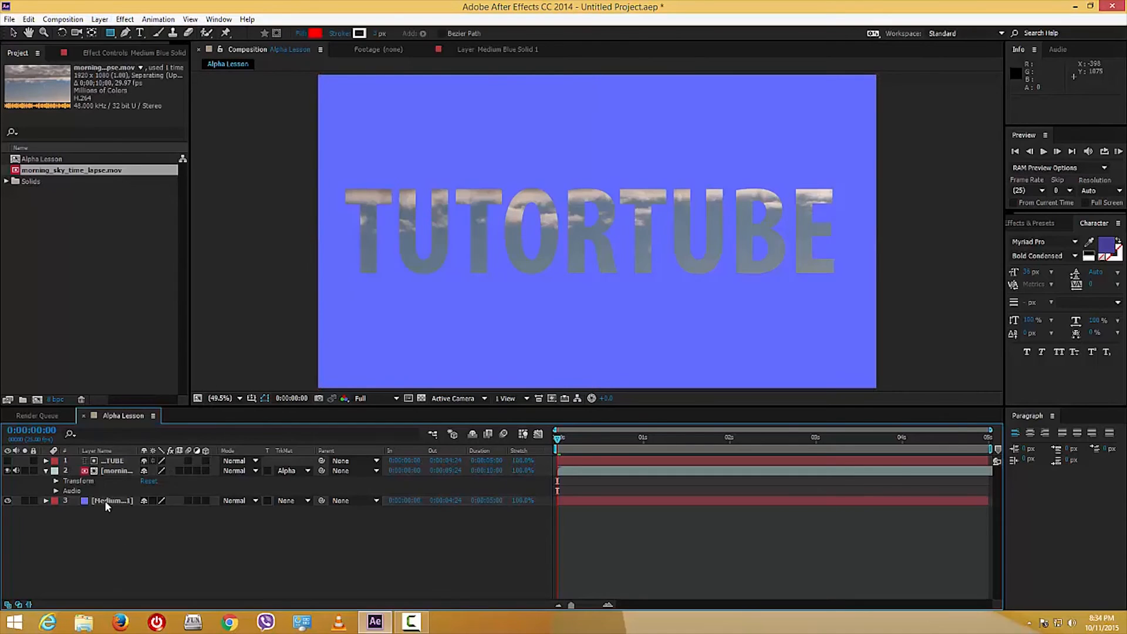
- Recolour the background solid to a dark navy blue in its solid settings
click(105, 501)
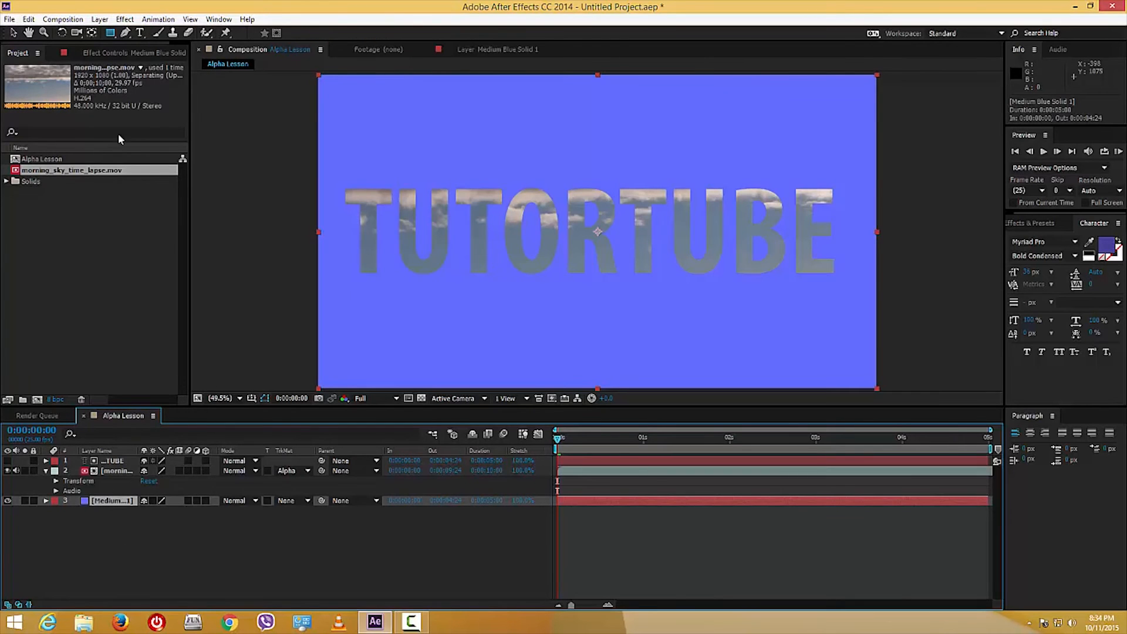
click(99, 20)
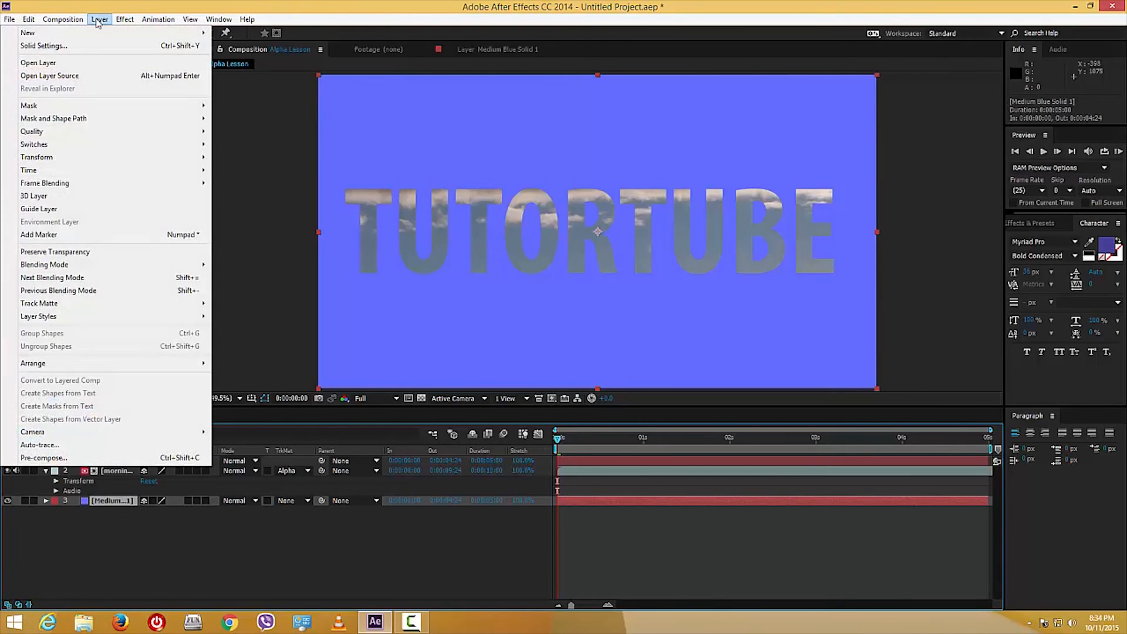
click(70, 52)
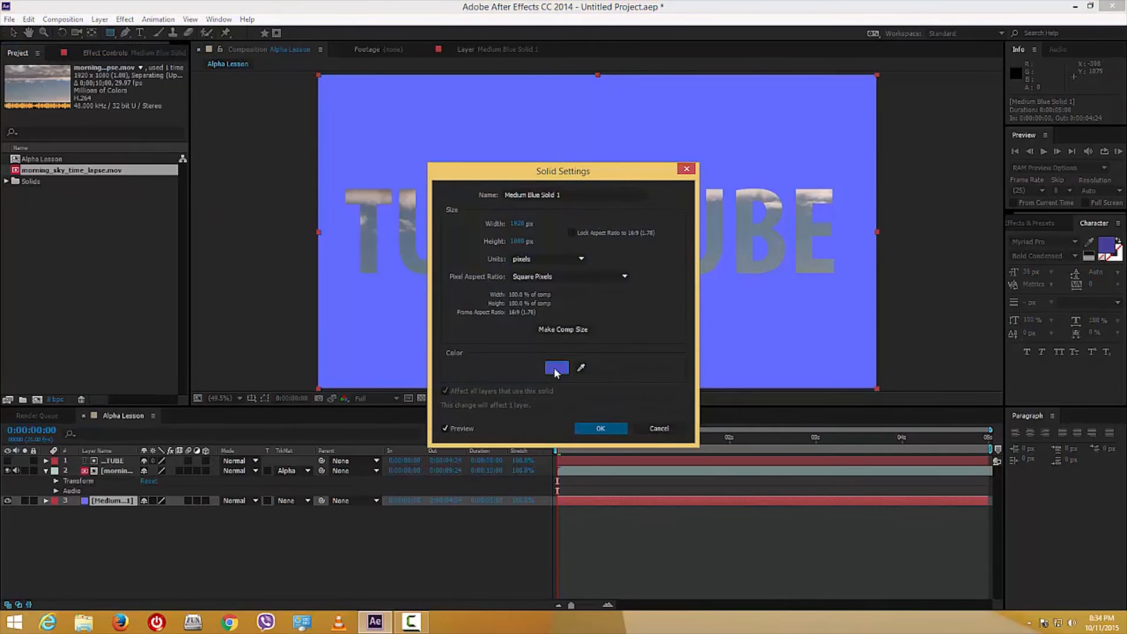
click(557, 367)
click(382, 528)
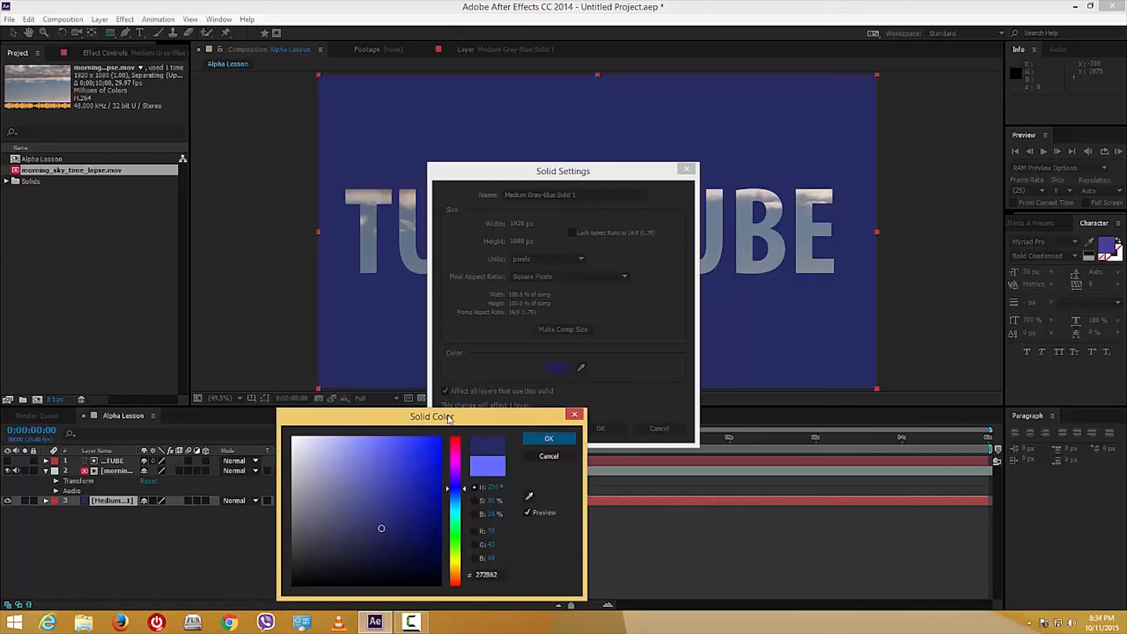
drag(450, 416, 899, 272)
drag(831, 385, 838, 397)
click(998, 295)
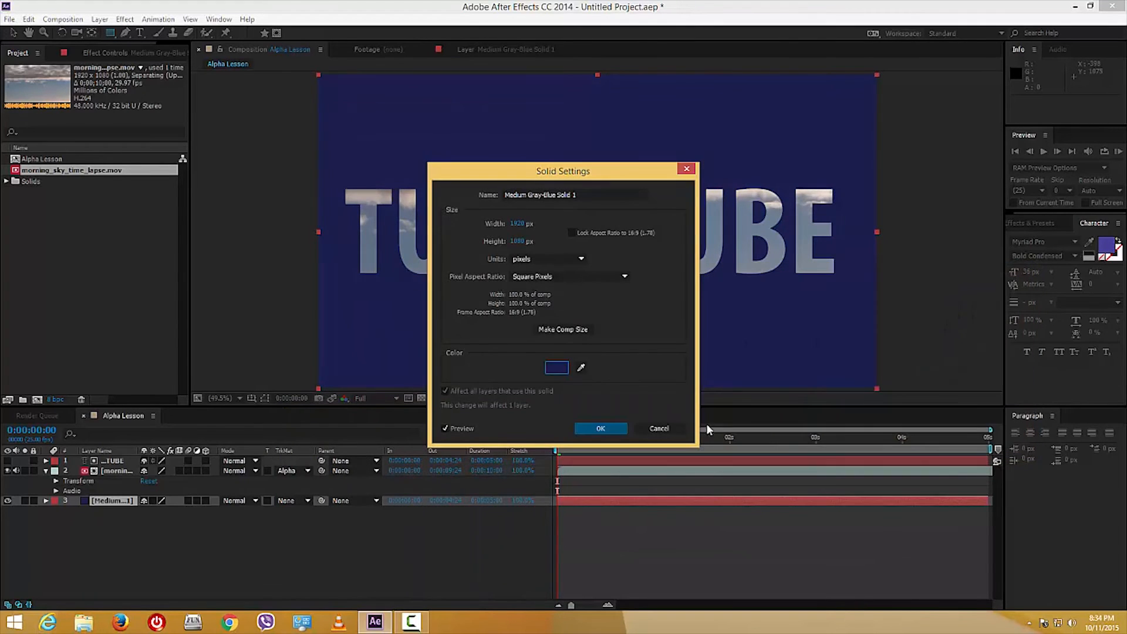
click(600, 428)
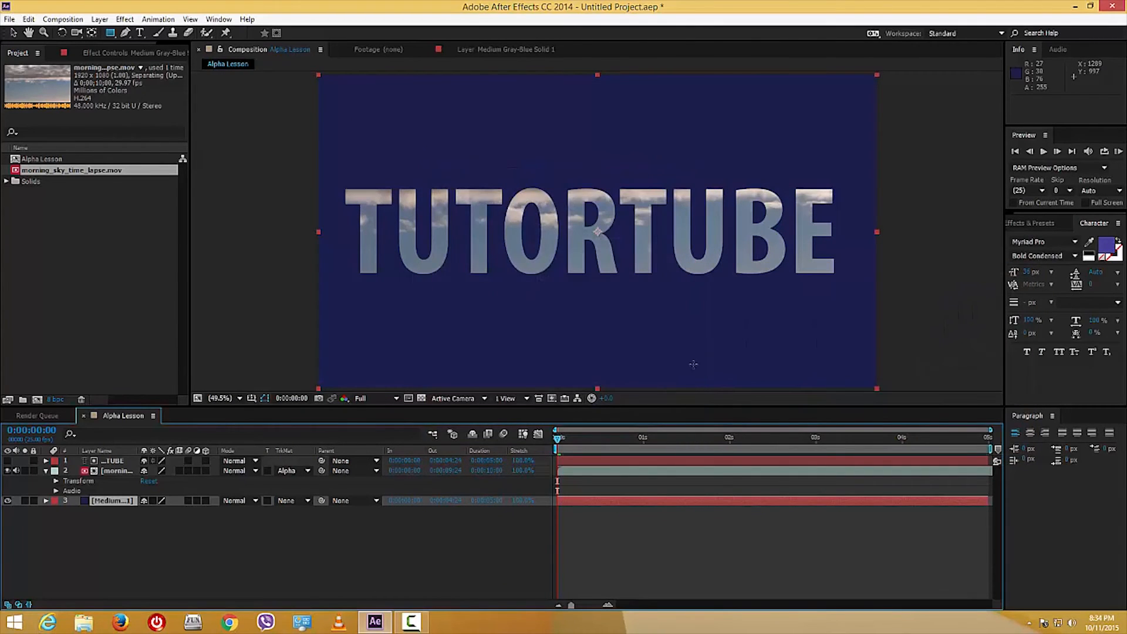
- Preview the matted text animation over the navy solid up to 0:00:01:02, and delete the solid layer
key(space)
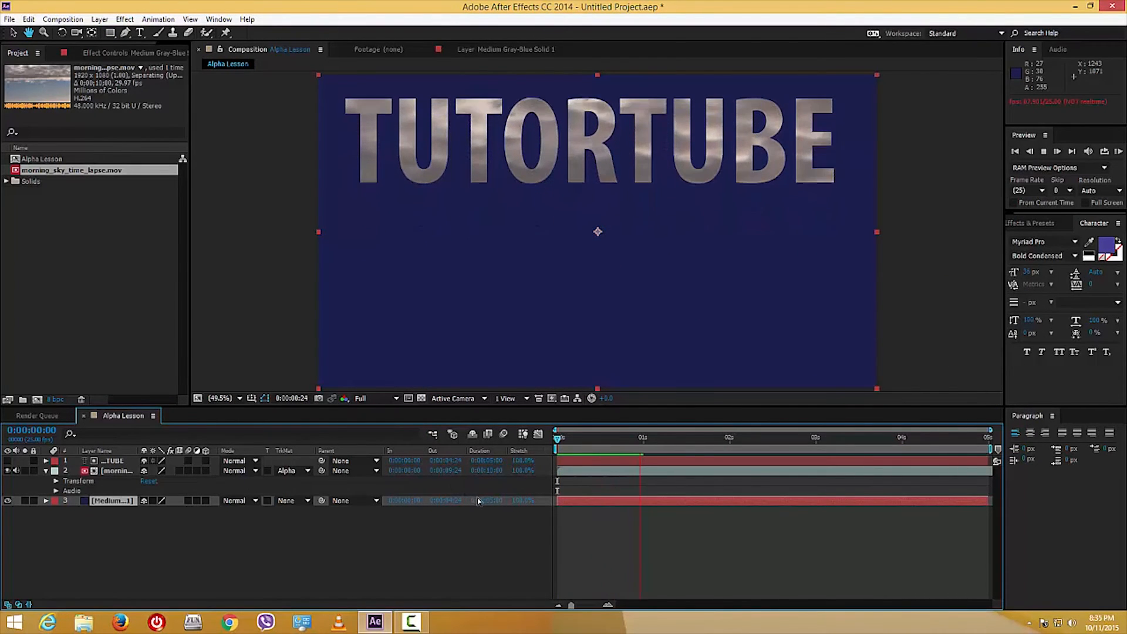
key(space)
click(171, 553)
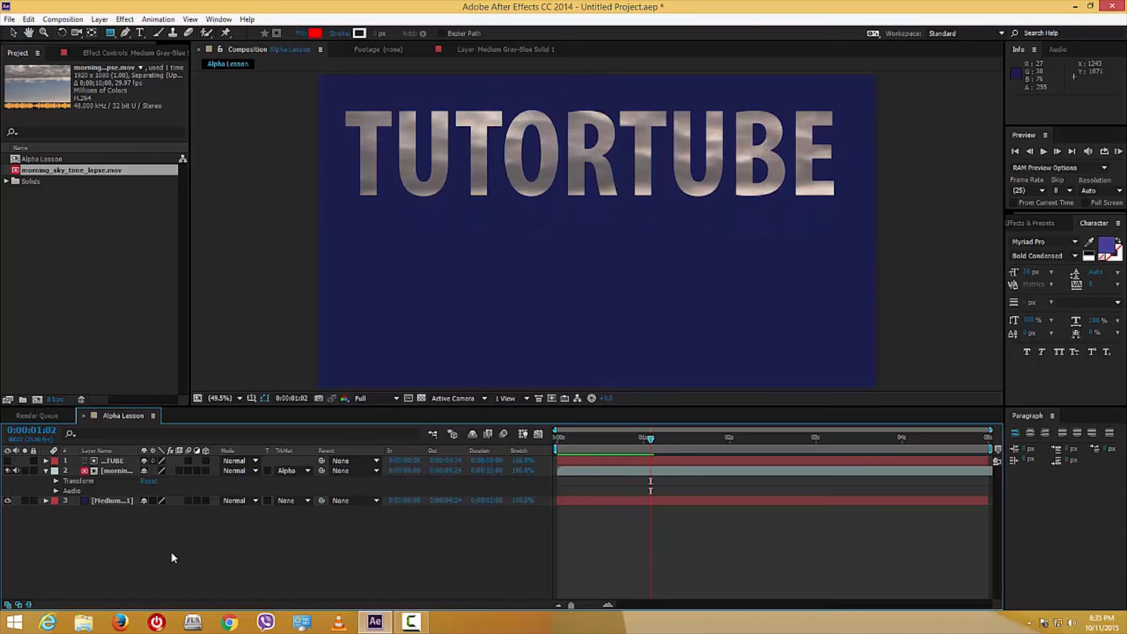
click(112, 501)
key(Delete)
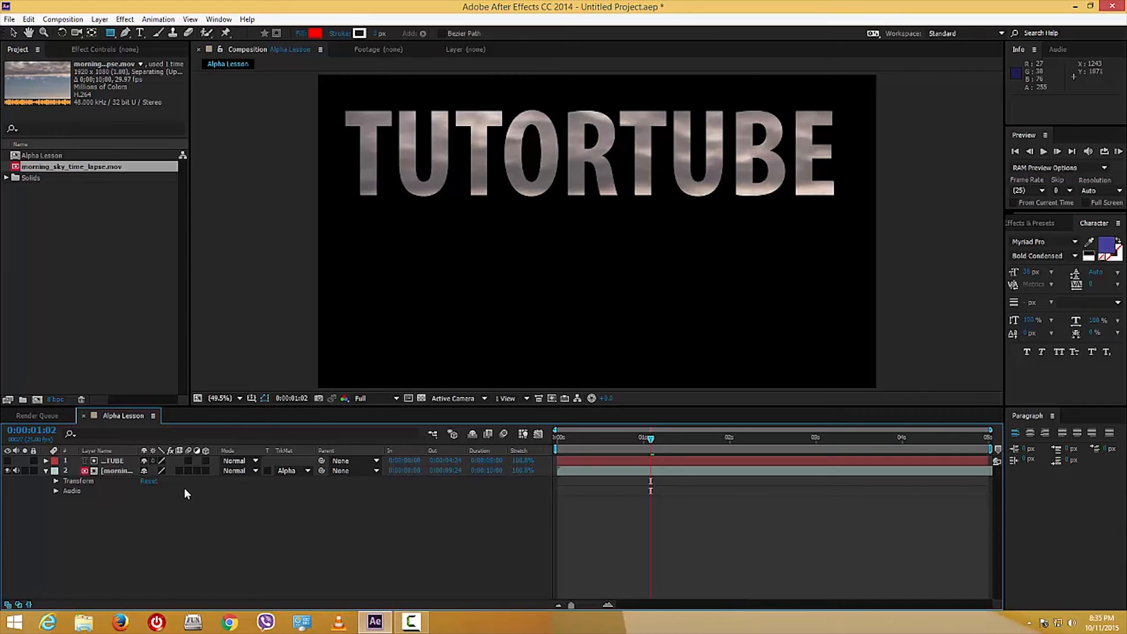
- Open the Alpha Lesson composition settings and set the background colour to deep royal blue (041F4D)
click(16, 156)
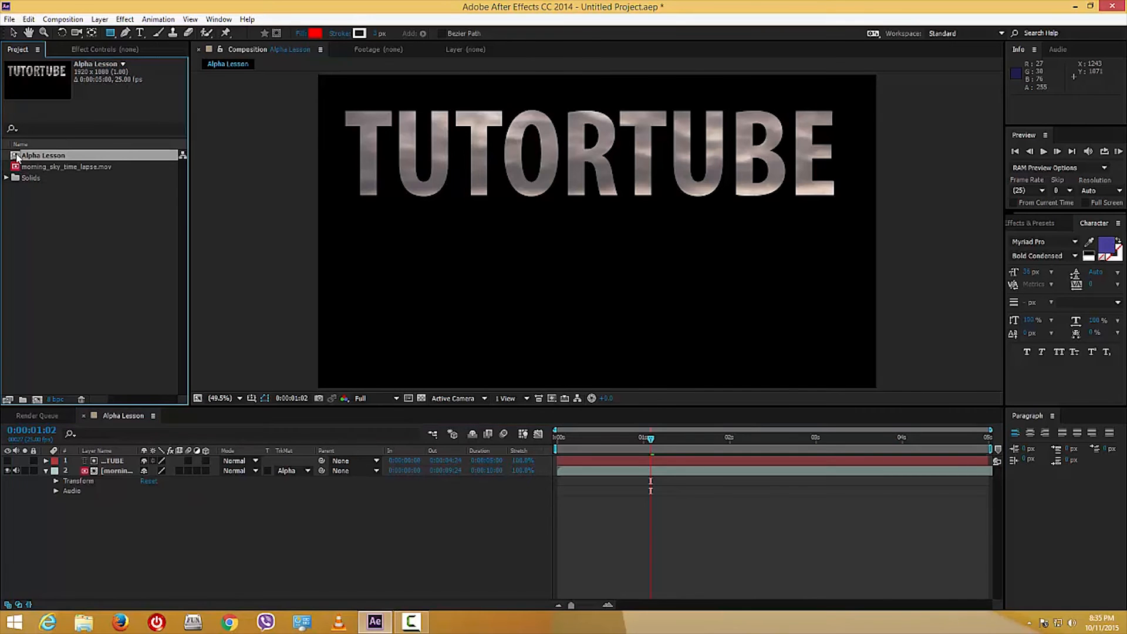
right_click(16, 156)
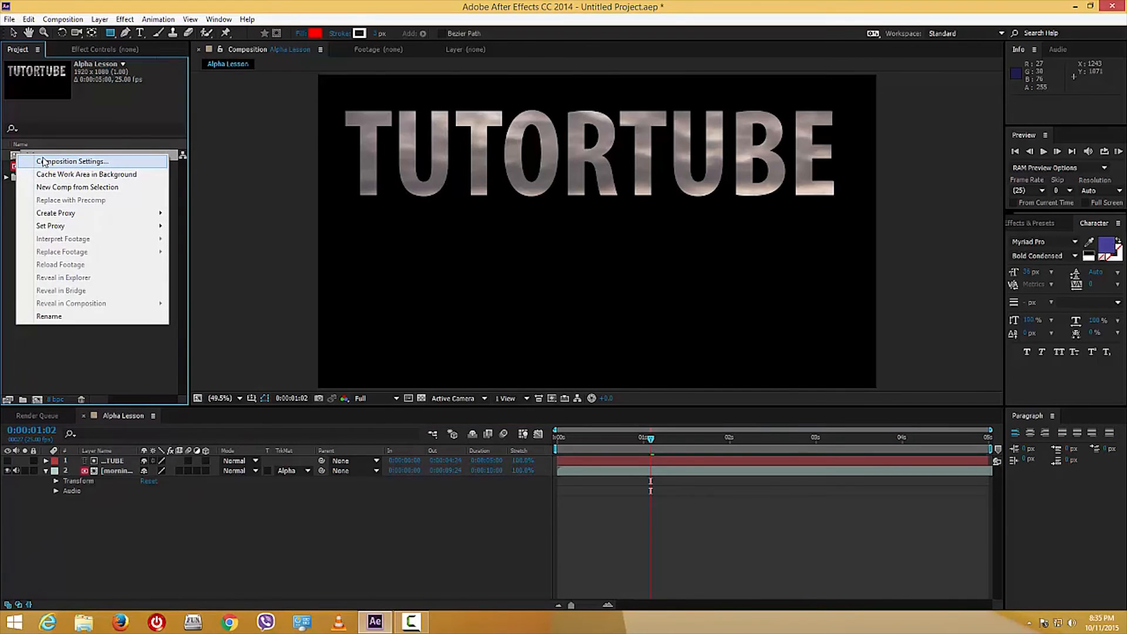
click(44, 161)
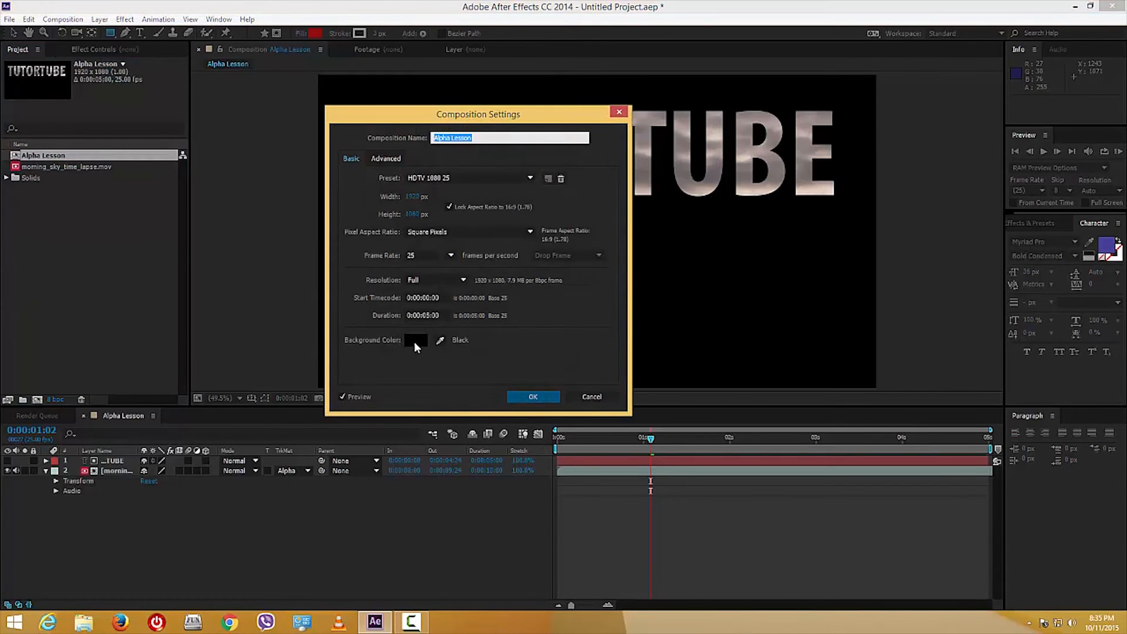
click(415, 341)
click(907, 357)
mouse_move(907, 357)
mouse_down()
mouse_move(852, 427)
mouse_move(874, 425)
mouse_move(882, 397)
mouse_up()
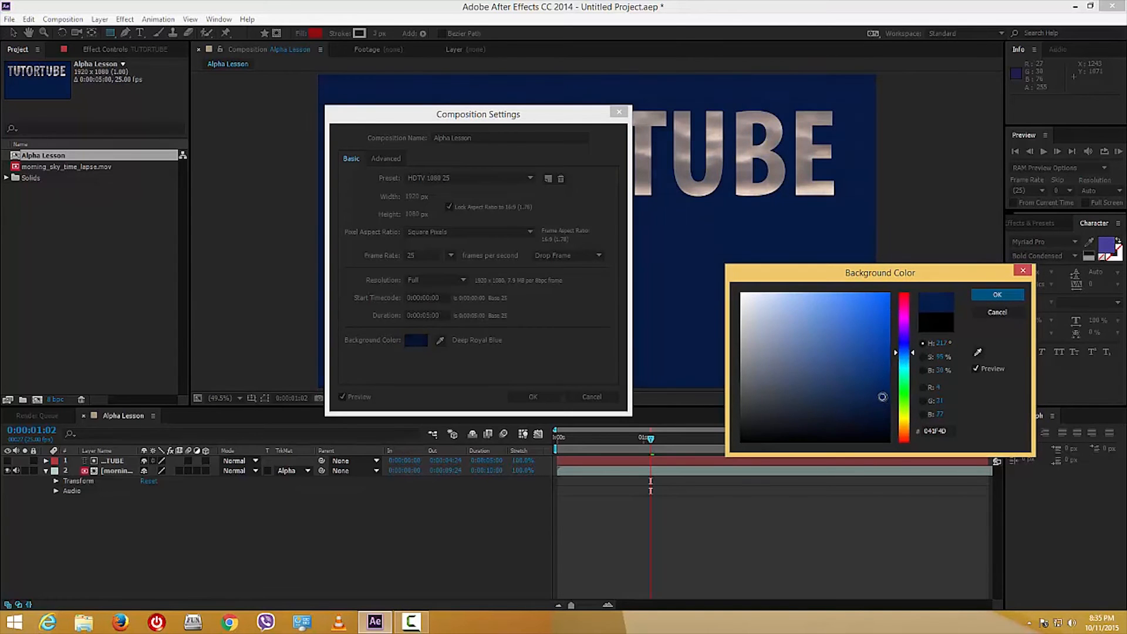
click(1014, 295)
- Sample a deep red from the project item icons as the composition's background colour and apply the settings
click(440, 340)
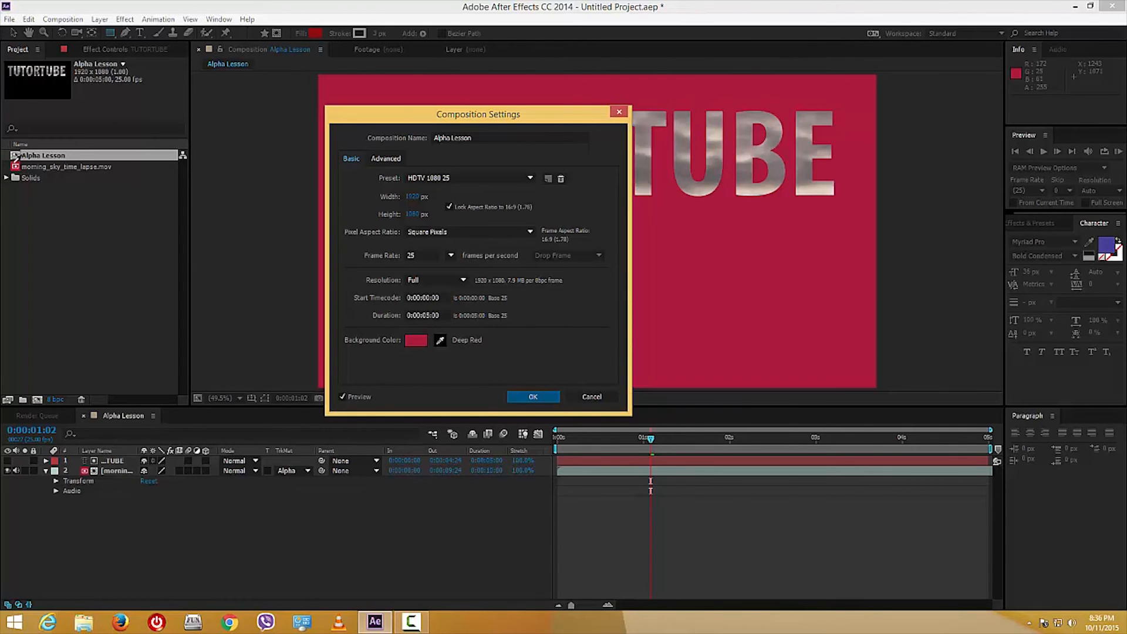
click(14, 159)
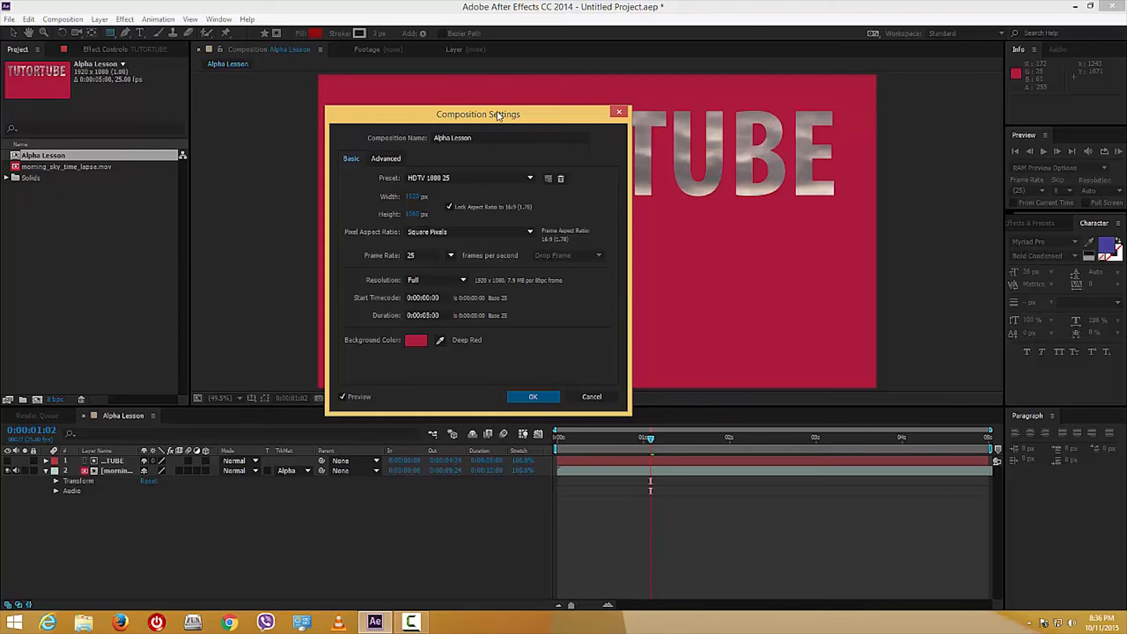
drag(497, 115, 321, 104)
click(356, 385)
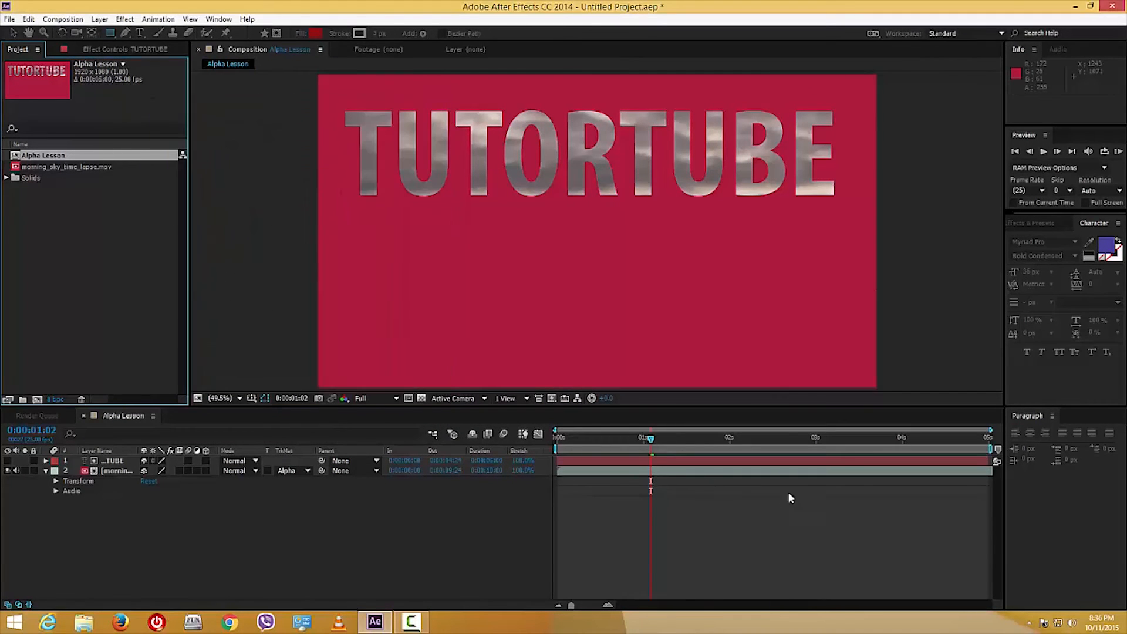
- Scrub the matted text animation back to 0:00:00:10 and switch to the Selection tool
drag(651, 438, 586, 437)
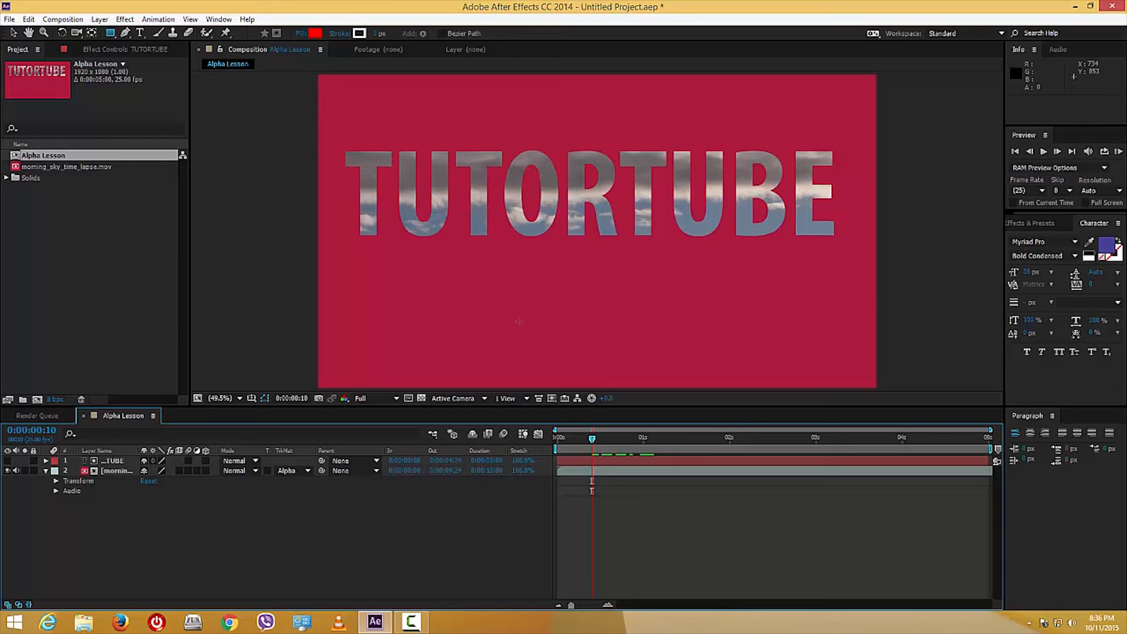
click(13, 33)
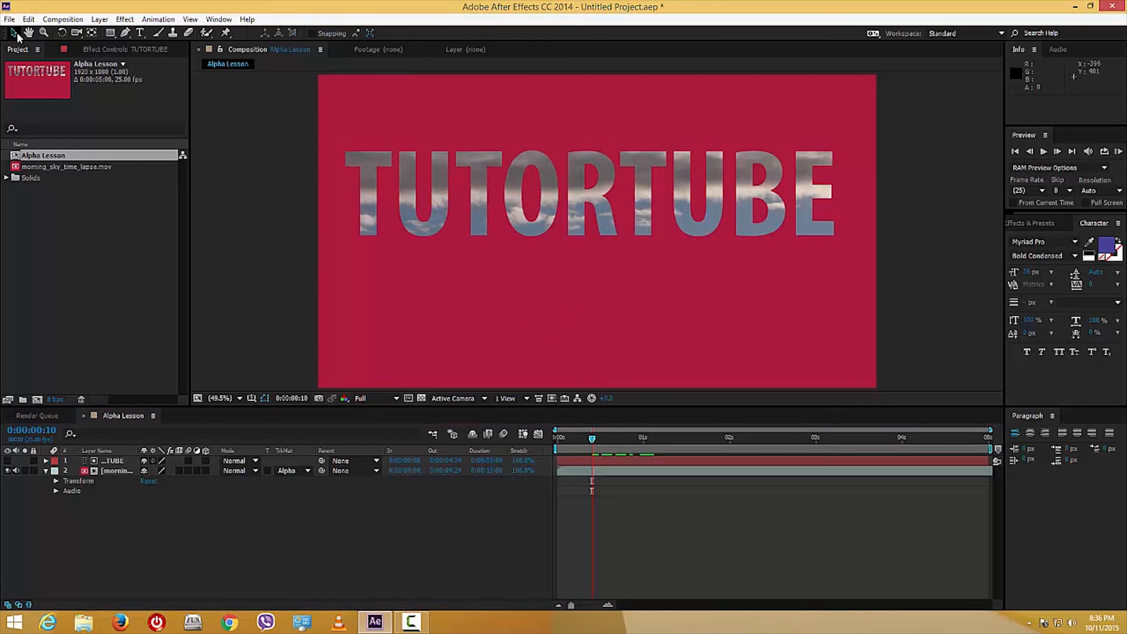
click(100, 450)
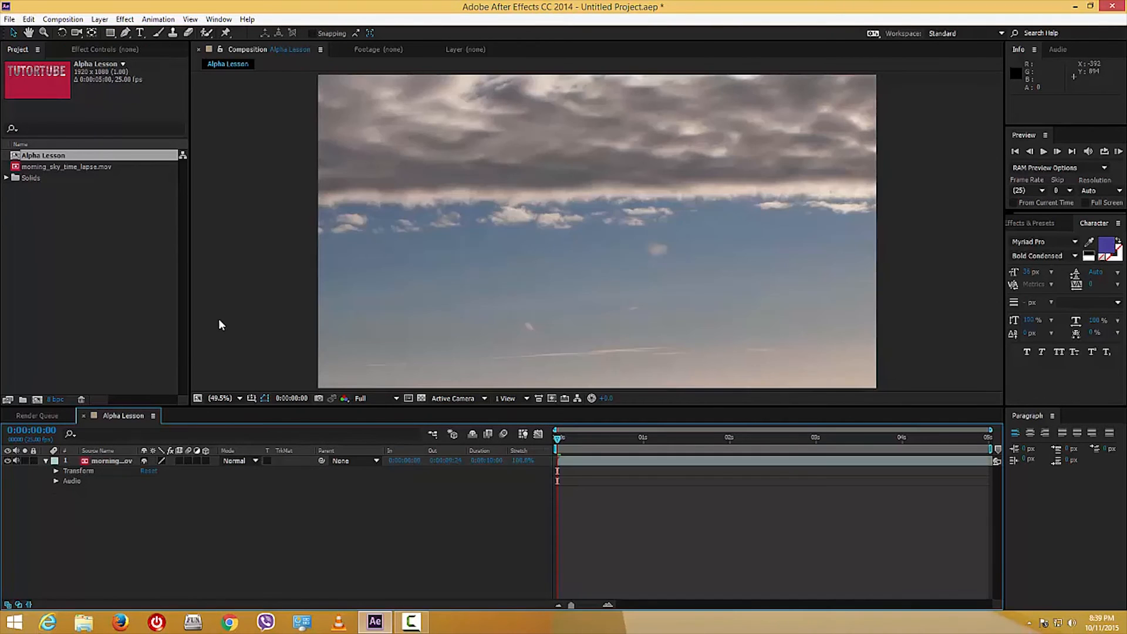
- Add the text TUTORTUBE above the sky footage, scale it to about 1045%, and move it to the middle of the frame
click(140, 33)
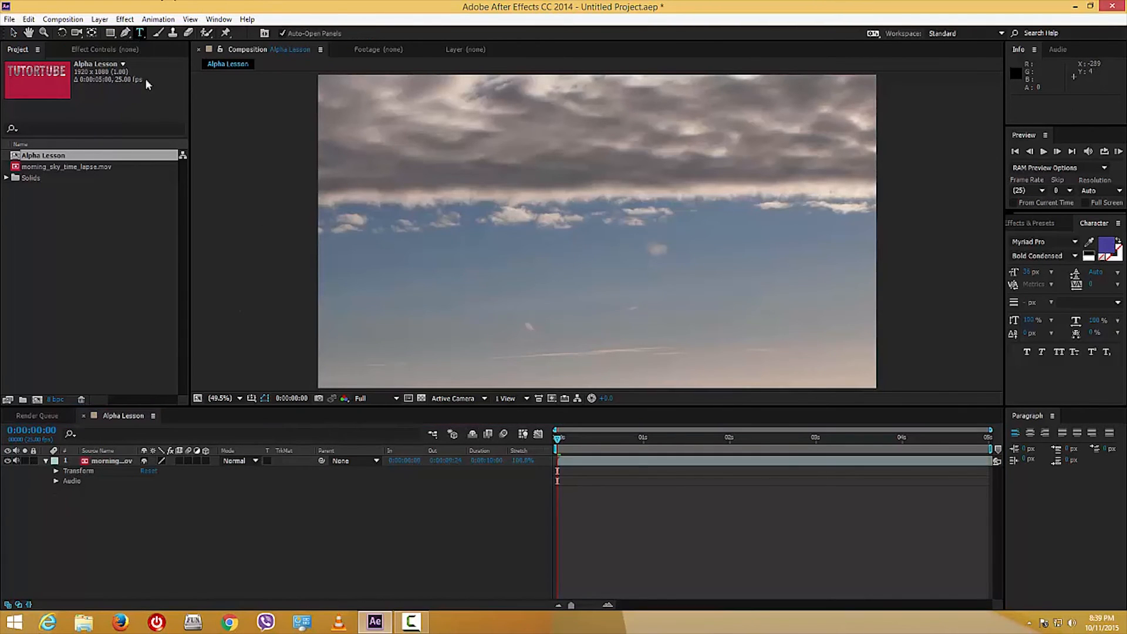
click(458, 205)
text(TUTORTUBE)
click(13, 33)
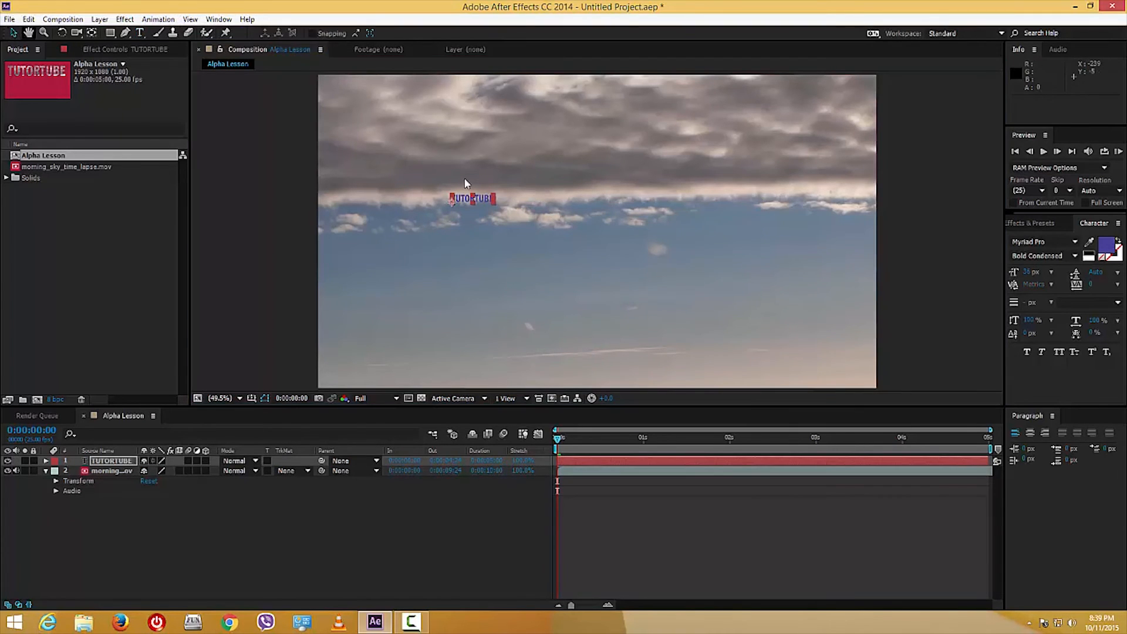
drag(496, 207, 856, 270)
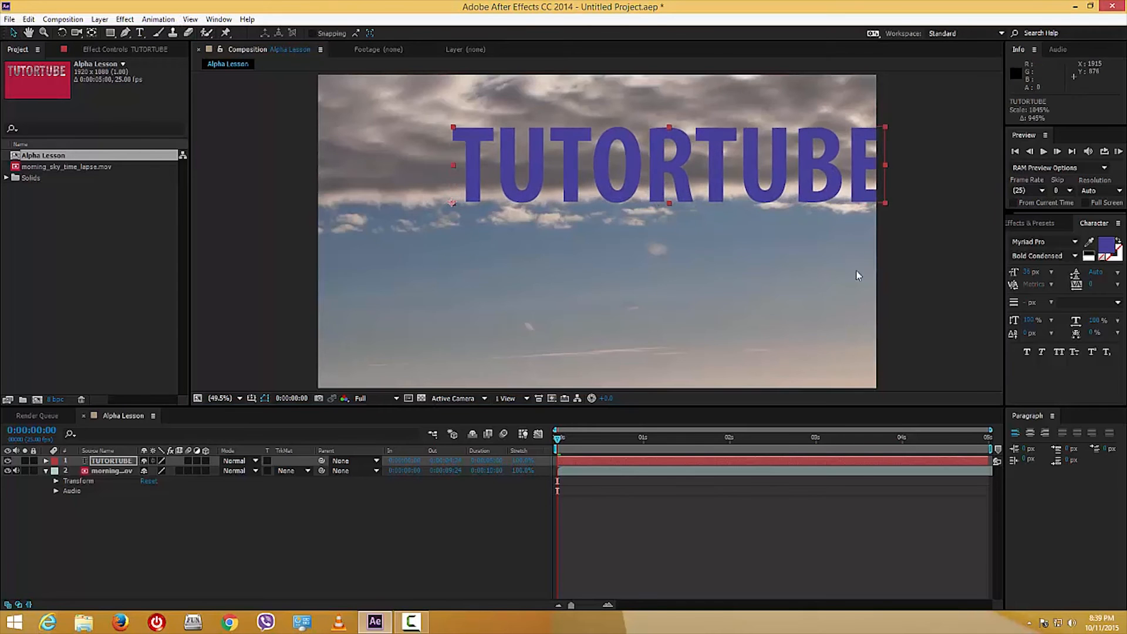
drag(833, 187, 771, 255)
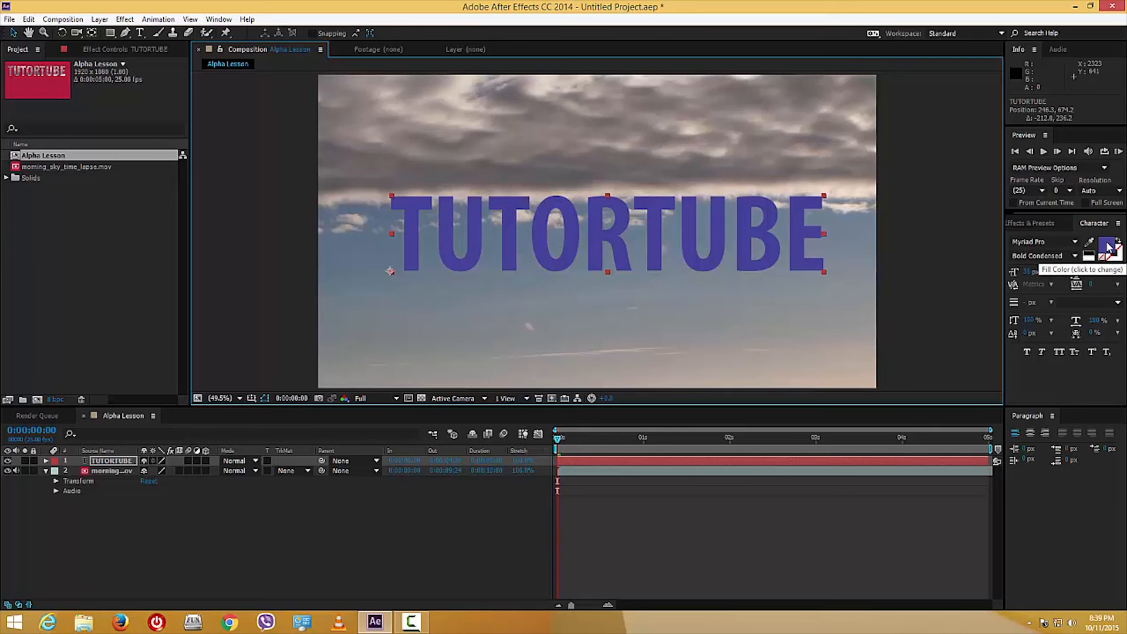
- Give the TUTORTUBE text a white (FFFFFF) stroke
click(1115, 260)
click(1114, 255)
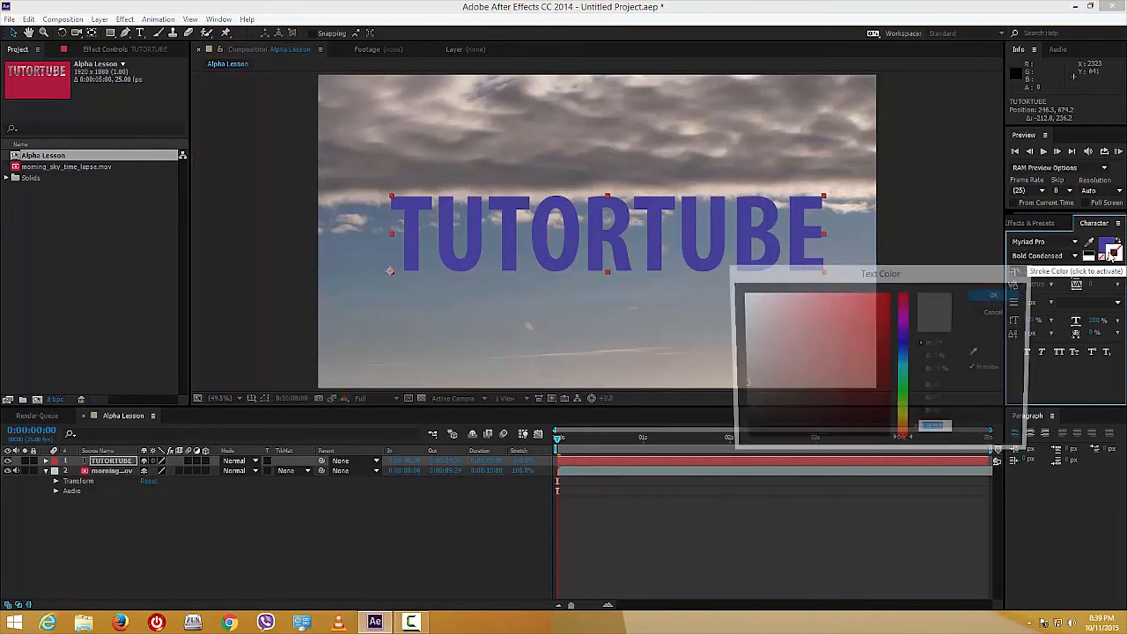
mouse_move(894, 267)
mouse_down()
mouse_move(750, 217)
mouse_move(698, 97)
mouse_up()
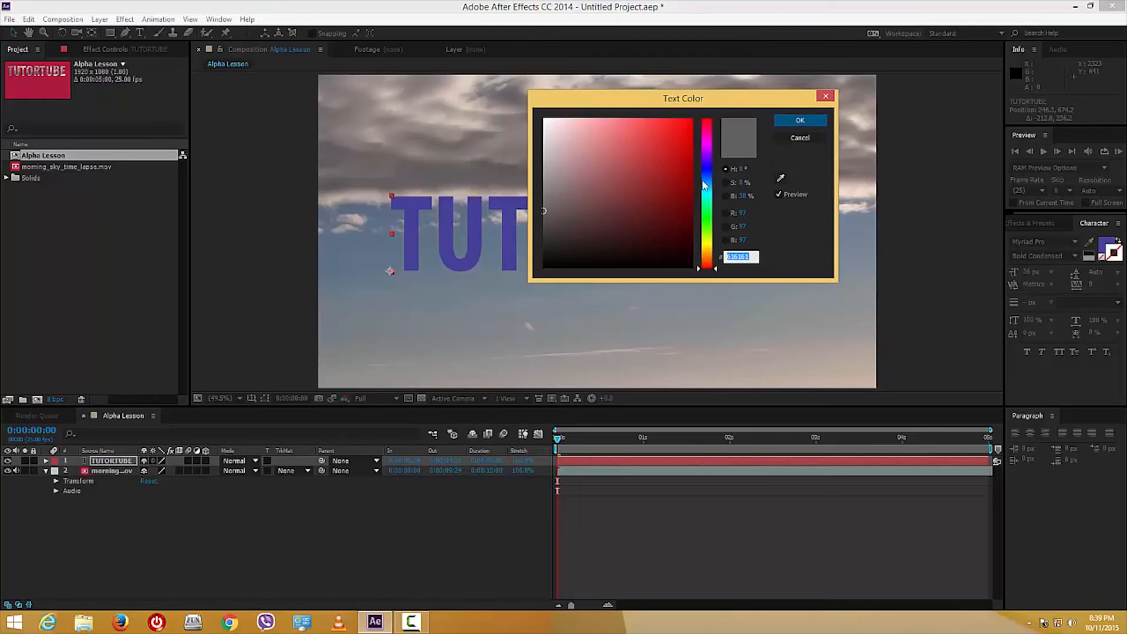
drag(712, 219, 703, 100)
mouse_move(663, 136)
mouse_down()
mouse_move(707, 125)
mouse_move(494, 86)
mouse_up()
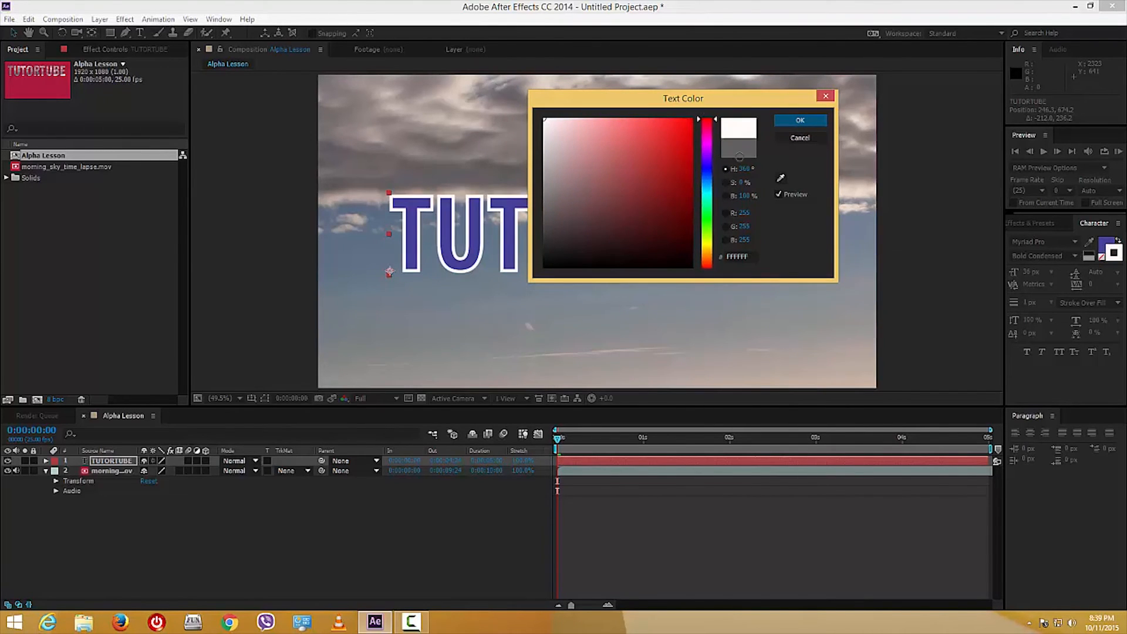
click(801, 120)
- Change the TUTORTUBE text's fill colour to mid grey (616062)
click(1104, 244)
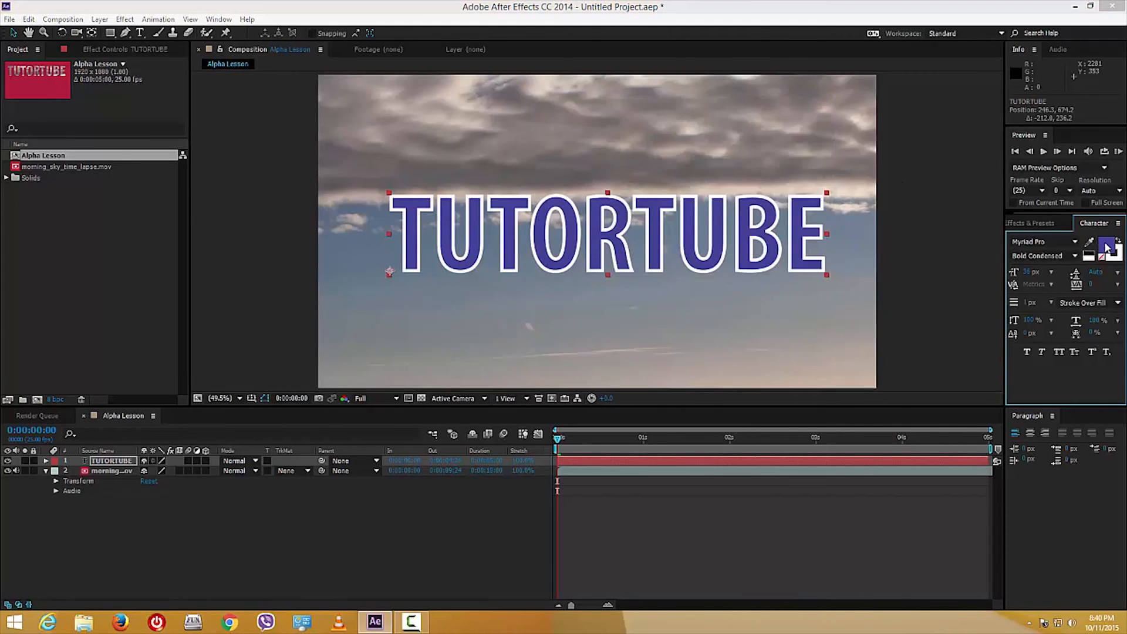
drag(573, 199, 545, 209)
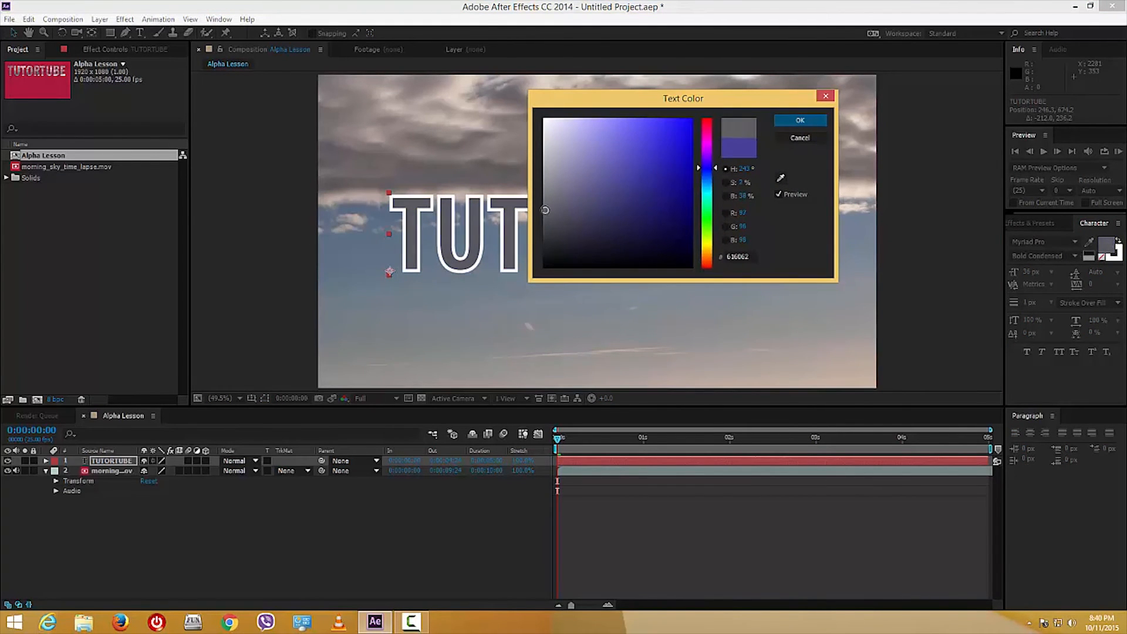
click(800, 120)
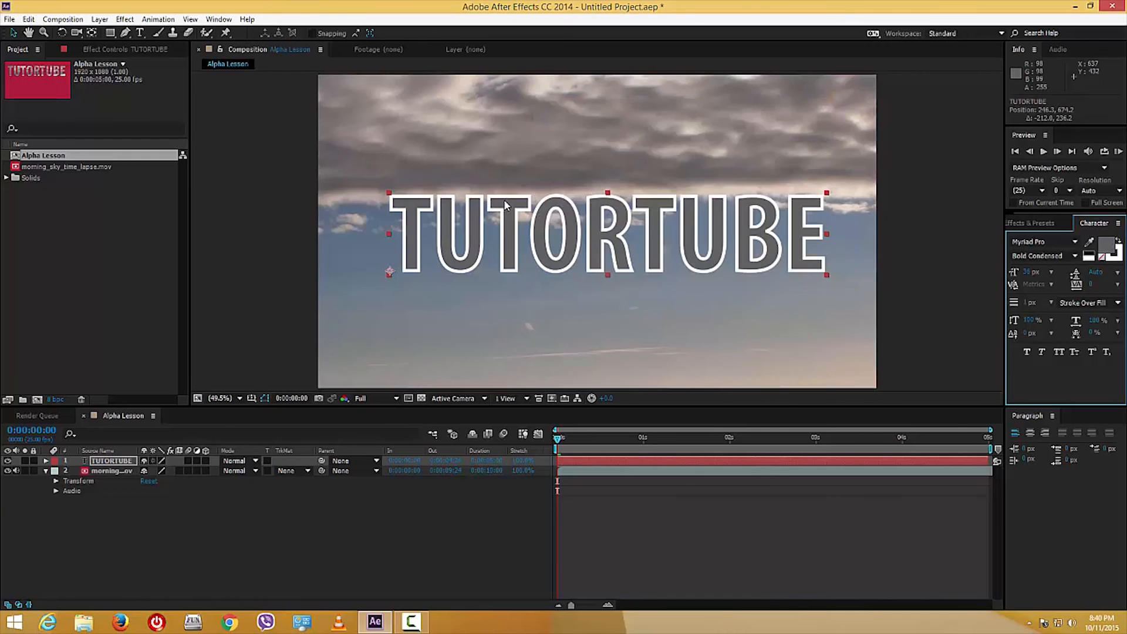
- Set the text's stroke width to 2 px and its font size to 45 px, and recentre it in the frame
click(1120, 257)
mouse_move(1026, 307)
mouse_down()
mouse_move(1041, 303)
mouse_move(1030, 303)
mouse_up()
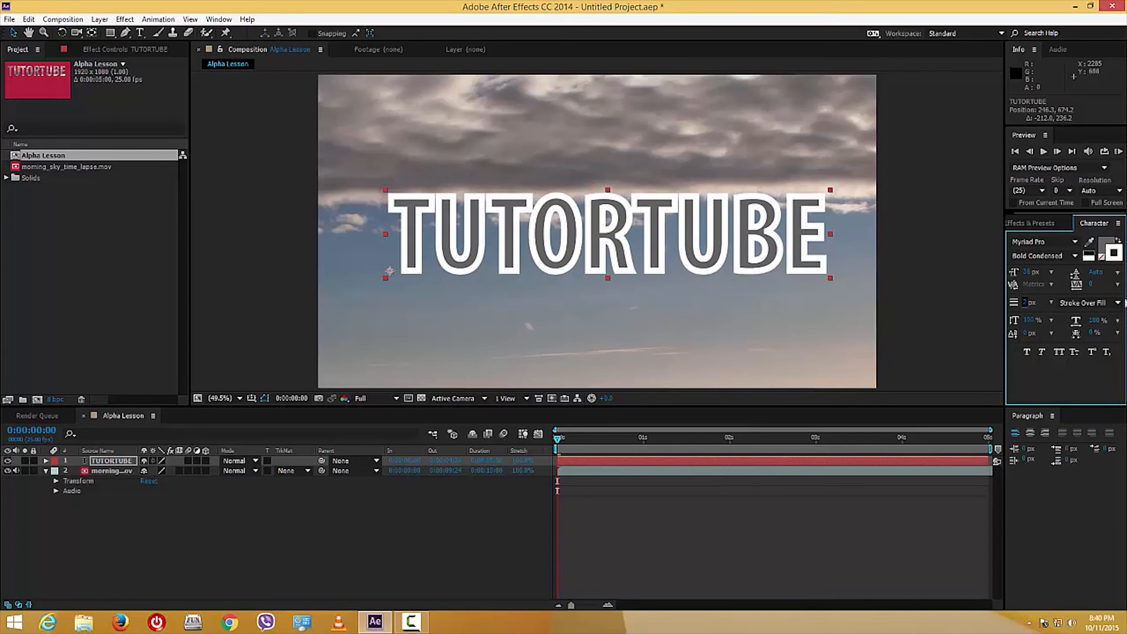
drag(1028, 272, 1023, 276)
drag(837, 225, 771, 230)
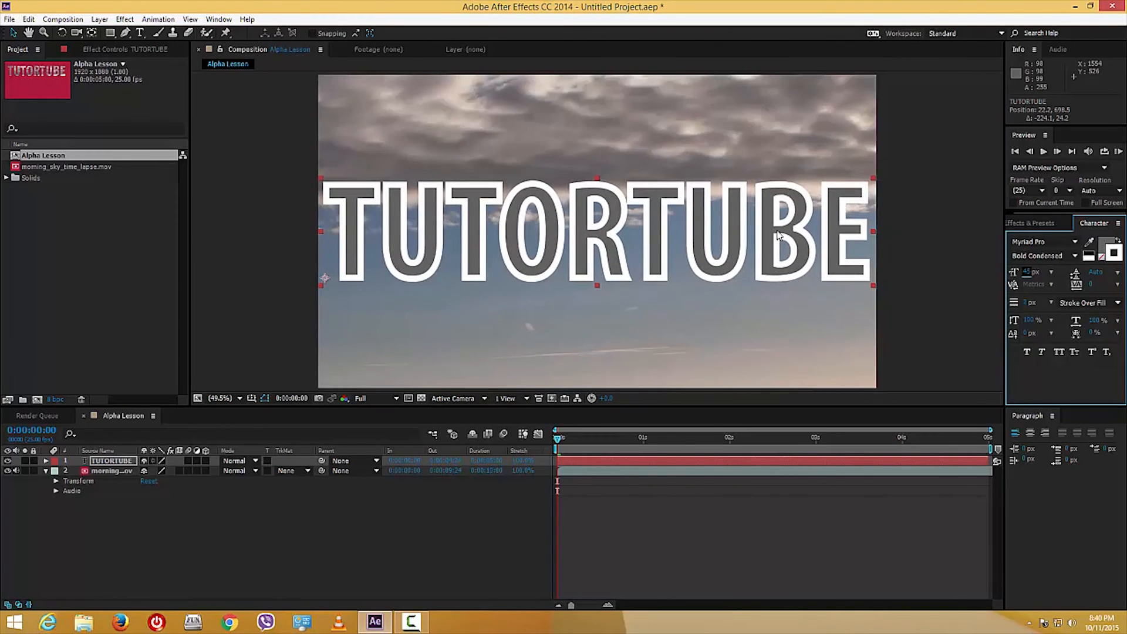
- Set the sky footage layer's track matte to Alpha Matte "TUTORTUBE"
click(275, 521)
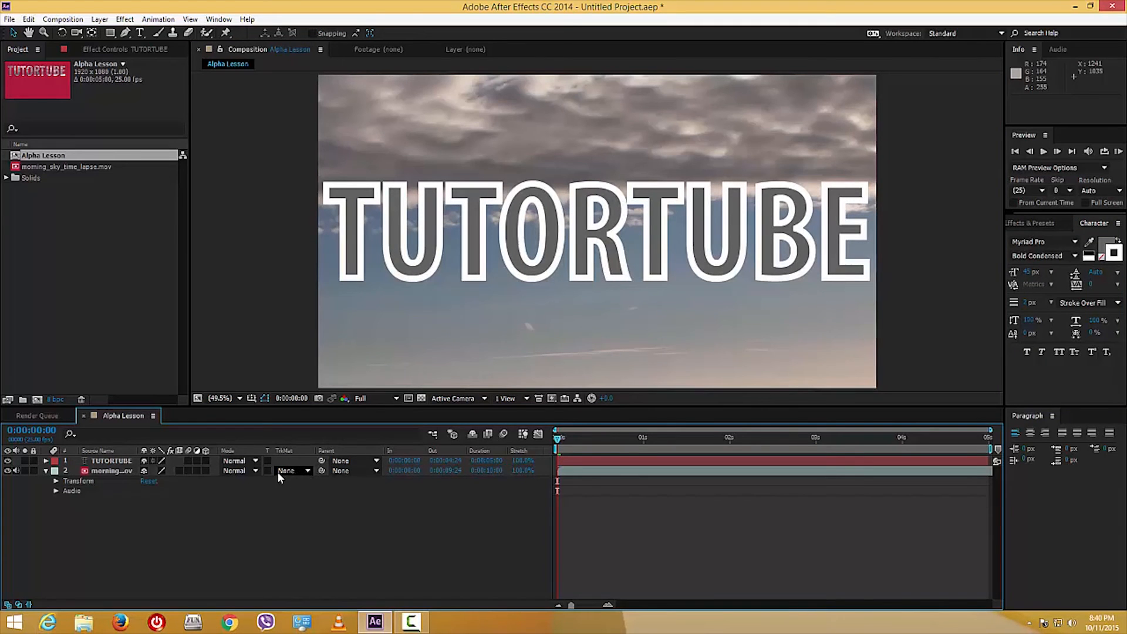
click(301, 472)
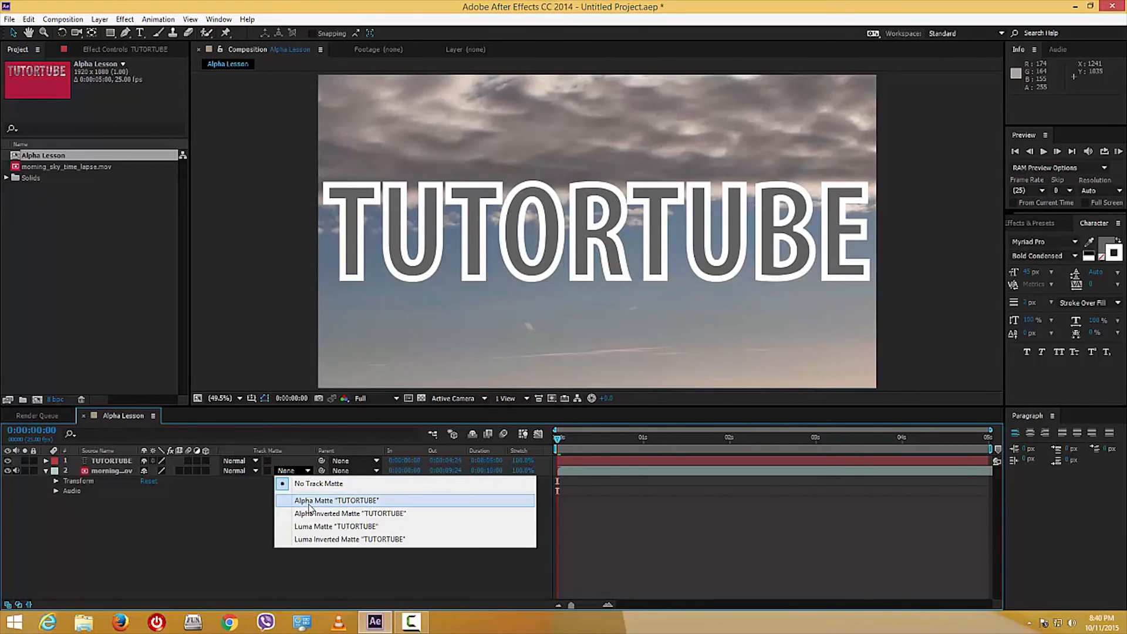
click(309, 502)
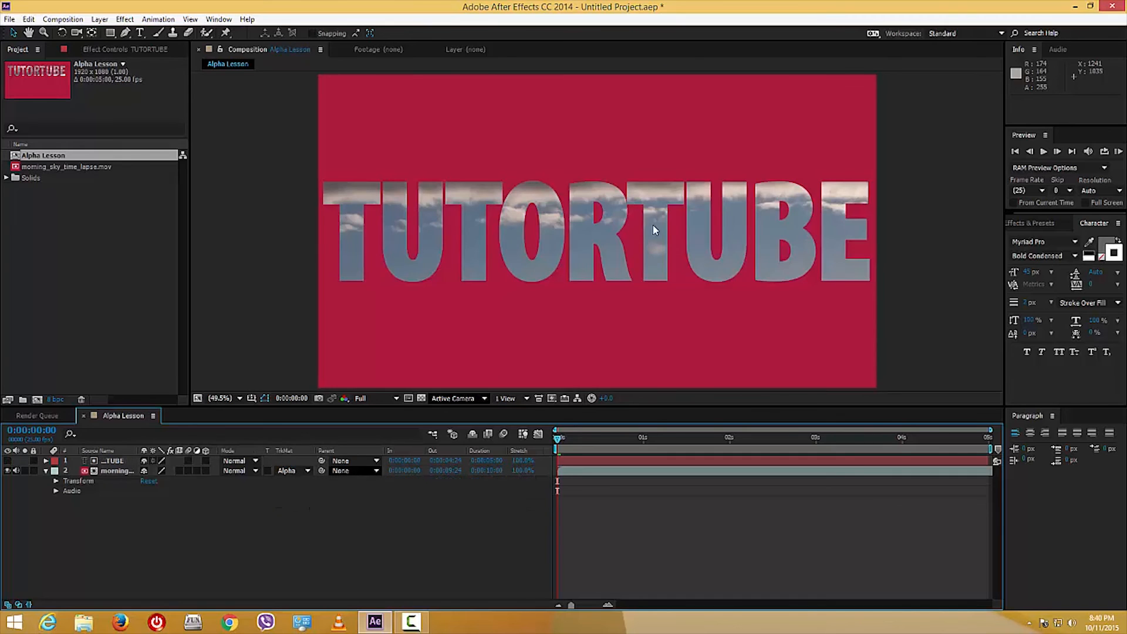
click(362, 473)
click(302, 515)
- Switch the sky footage's track matte to Luma Matte "TUTORTUBE" and preview the matted text
click(297, 471)
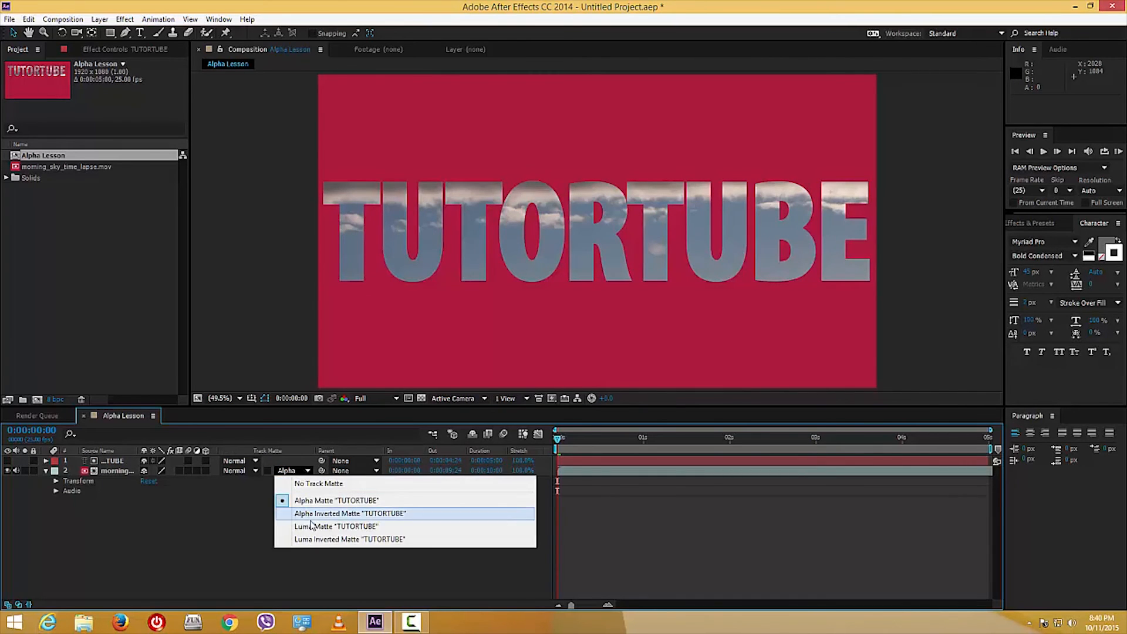
click(316, 528)
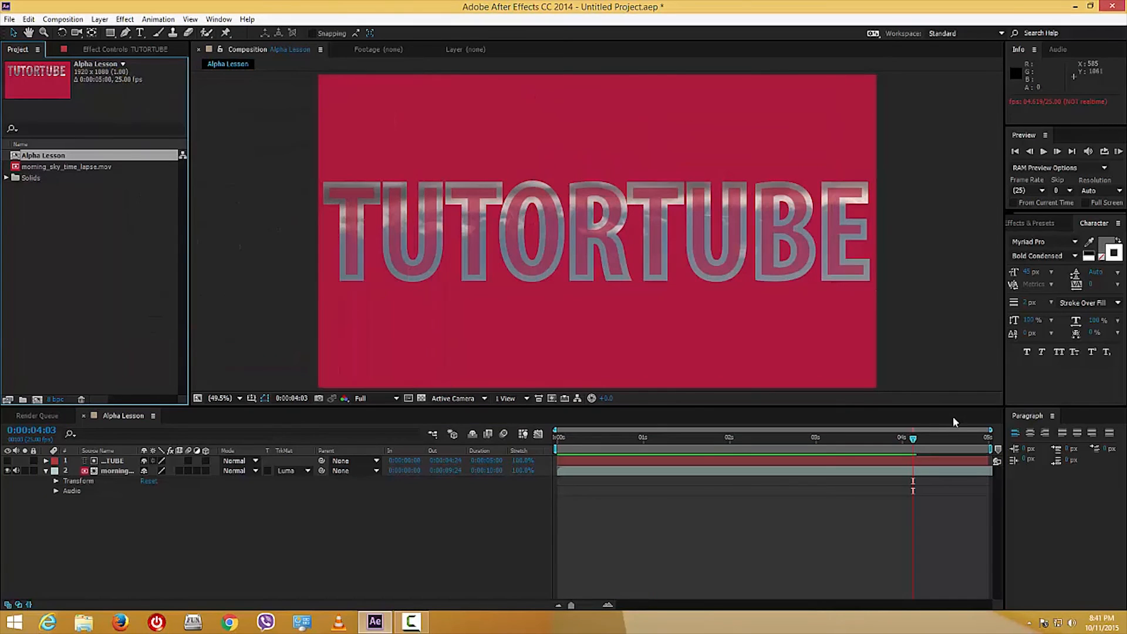
click(625, 418)
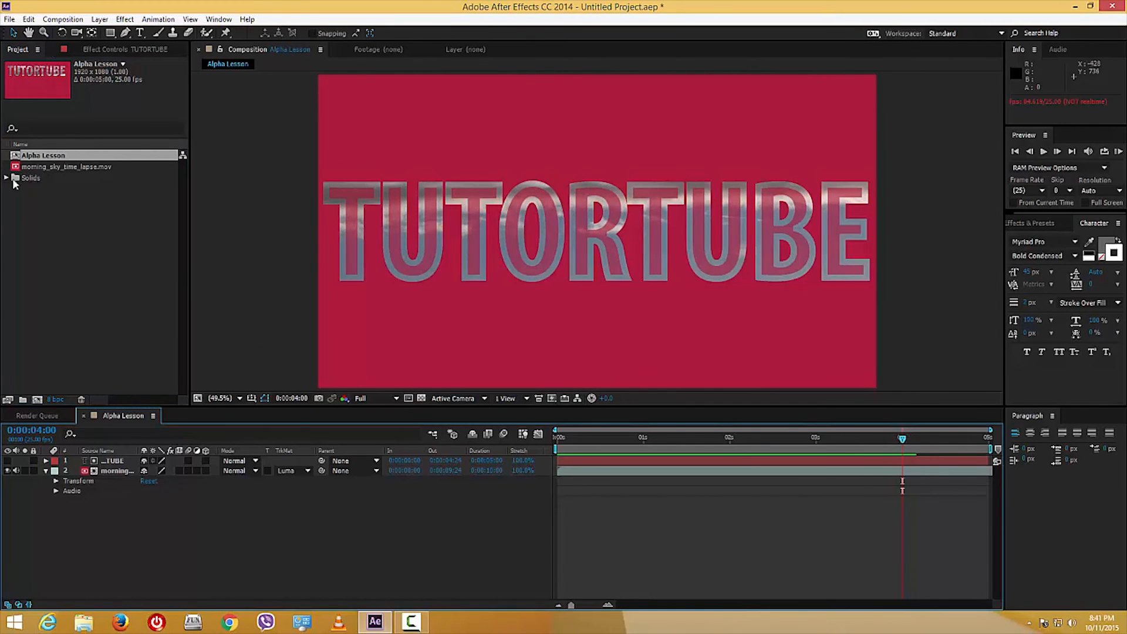
- Change the Alpha Lesson composition's background colour to dark purple and apply the settings
right_click(40, 156)
click(81, 161)
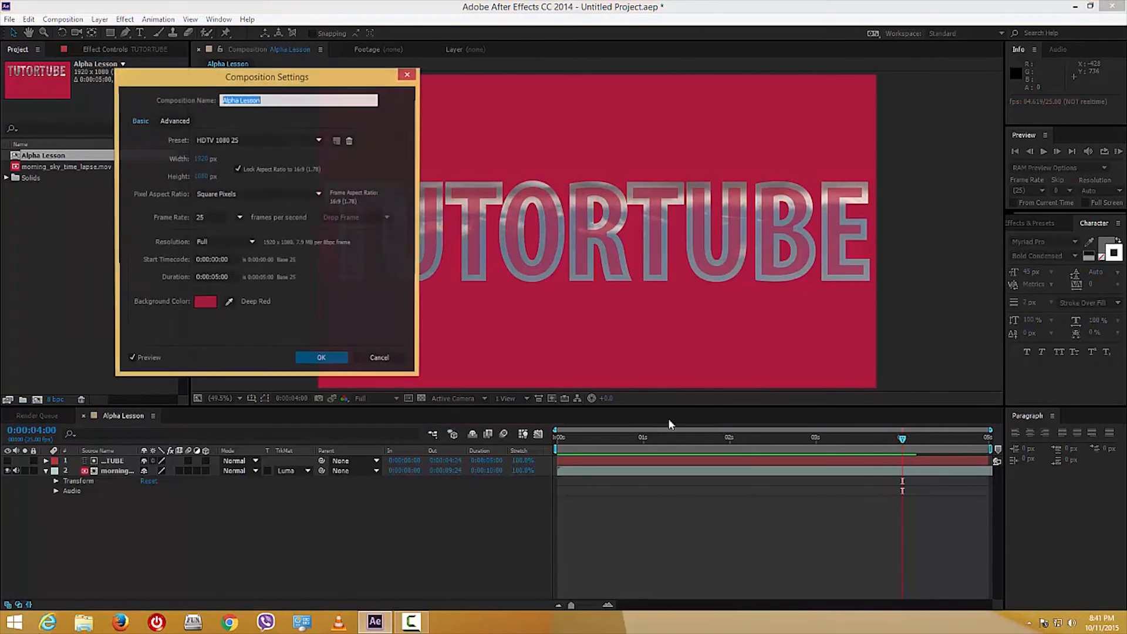
click(206, 302)
drag(709, 155, 660, 245)
click(801, 121)
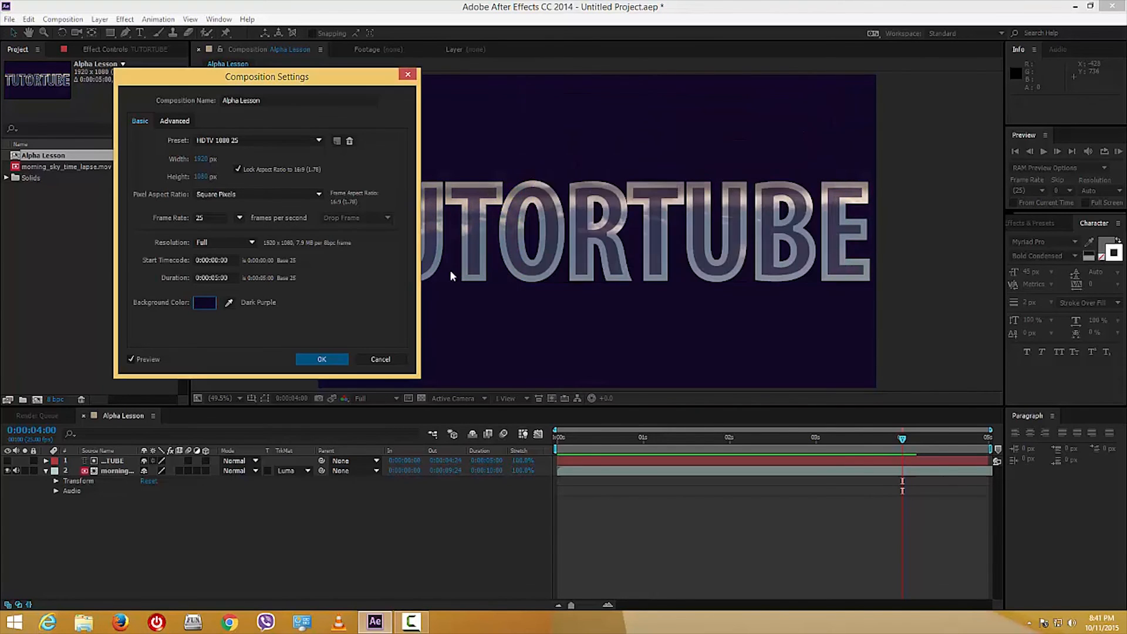
click(322, 360)
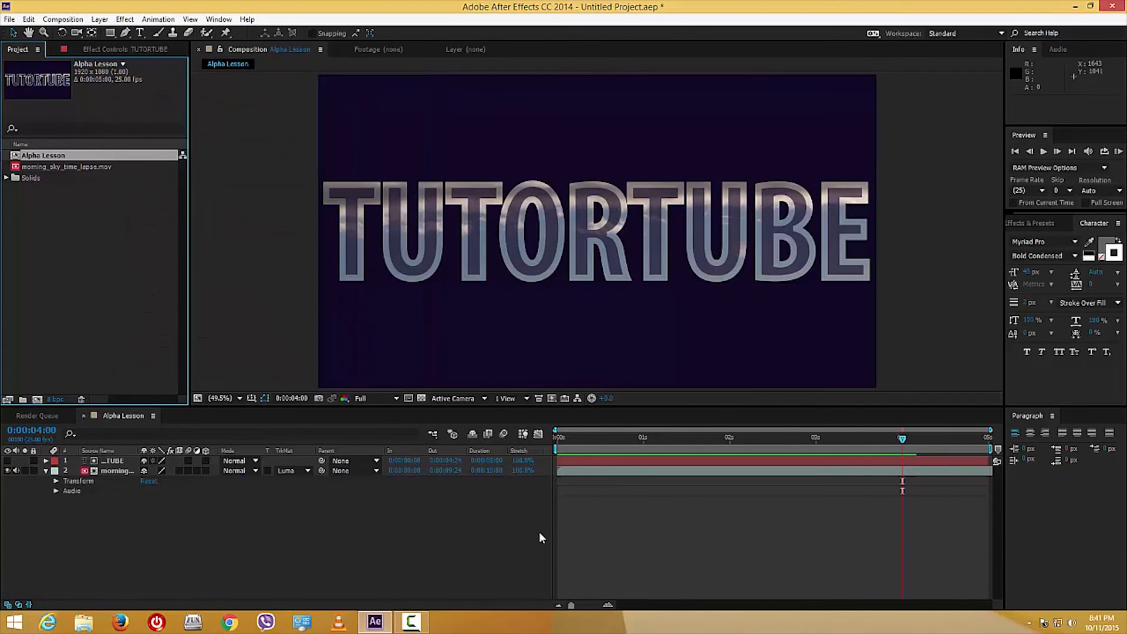
- At the first frame, move the TUTORTUBE text horizontally until it sits completely outside the left edge of the frame
click(559, 437)
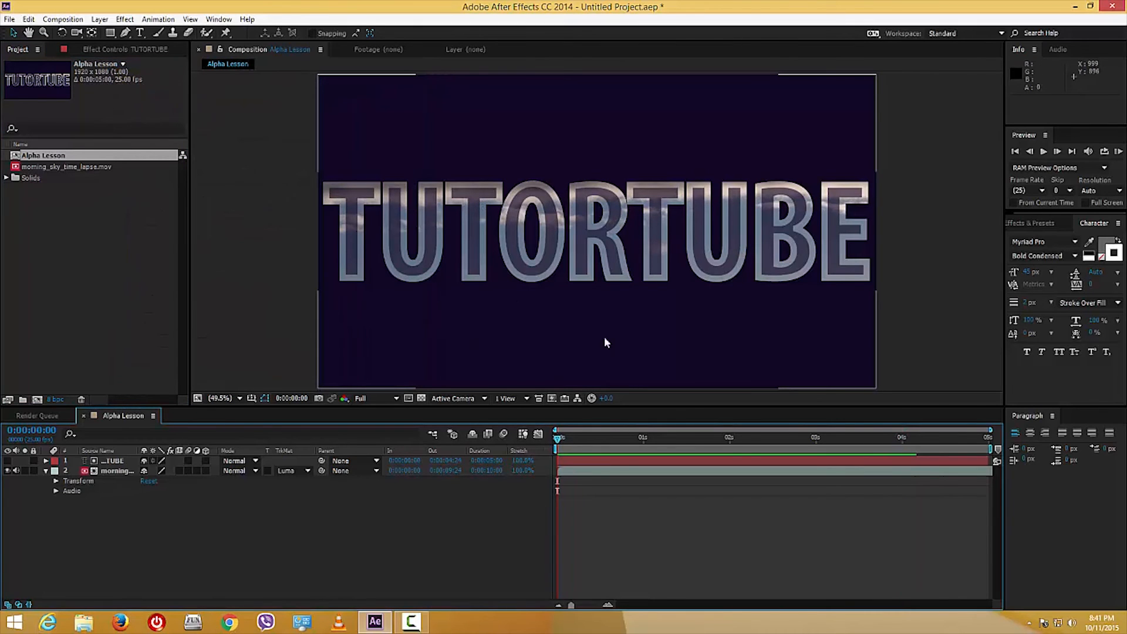
click(117, 461)
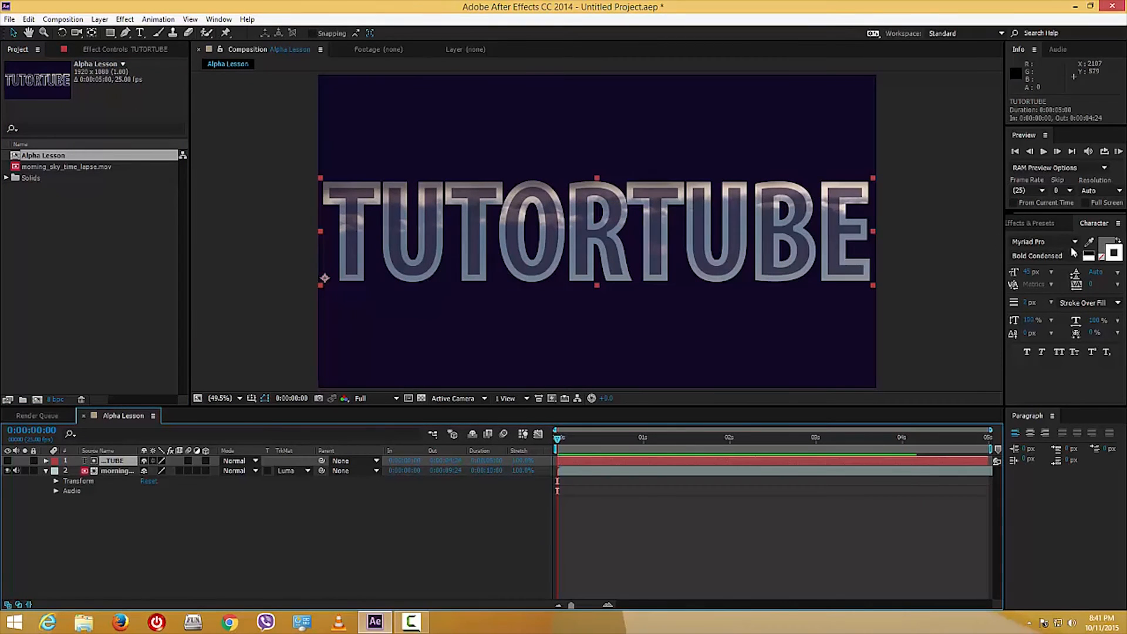
drag(858, 233, 279, 228)
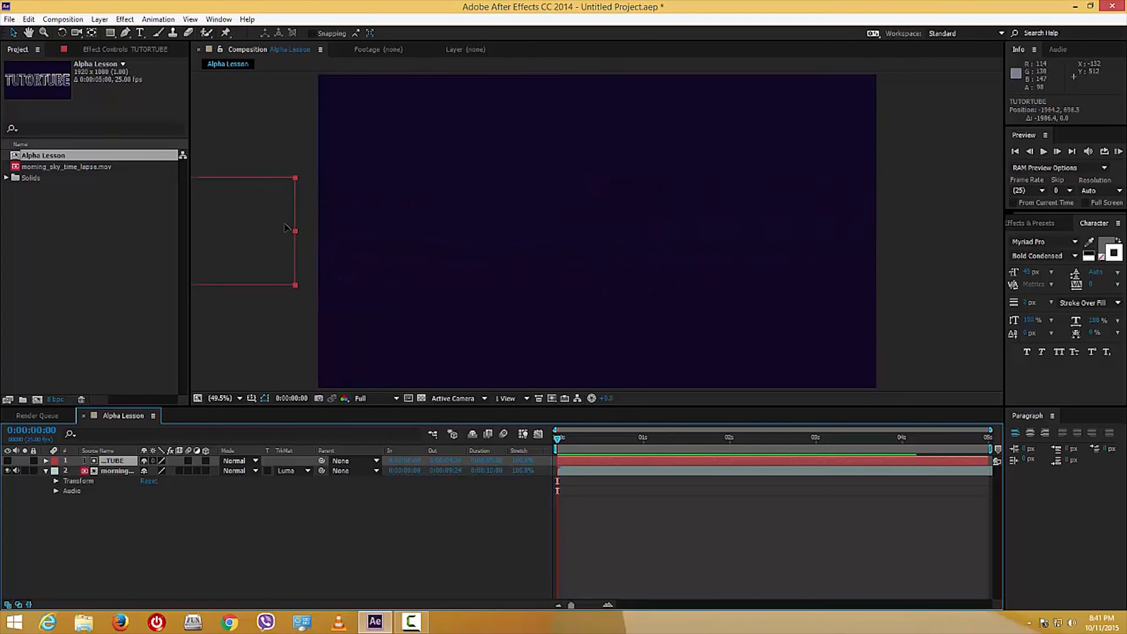
click(92, 523)
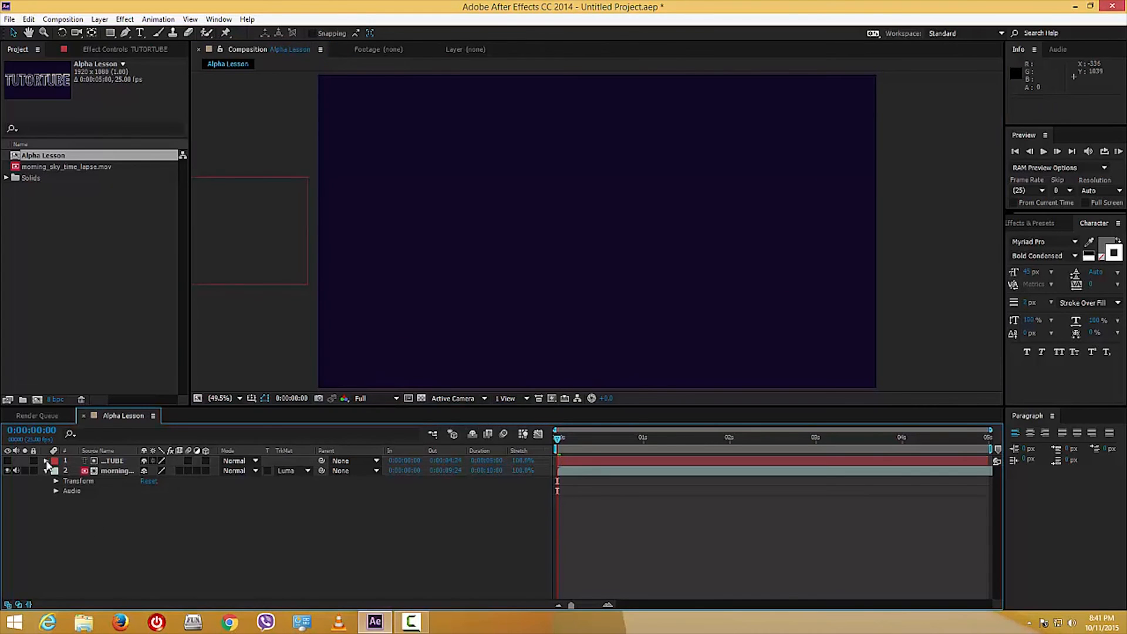
- Keyframe the text's off-frame Position at 0:00:00:00 and move it back into frame at about 14, 698.5 at 0:00:01:00
click(46, 462)
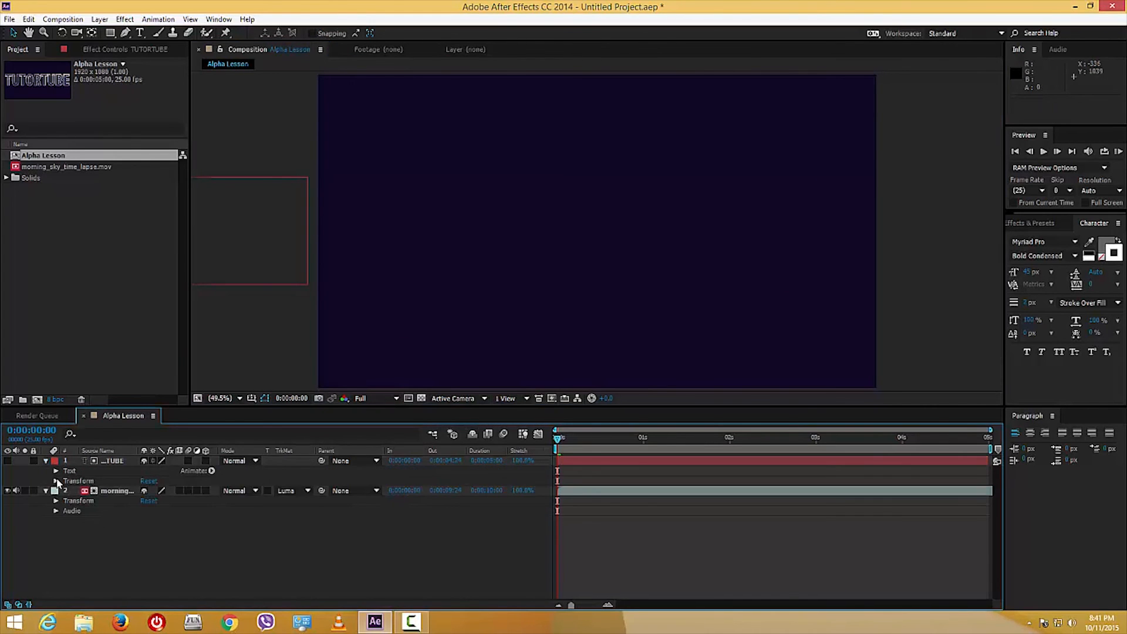
click(56, 481)
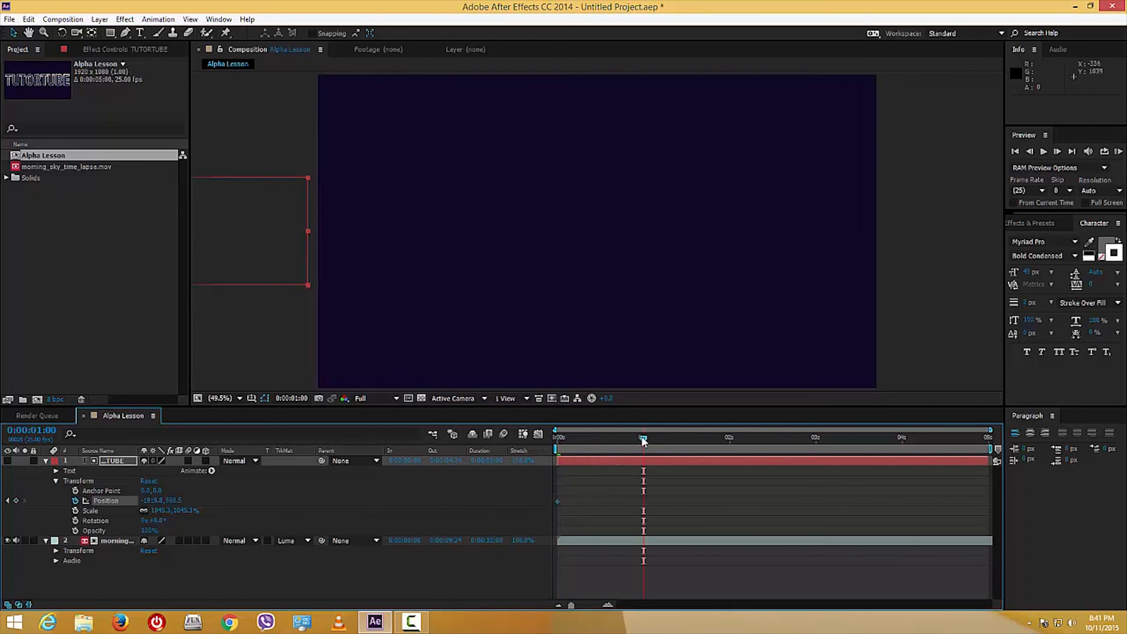
drag(239, 244, 805, 266)
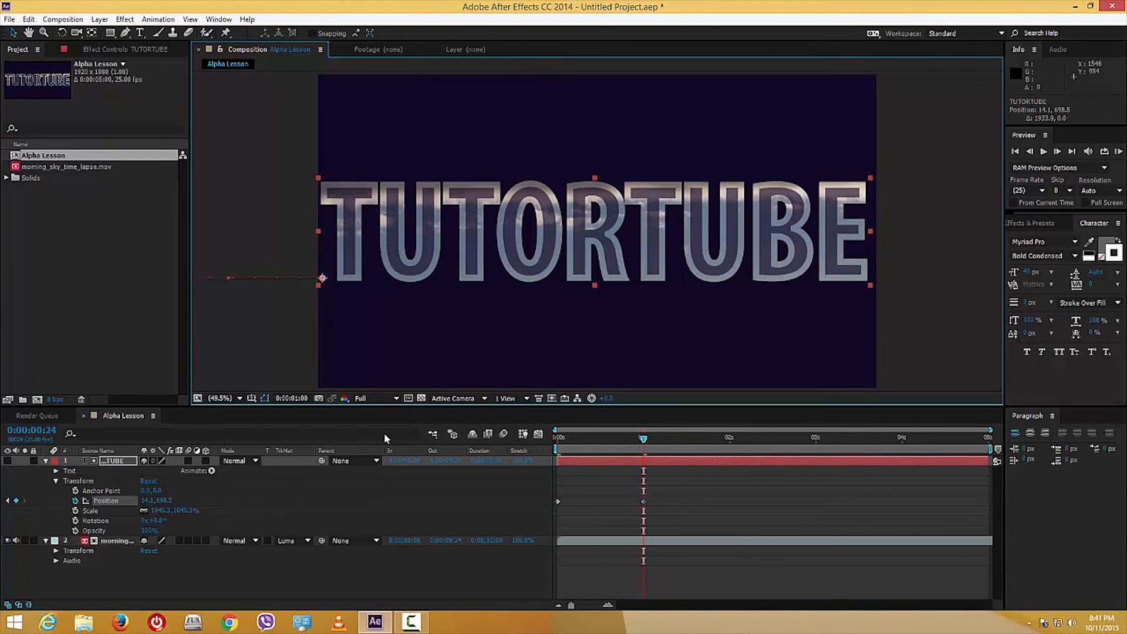
- Preview the text sliding into frame up to 0:00:01:08 and return the playhead to 0:00:01:00
key(space)
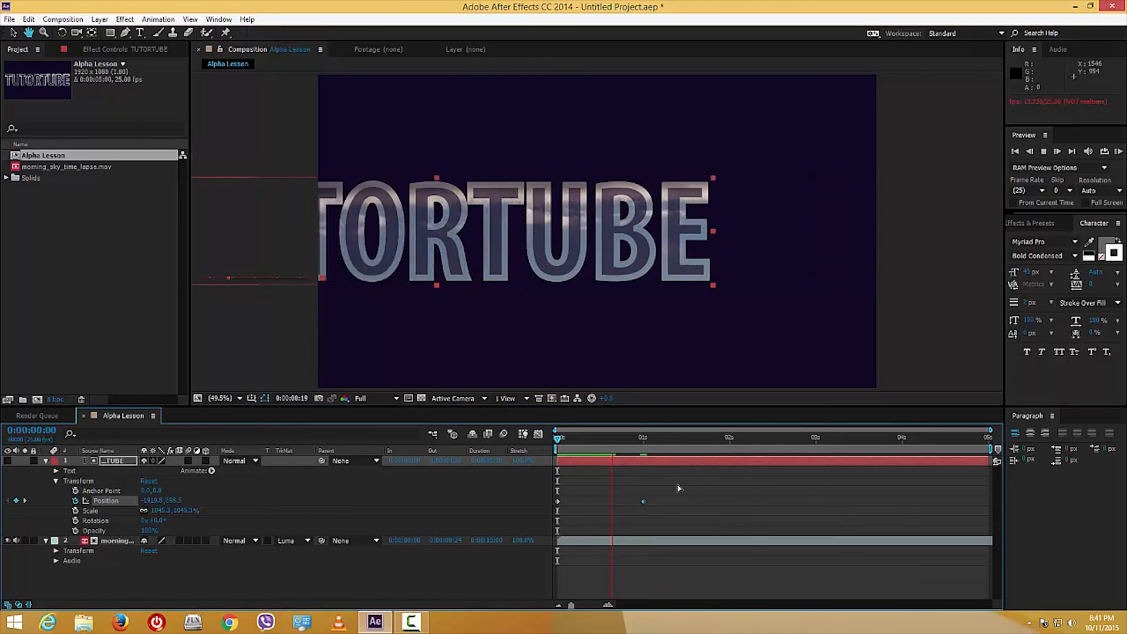
key(space)
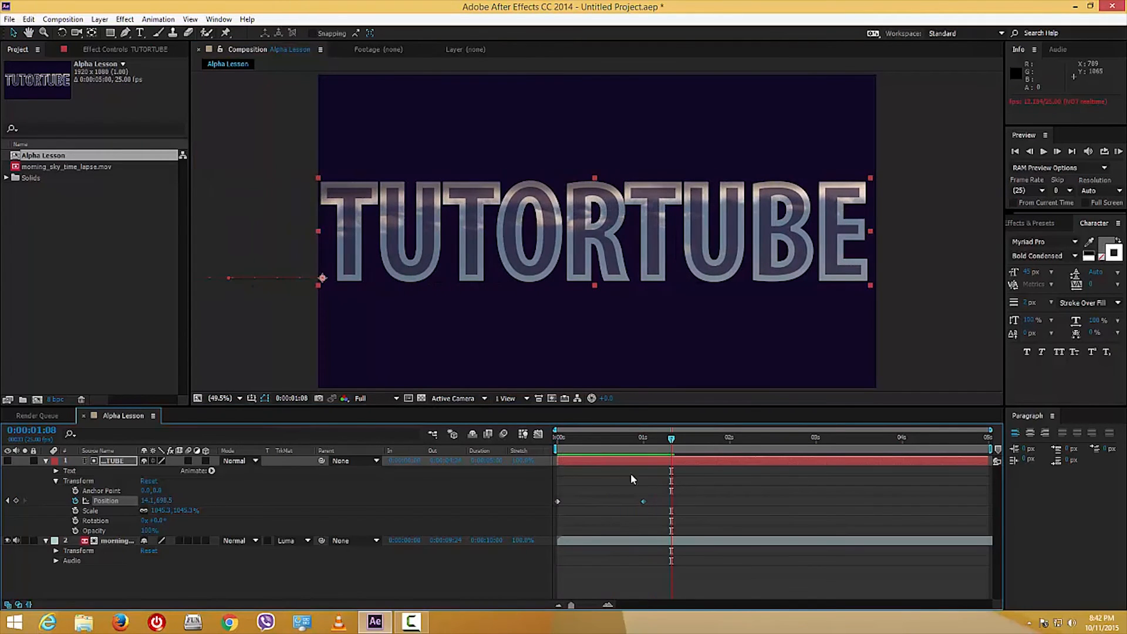
drag(640, 439, 644, 441)
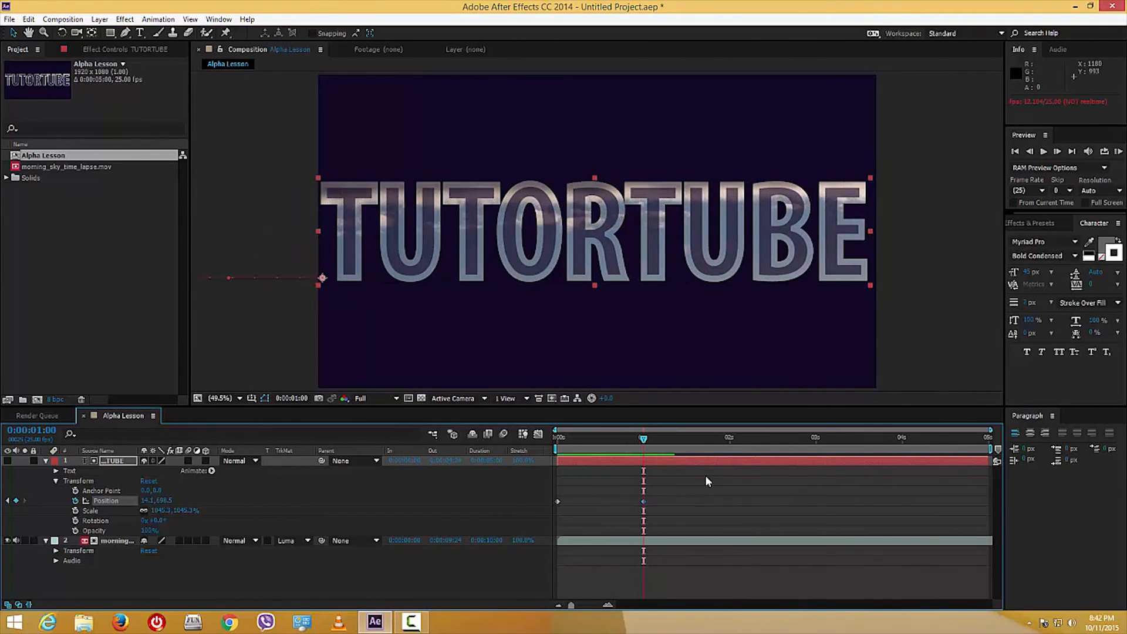
- Apply Easy Ease to both of the text's Position keyframes and preview the slide-in from the start
click(696, 481)
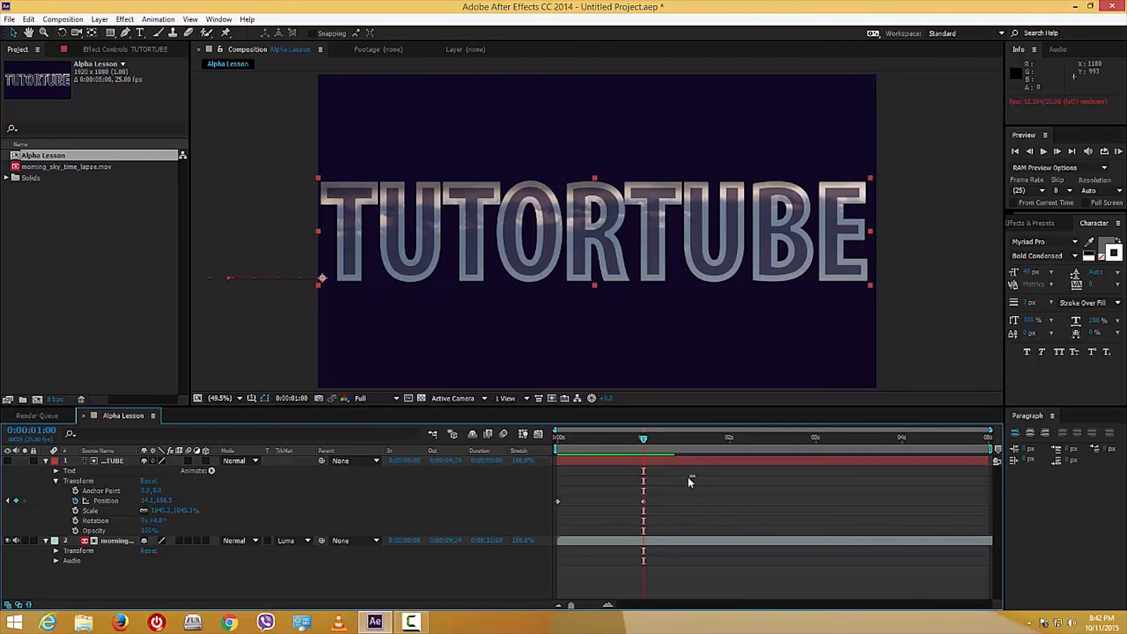
drag(667, 499, 552, 510)
right_click(558, 501)
mouse_move(639, 495)
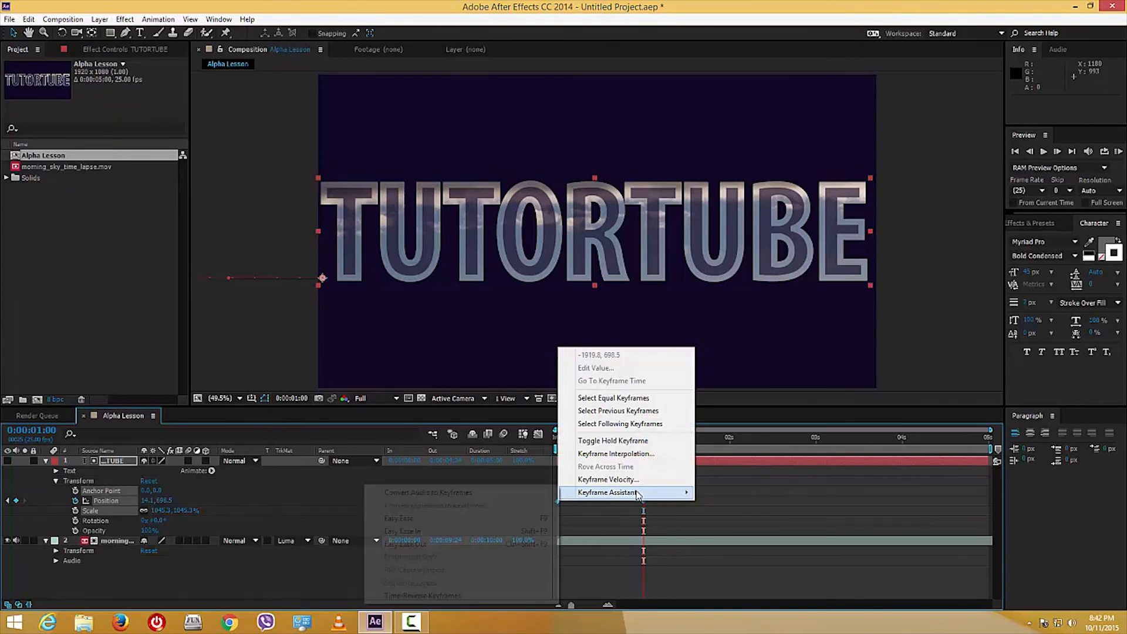
click(452, 518)
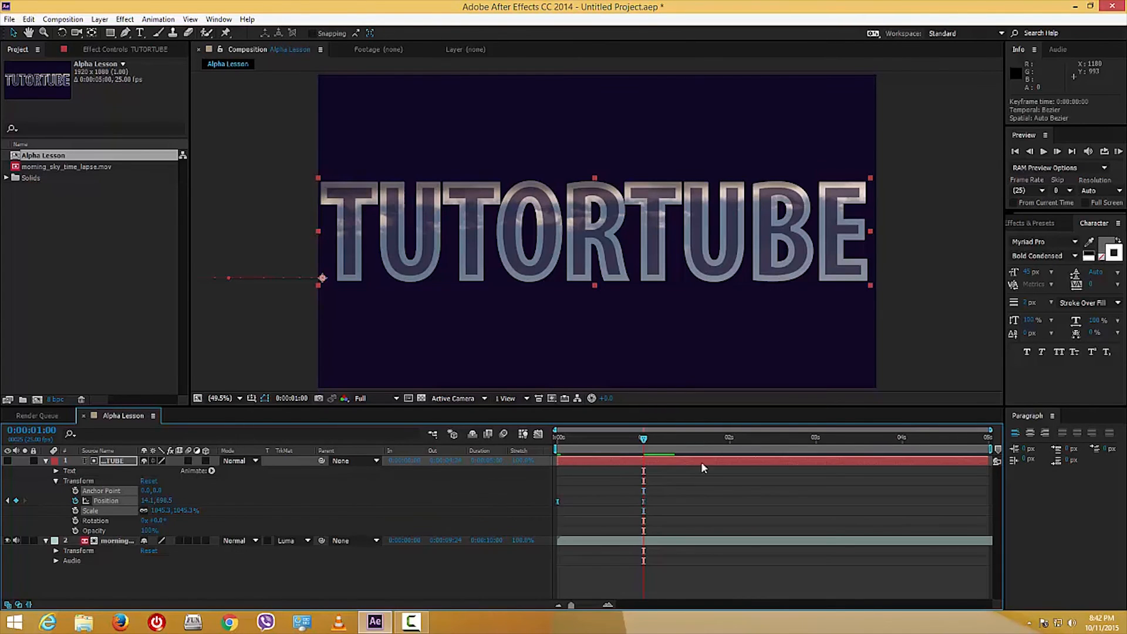
click(654, 438)
key(space)
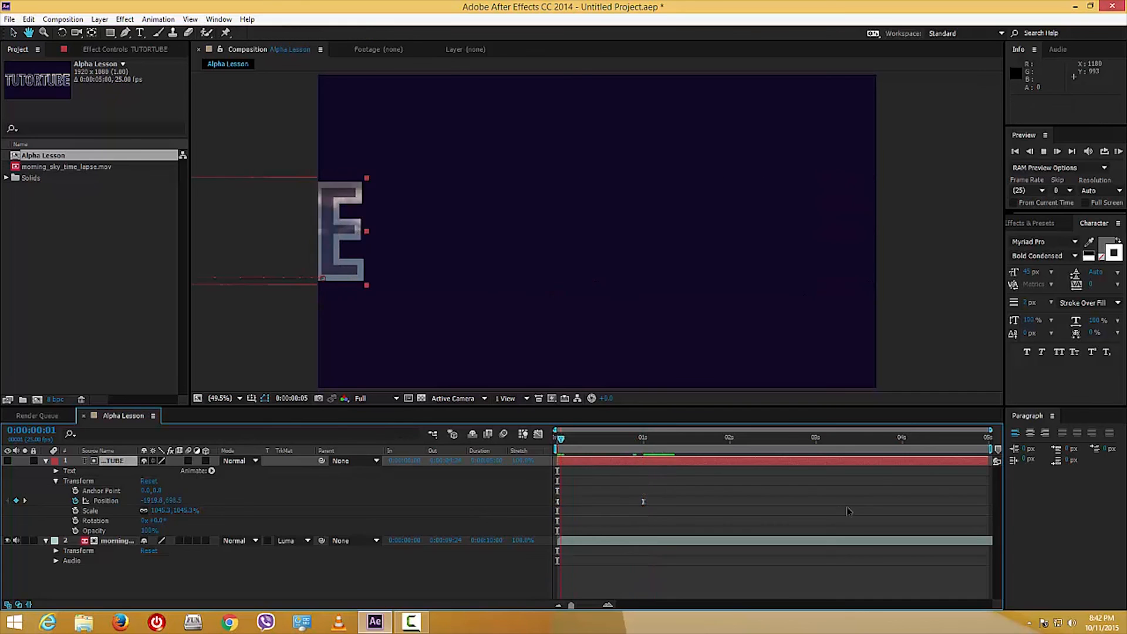
- Preview the text's eased slide-in up to 0:00:01:03, then collapse the TUTORTUBE layer's properties and deselect the layer
key(space)
key(space)
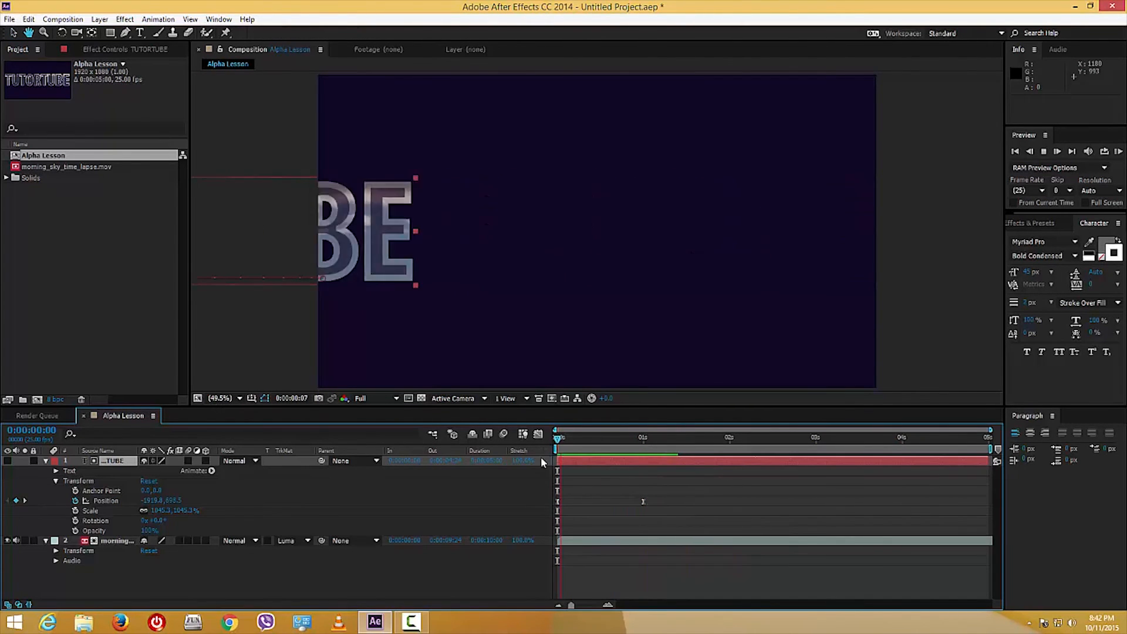
key(space)
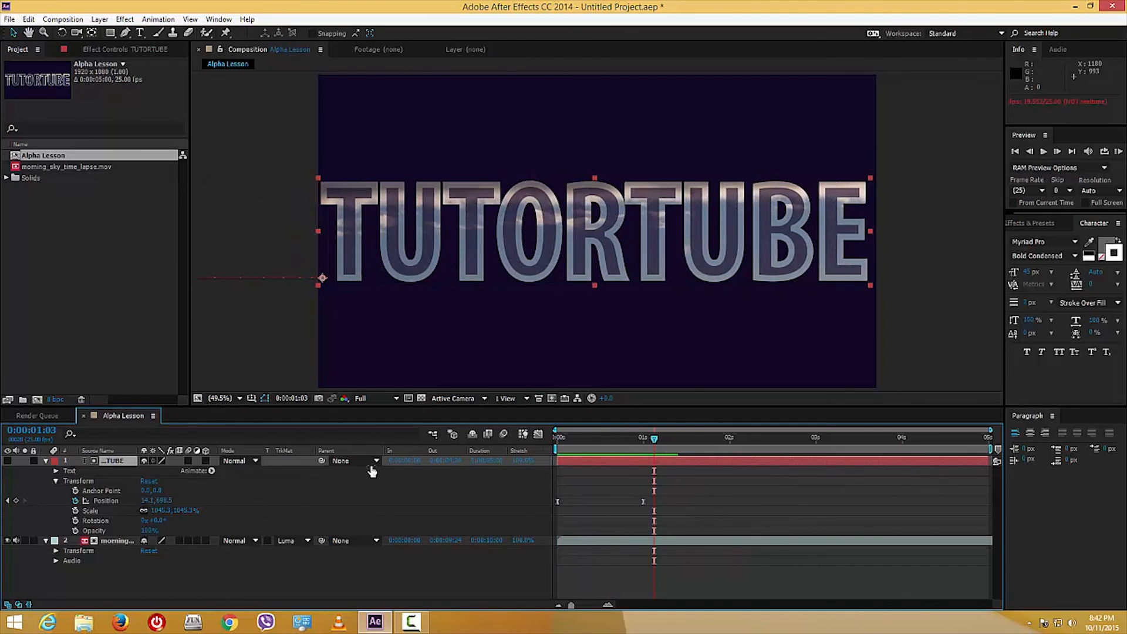
click(46, 462)
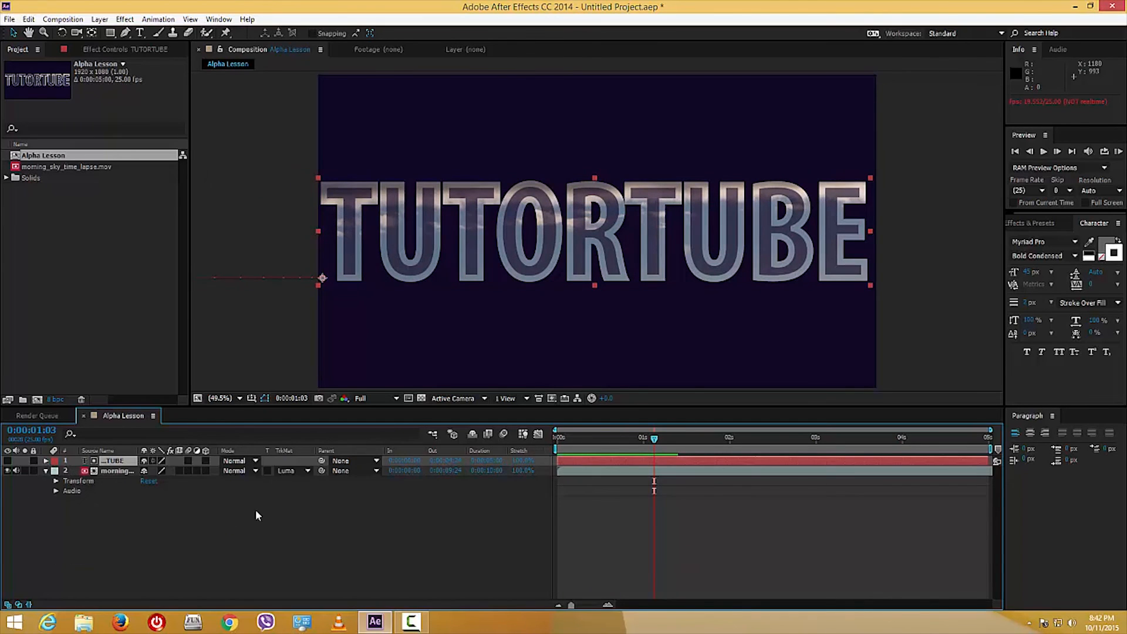
click(232, 521)
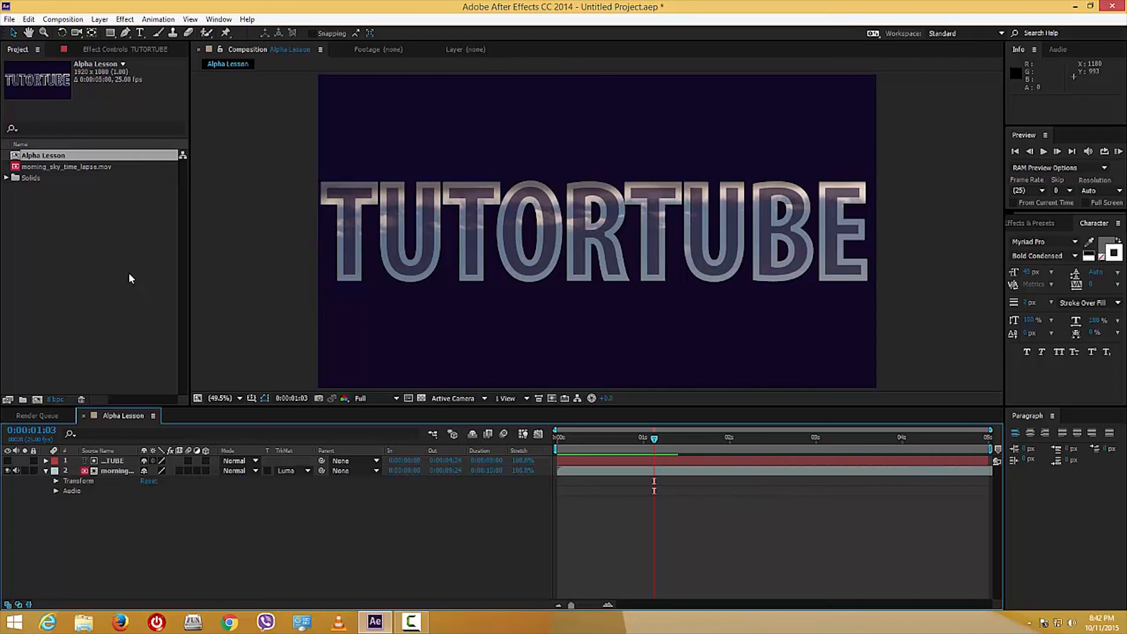
- Add the Alpha Lesson composition to the Render Queue for export
click(10, 19)
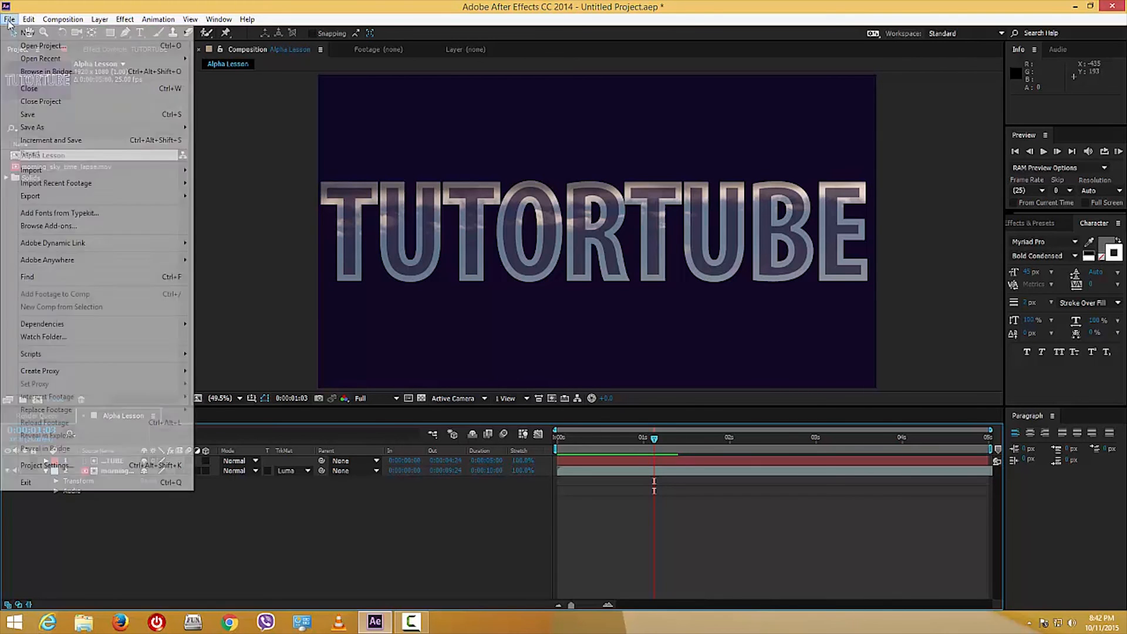
mouse_move(94, 196)
click(235, 212)
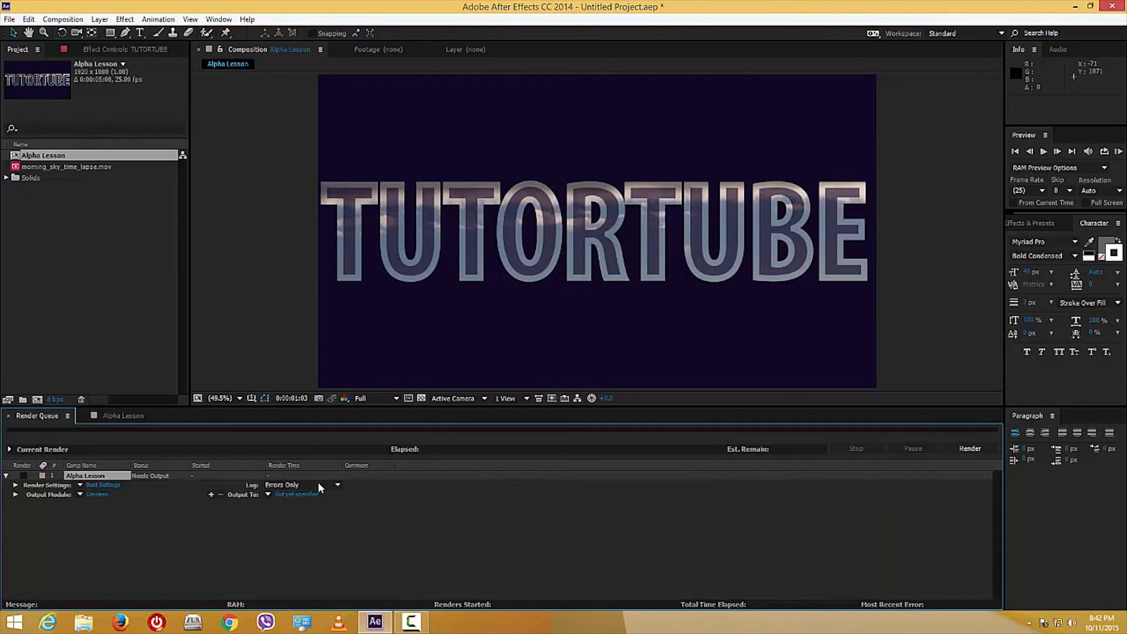
- Set the output module's format to QuickTime and accept the H.264 video codec at quality 100
click(100, 494)
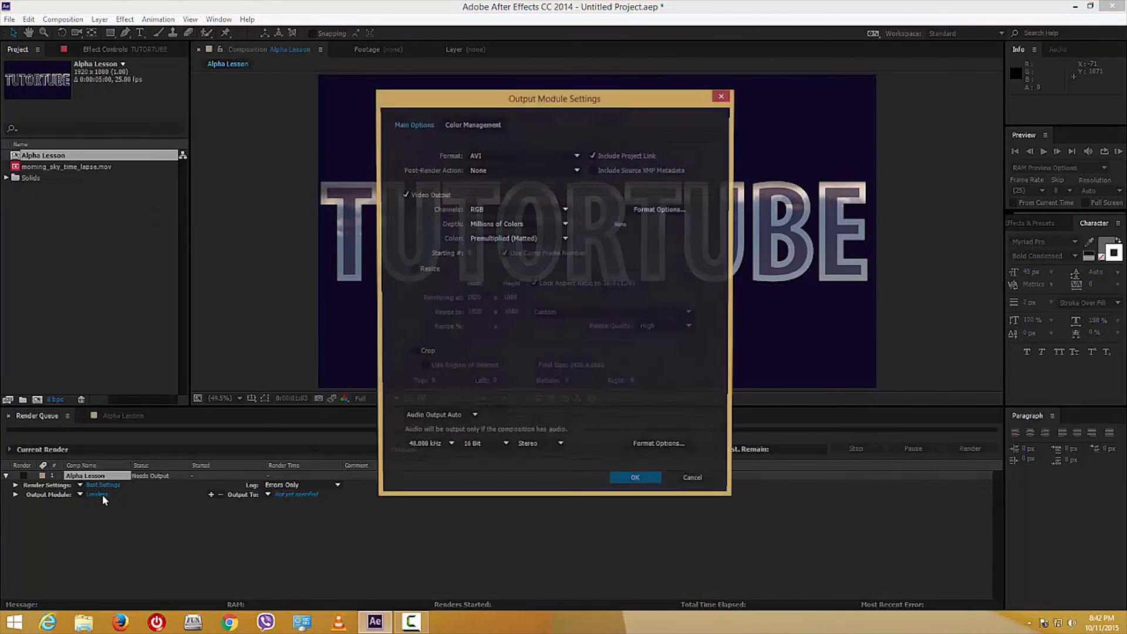
click(546, 156)
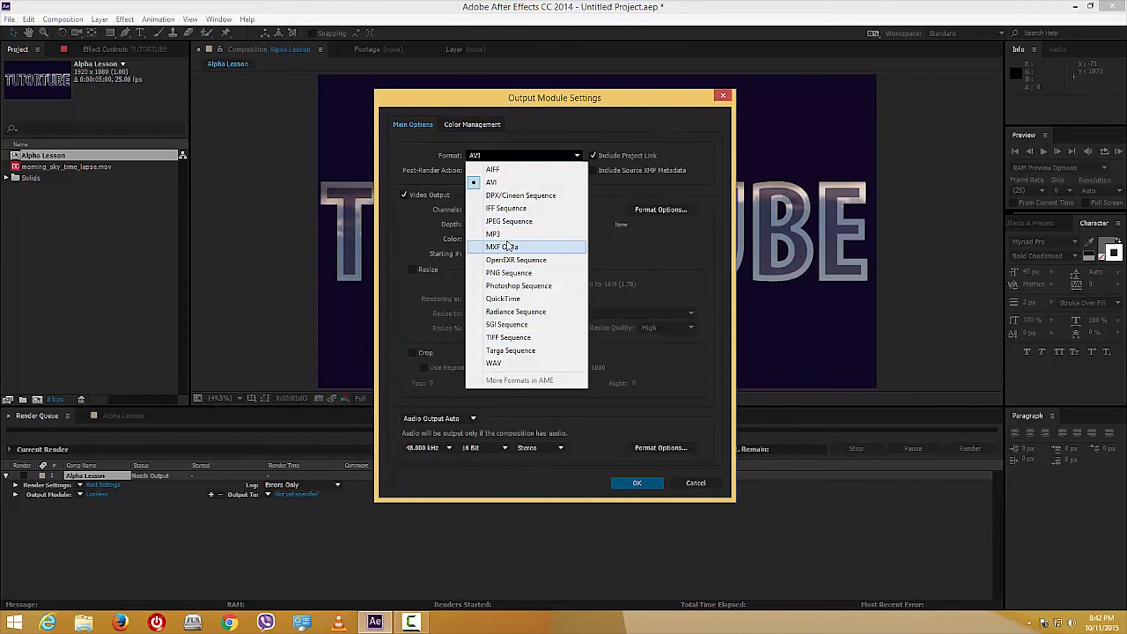
click(504, 299)
click(670, 213)
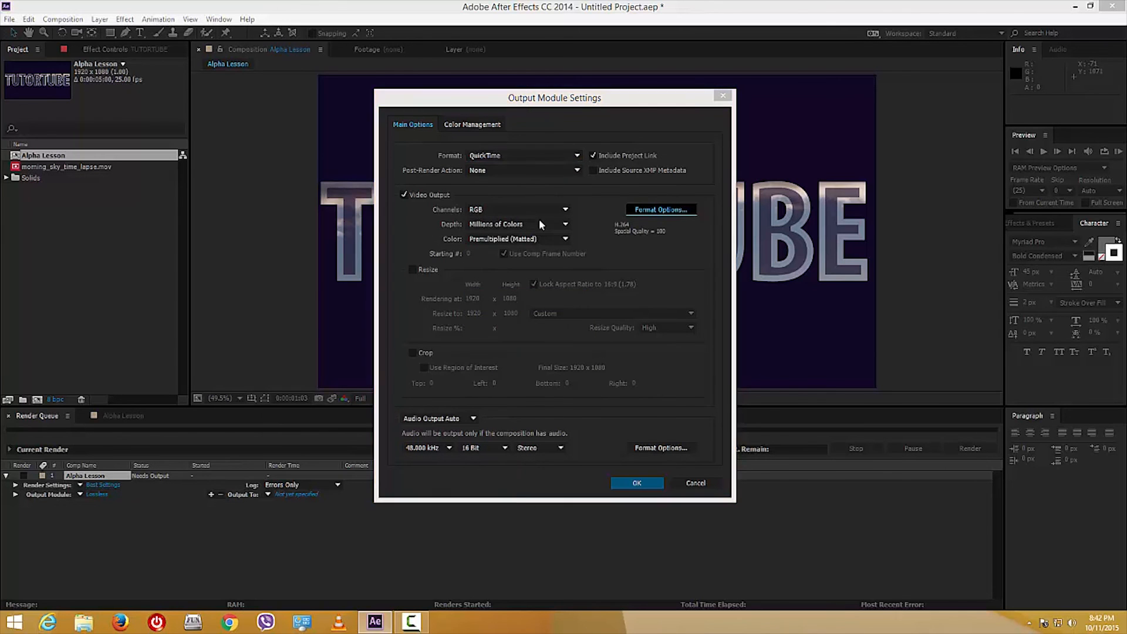
click(426, 496)
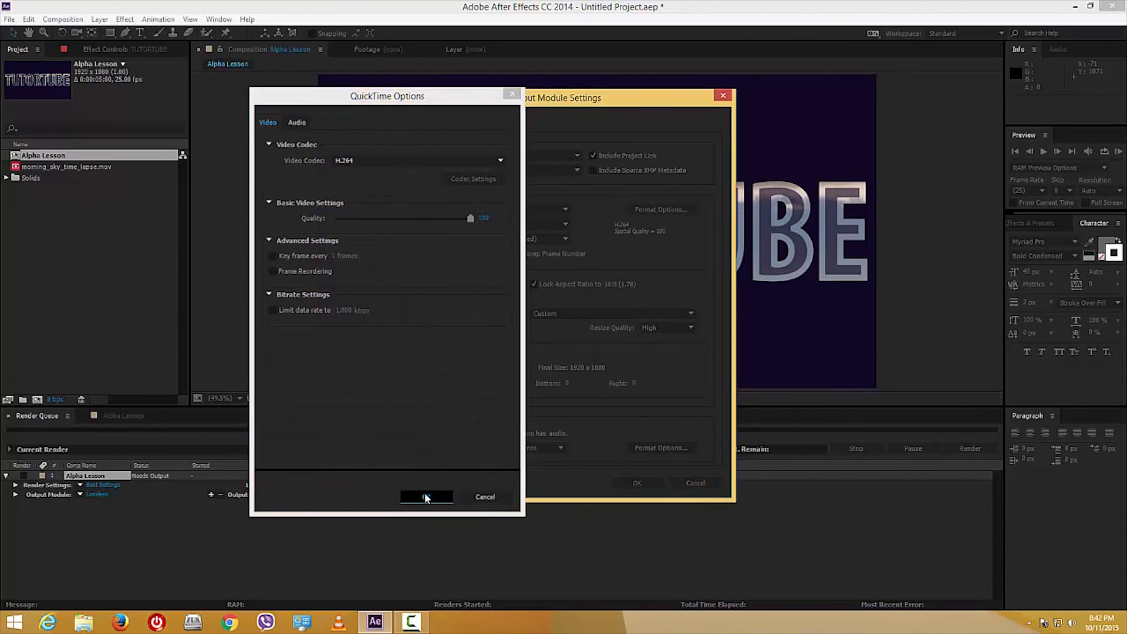
click(646, 213)
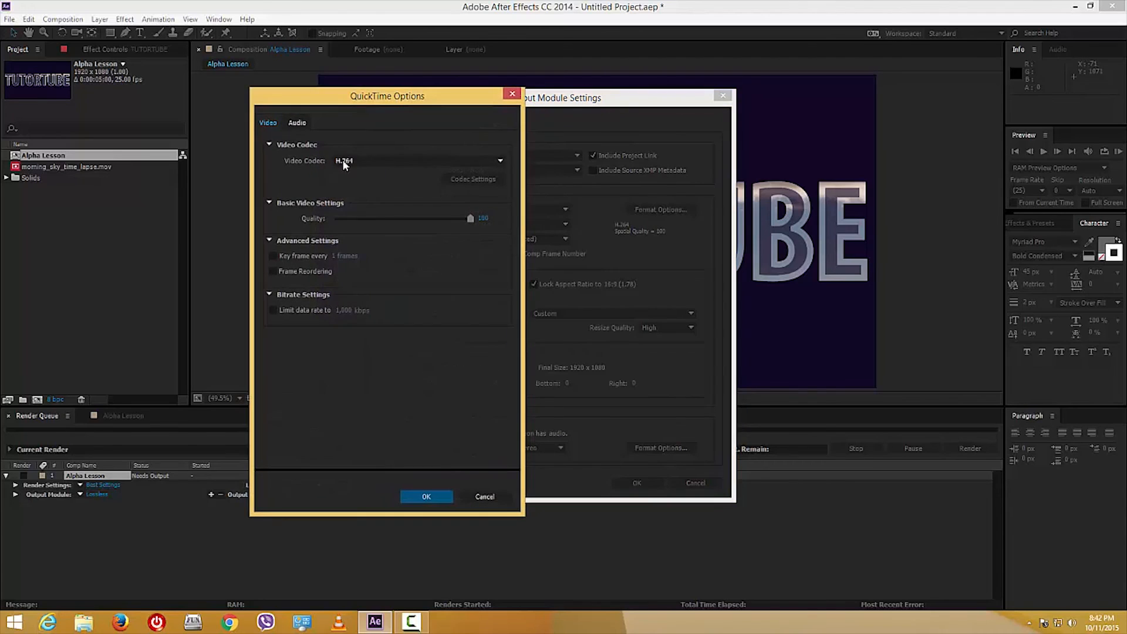
click(419, 498)
- Turn audio output off for the render and accept the output module settings
click(450, 419)
click(464, 458)
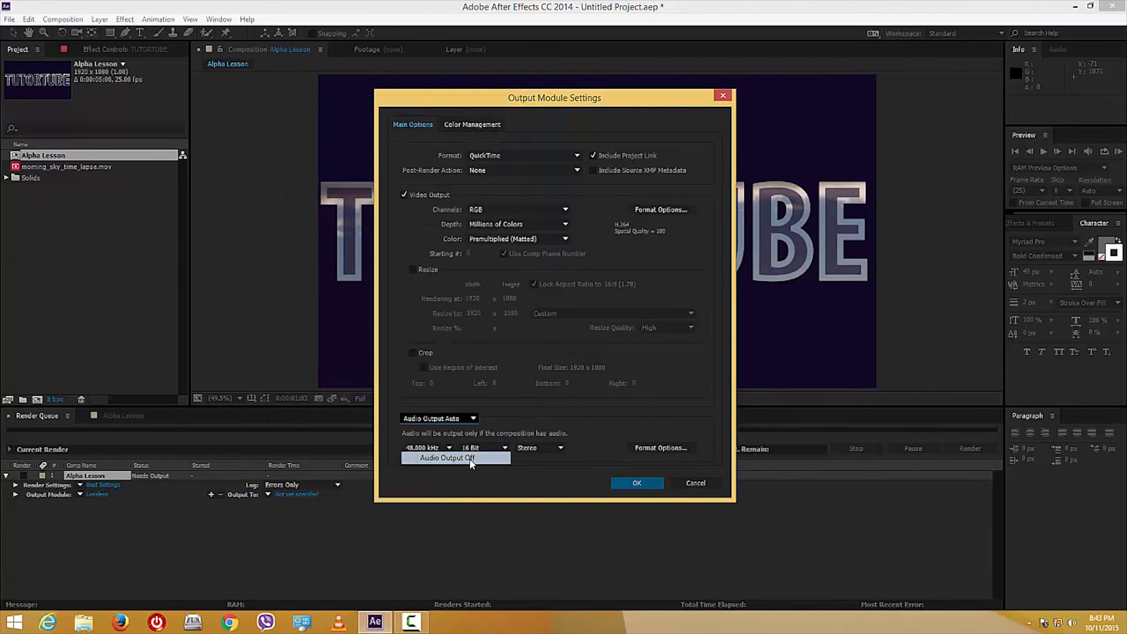
click(637, 483)
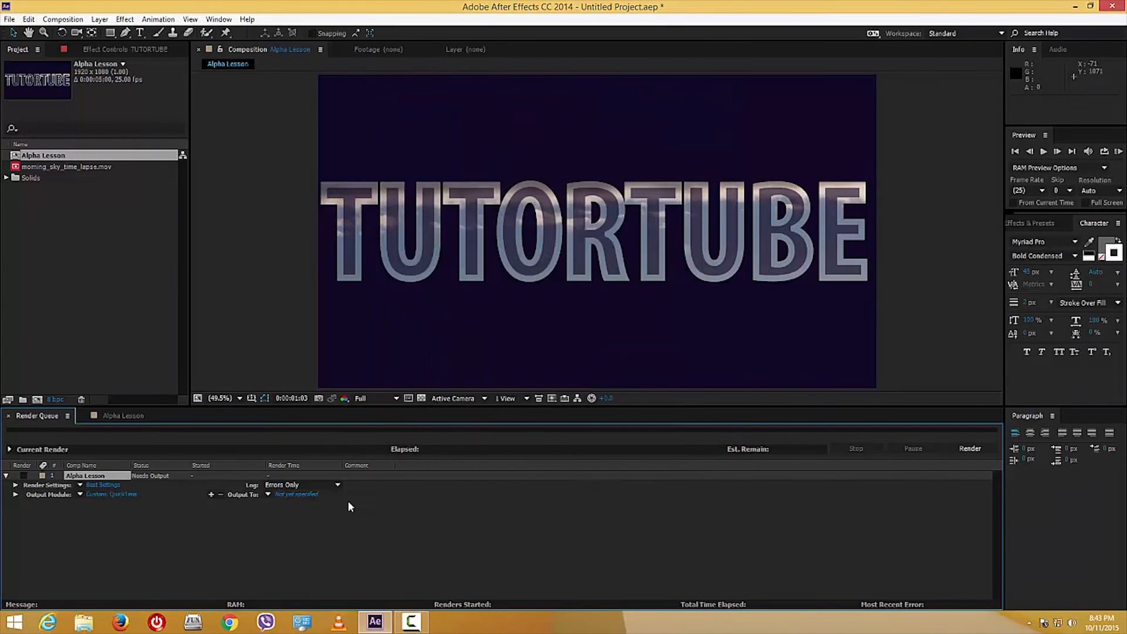
- Set the render output to Alpha Lesson.mov in the TutorTube folder on drive E and start rendering
click(291, 494)
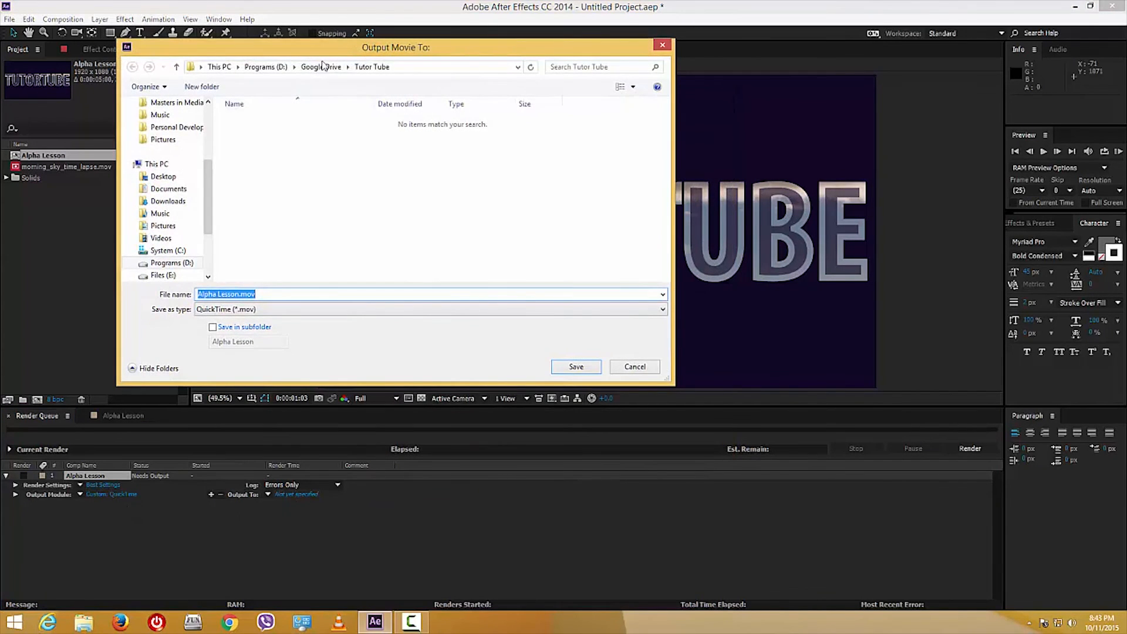
scroll(207, 173, down, 2)
click(162, 188)
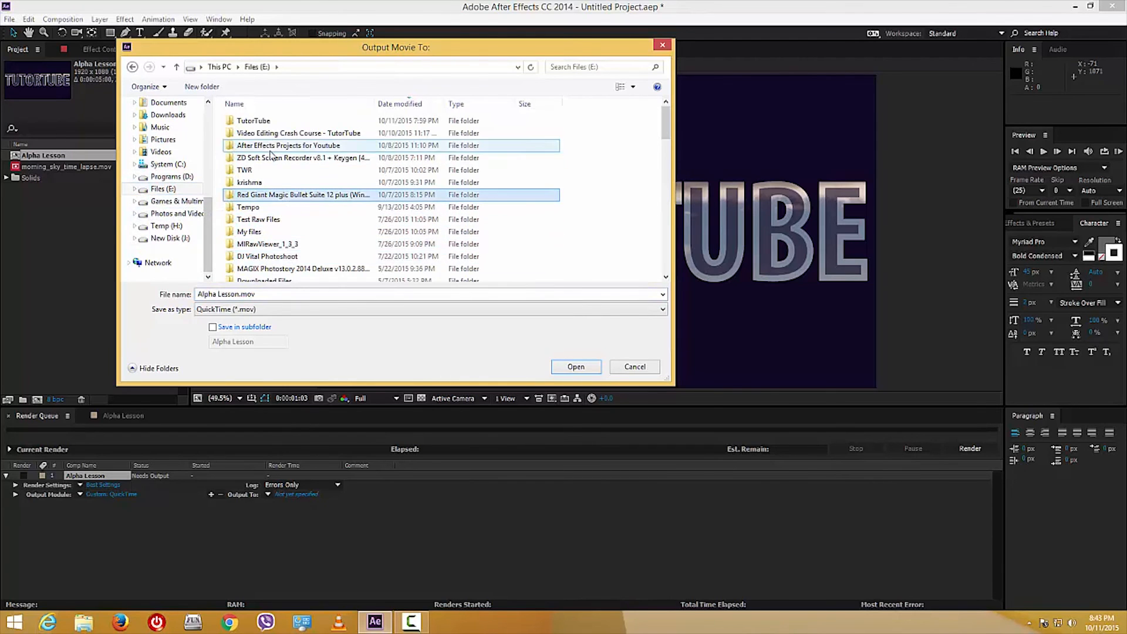
click(276, 124)
double_click(276, 122)
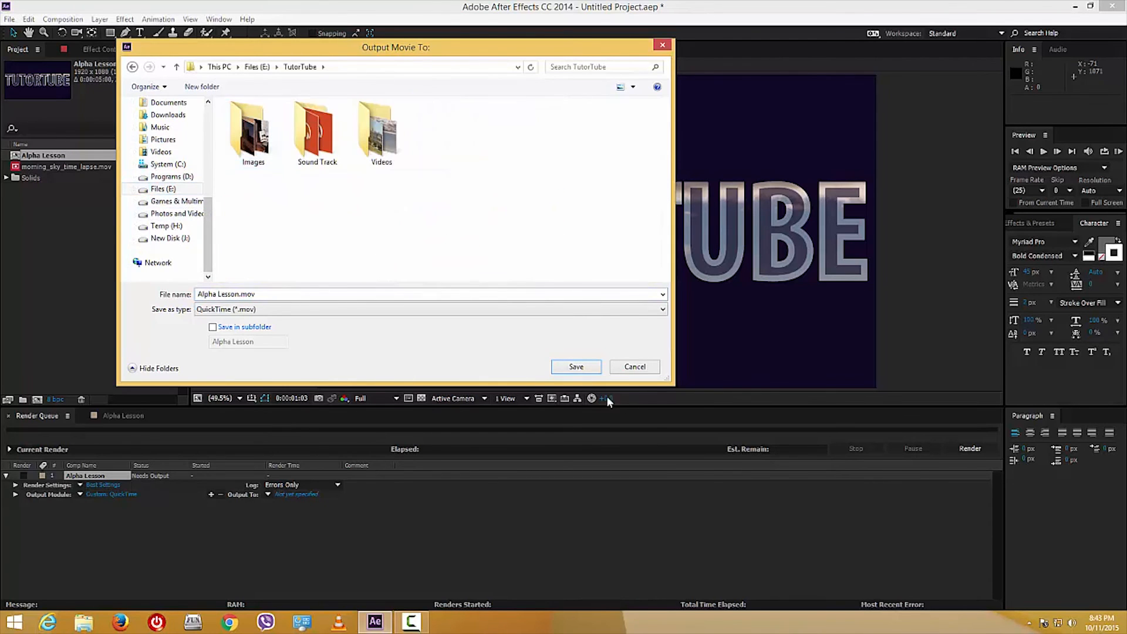
click(575, 367)
click(976, 449)
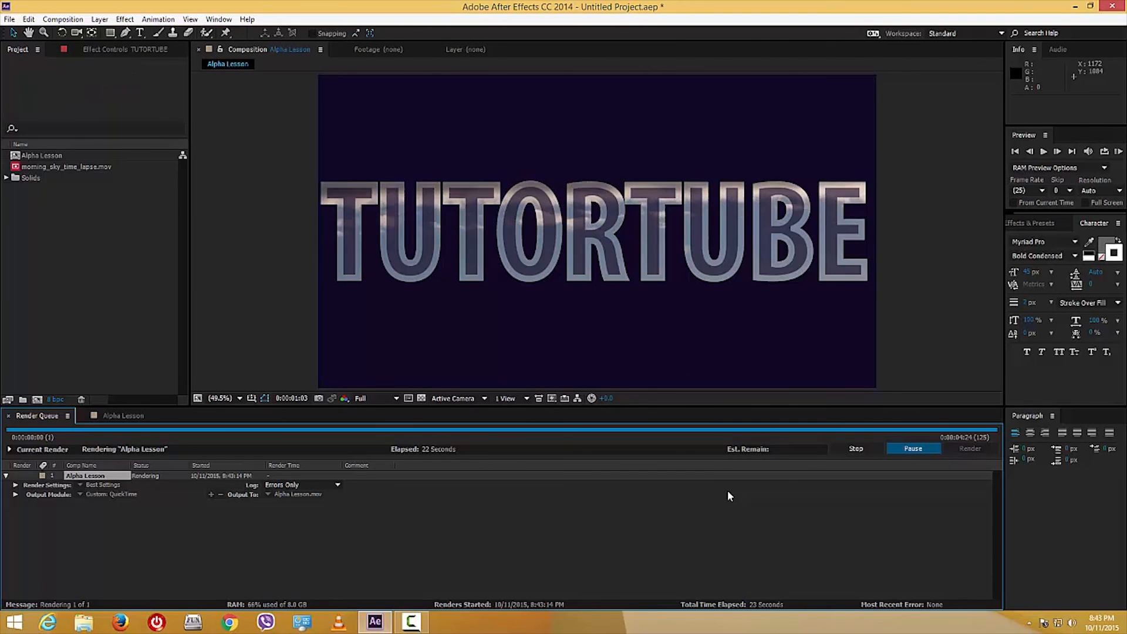
- Switch to File Explorer, browse to the TutorTube folder on drive E, and open Alpha Lesson.mov with VLC media player
click(84, 623)
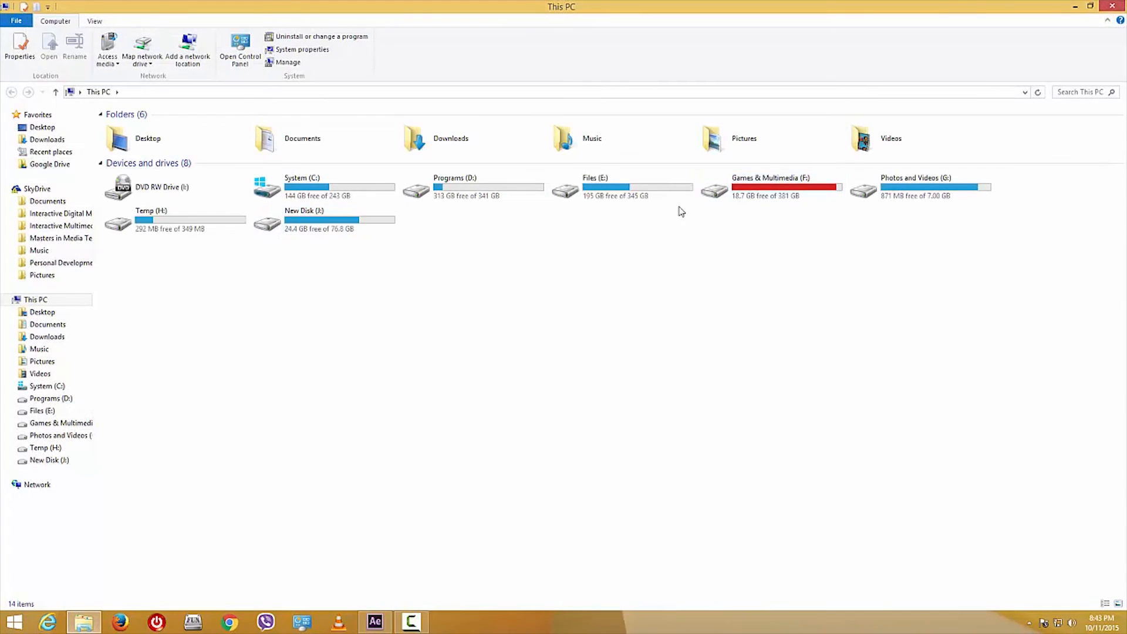
double_click(653, 187)
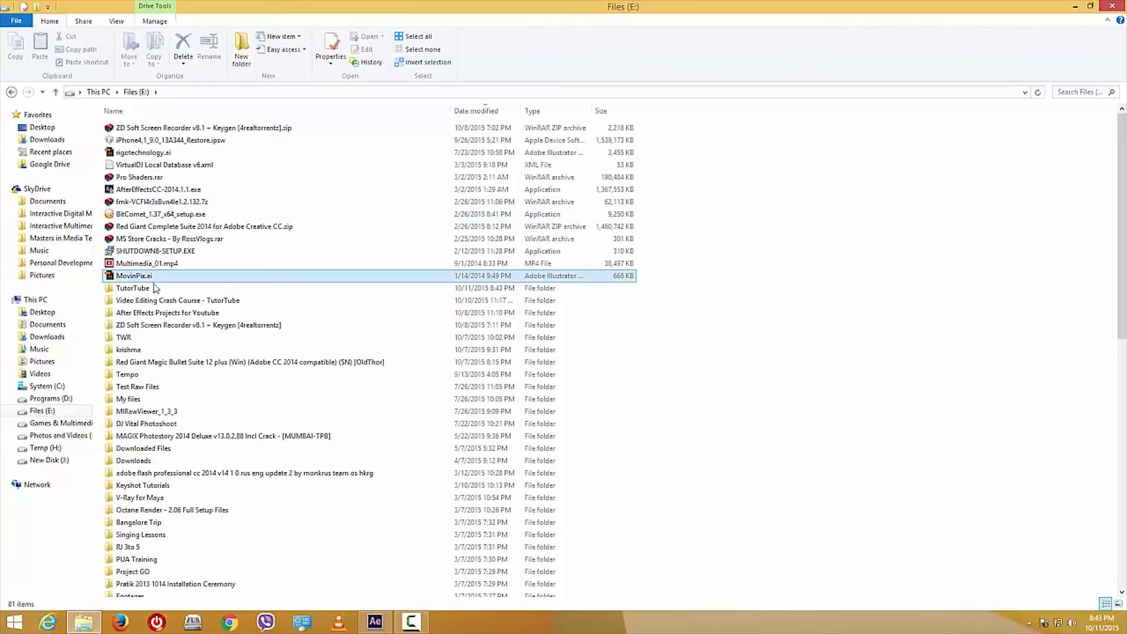
double_click(156, 288)
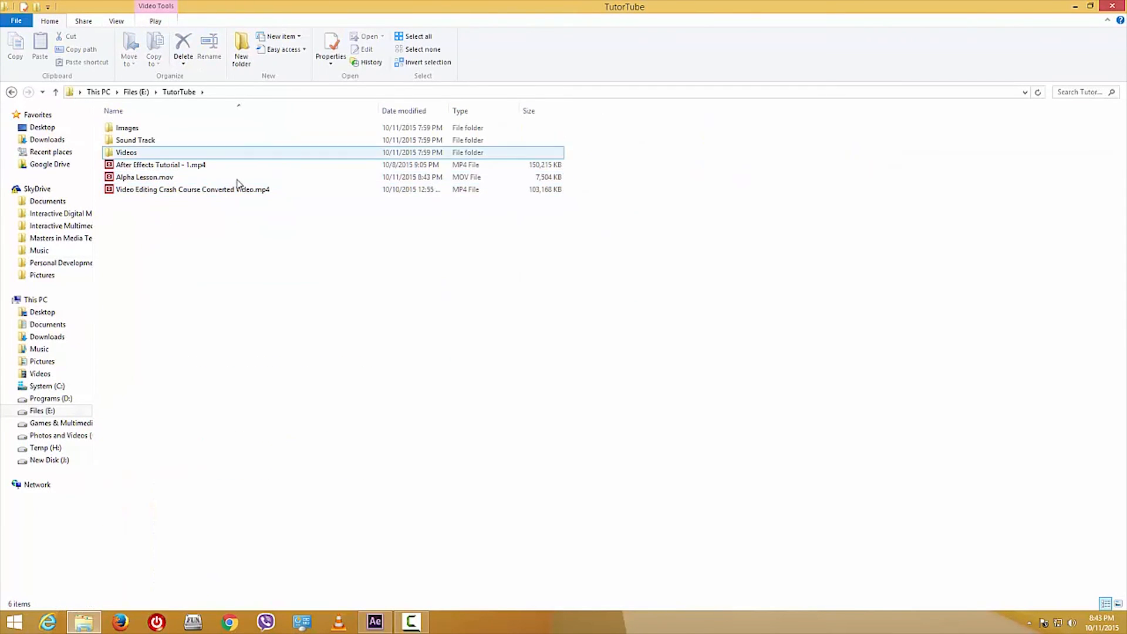
click(153, 181)
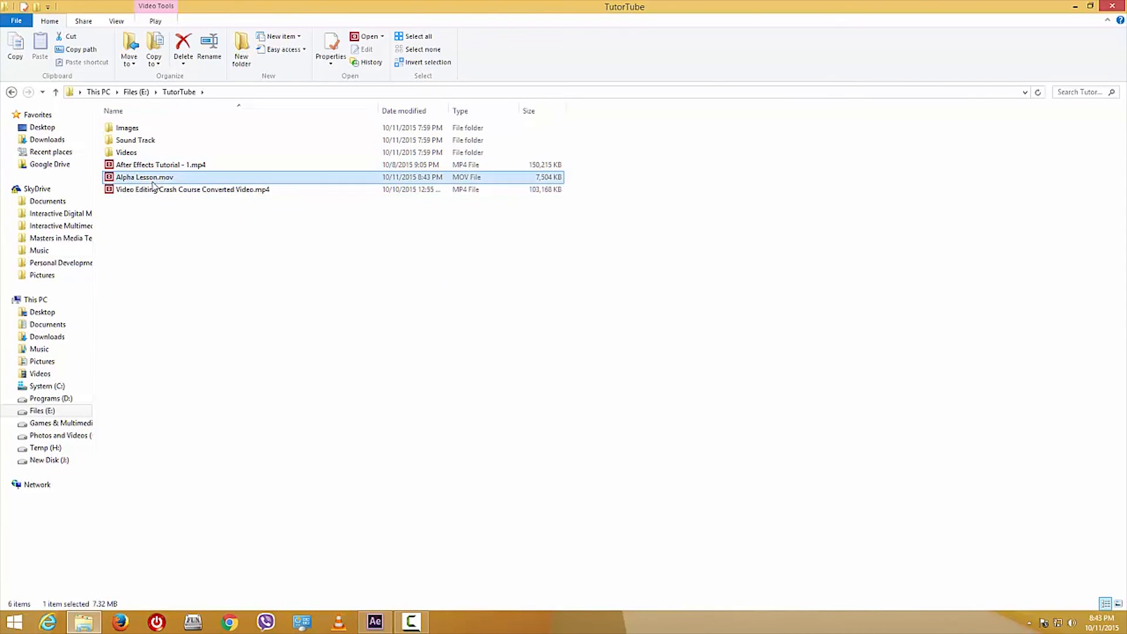
right_click(157, 185)
mouse_move(142, 228)
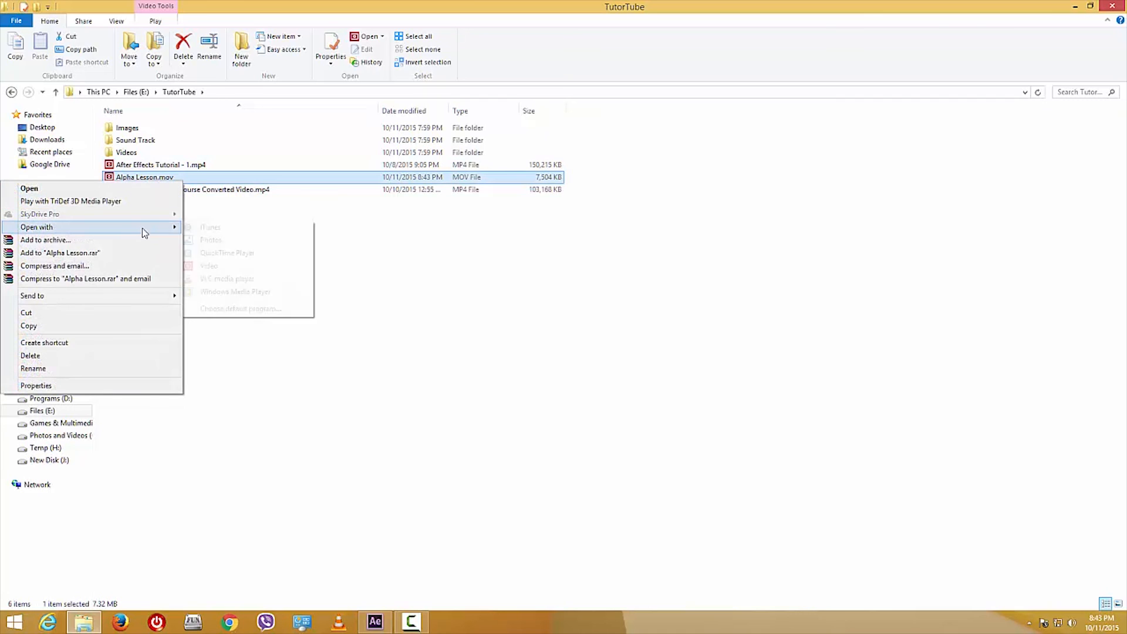
click(235, 279)
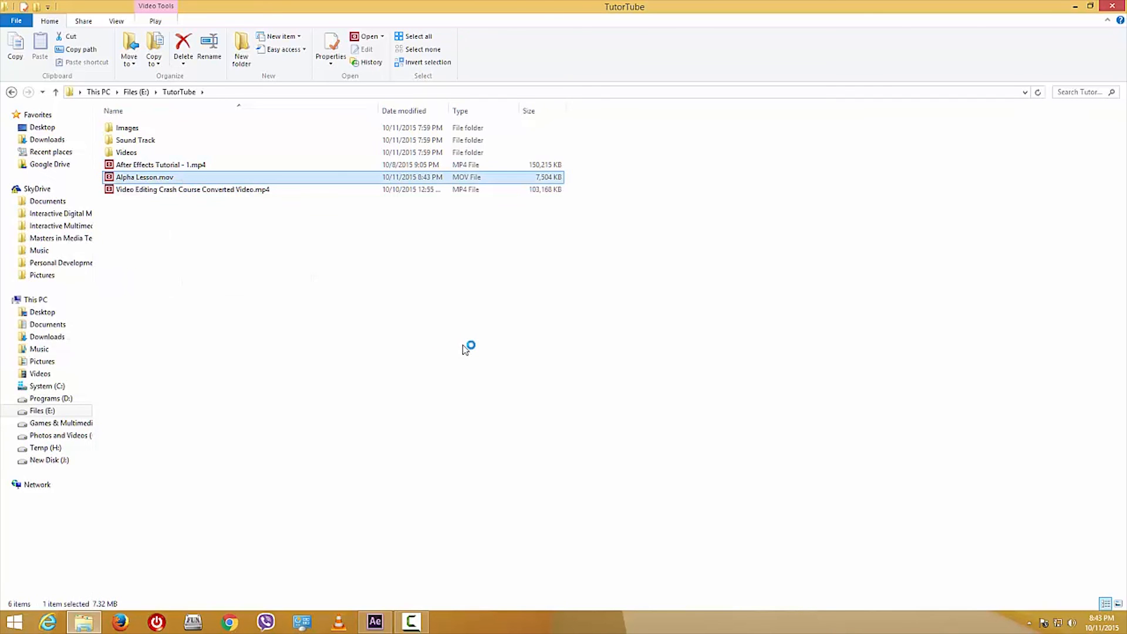